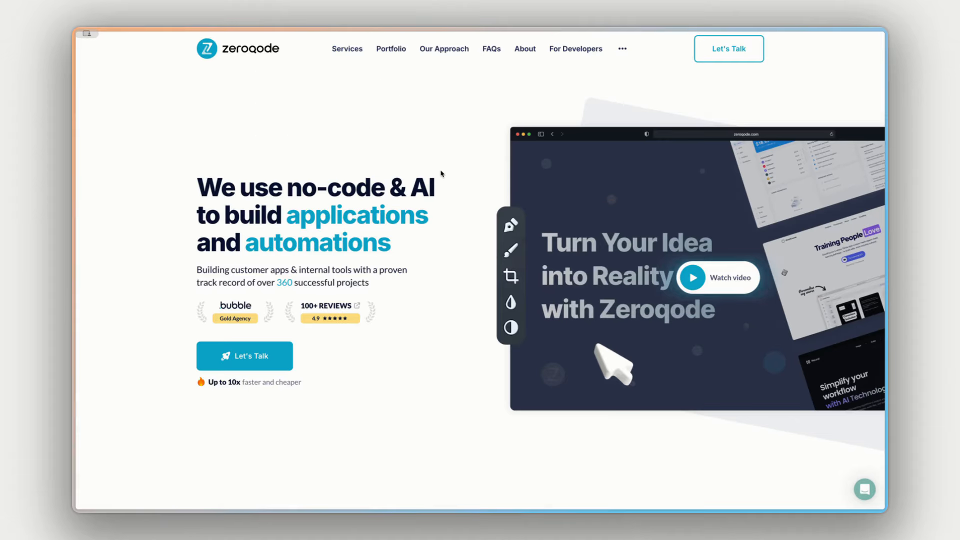
- Browse the Zeroqode home page and view the SAAS Development, Fast MVP to Market and Business Automations service descriptions
scroll(434, 174, "down", 3)
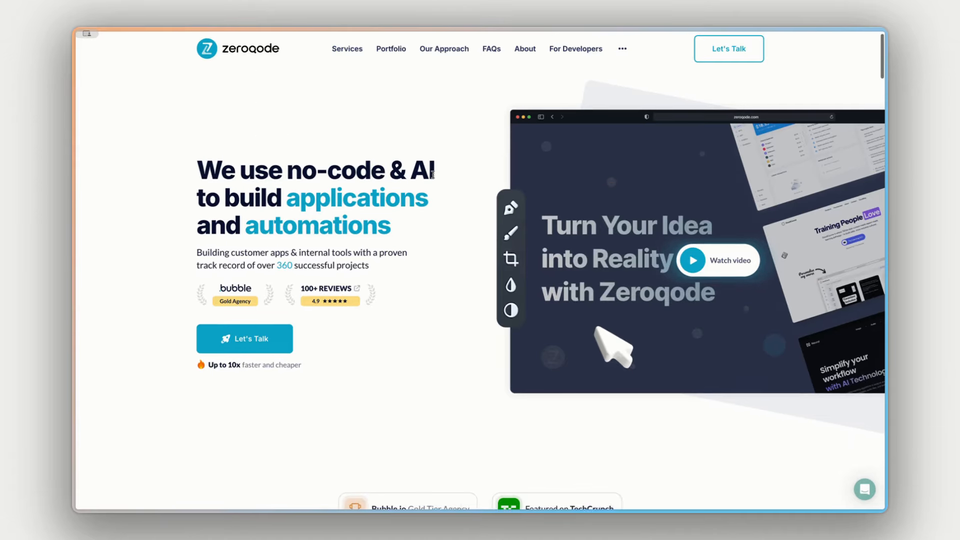
scroll(434, 175, "down", 5)
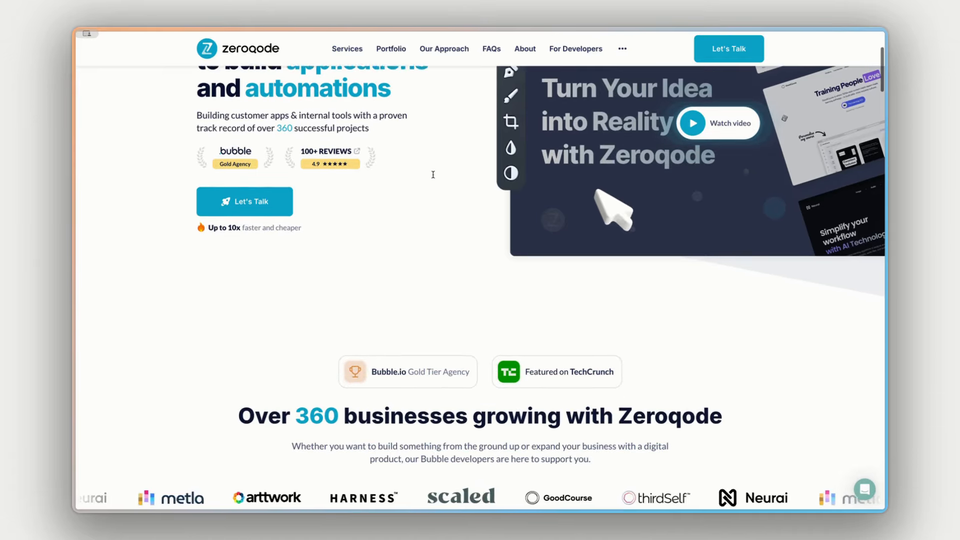
scroll(433, 174, "down", 5)
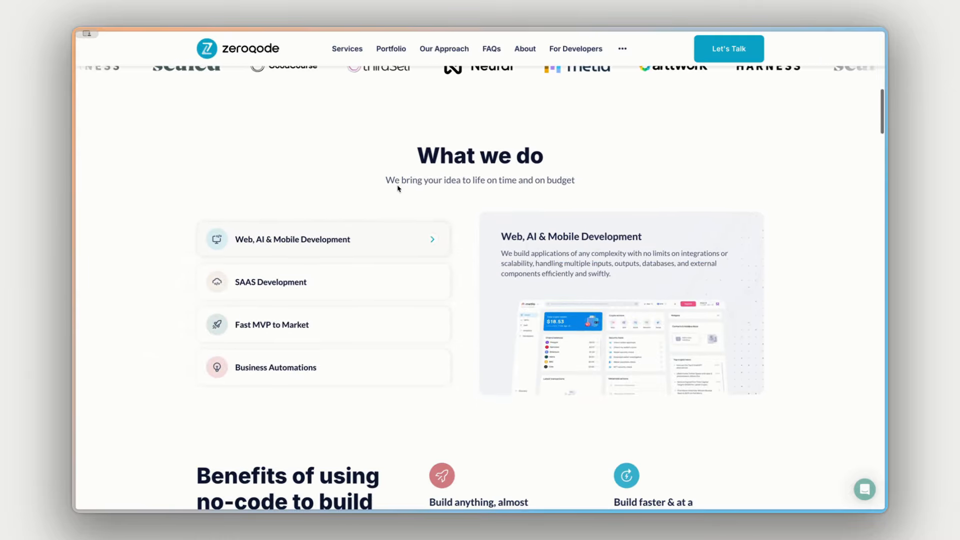
left_click(320, 279)
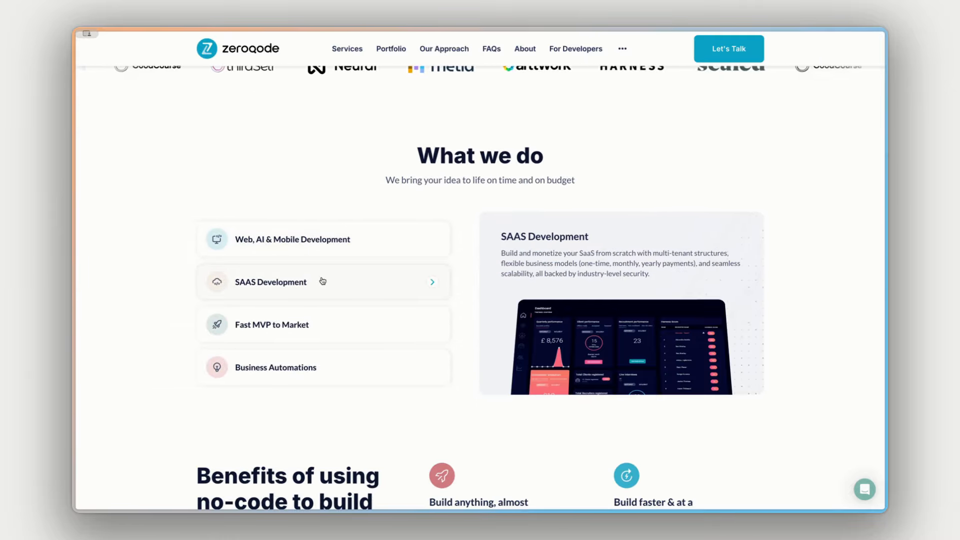
left_click(331, 316)
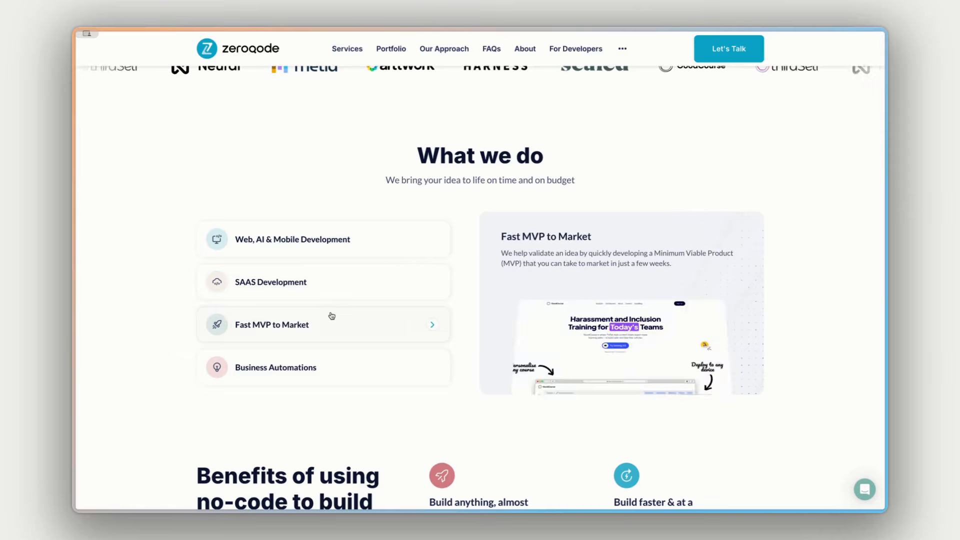
left_click(340, 363)
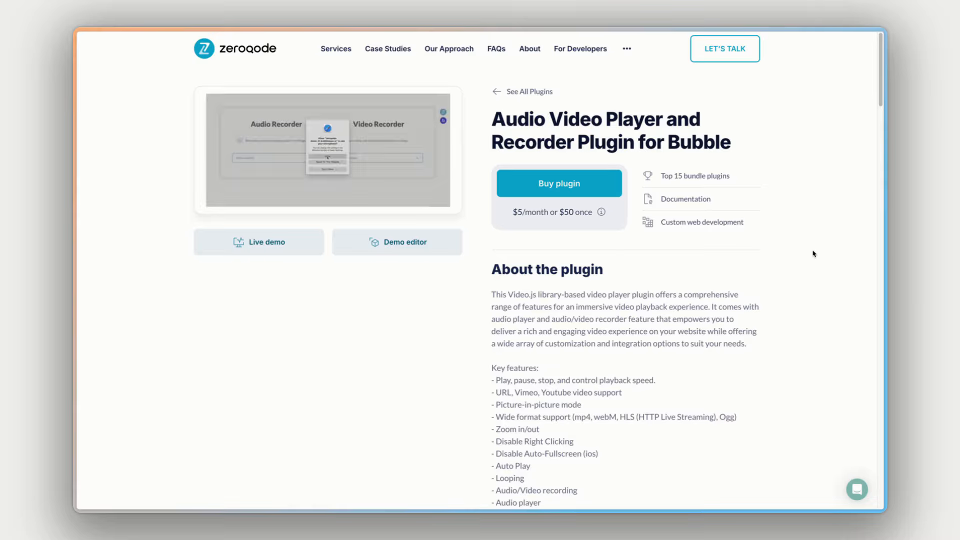
- Review the key features of the Audio Video Player and Recorder plugin and open its live demo
scroll(814, 254, "down", 7)
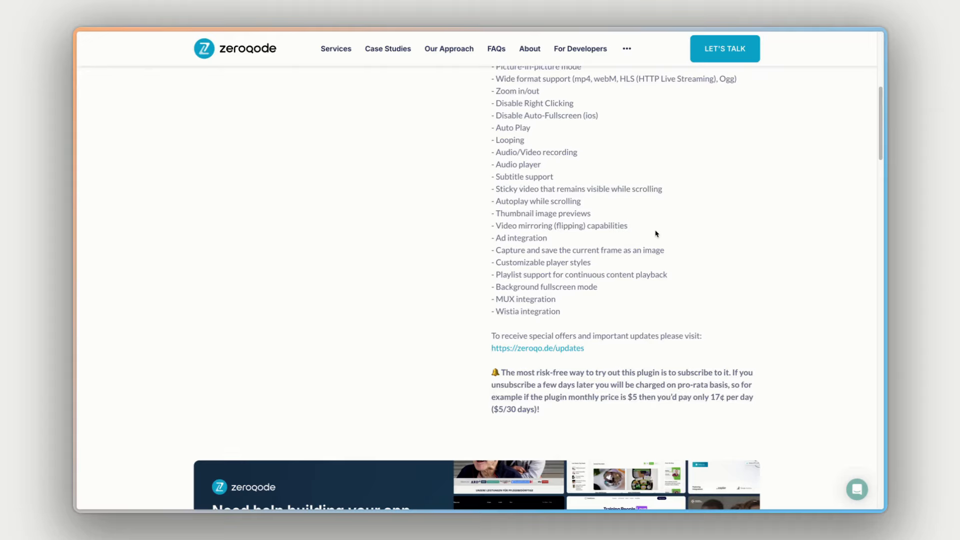
scroll(782, 229, "up", 1)
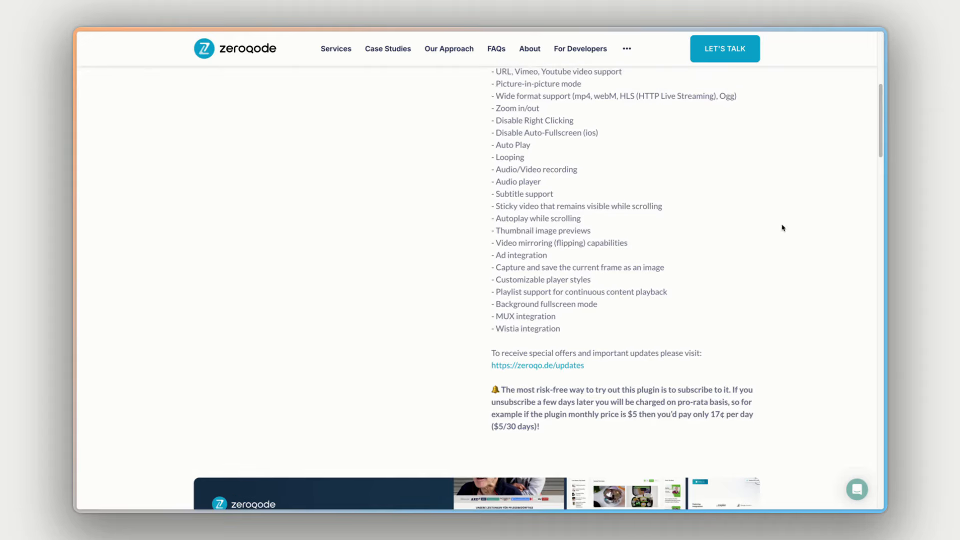
scroll(782, 228, "up", 6)
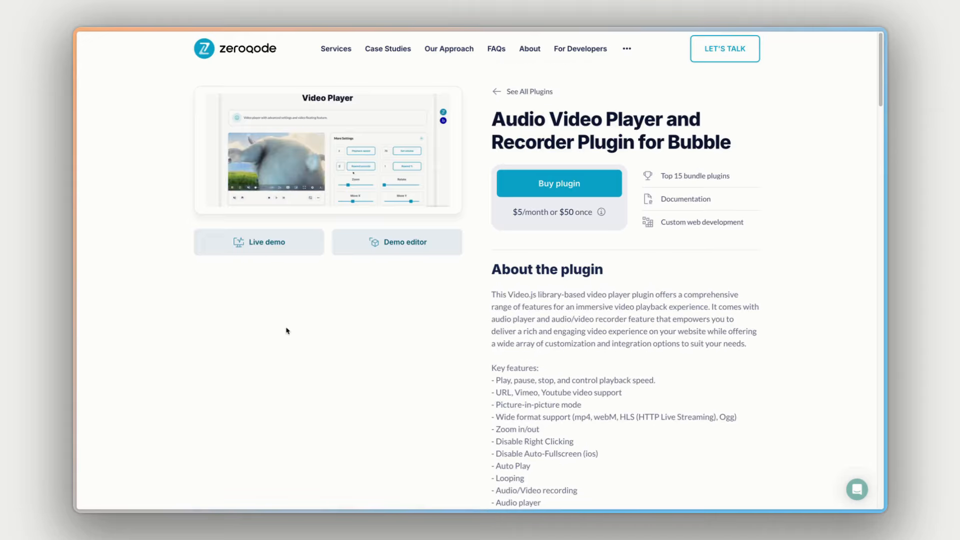
left_click(275, 244)
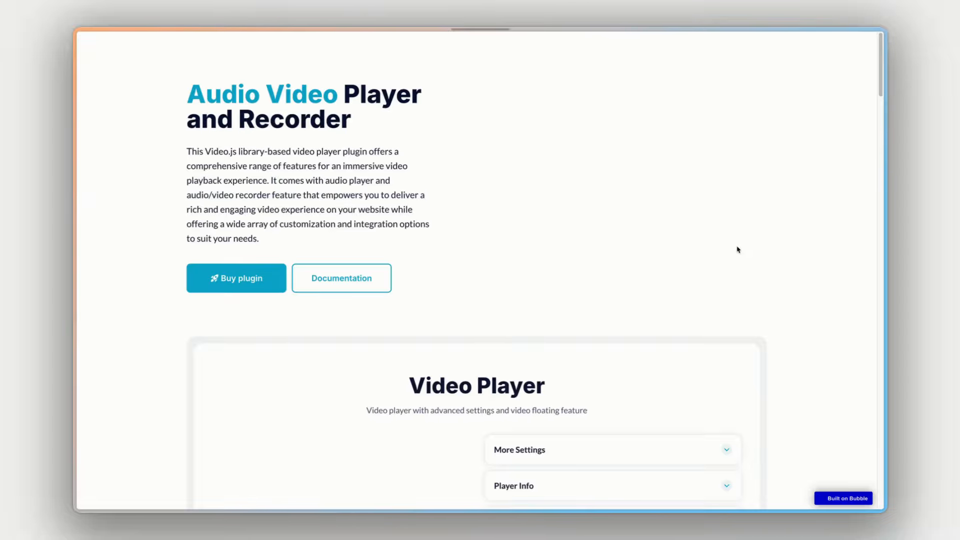
- Start playback of the sample video in the demo page's Video Player section
scroll(810, 225, "down", 3)
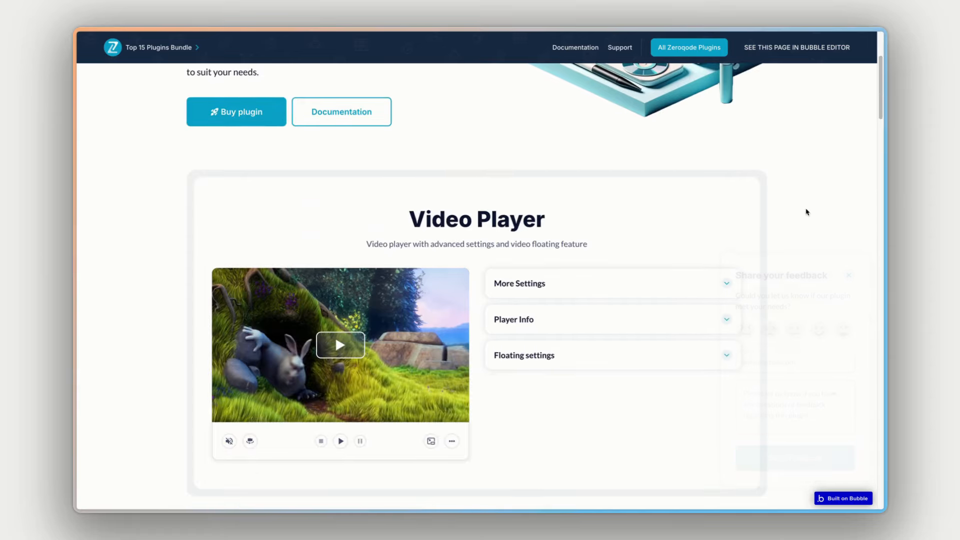
scroll(806, 213, "down", 1)
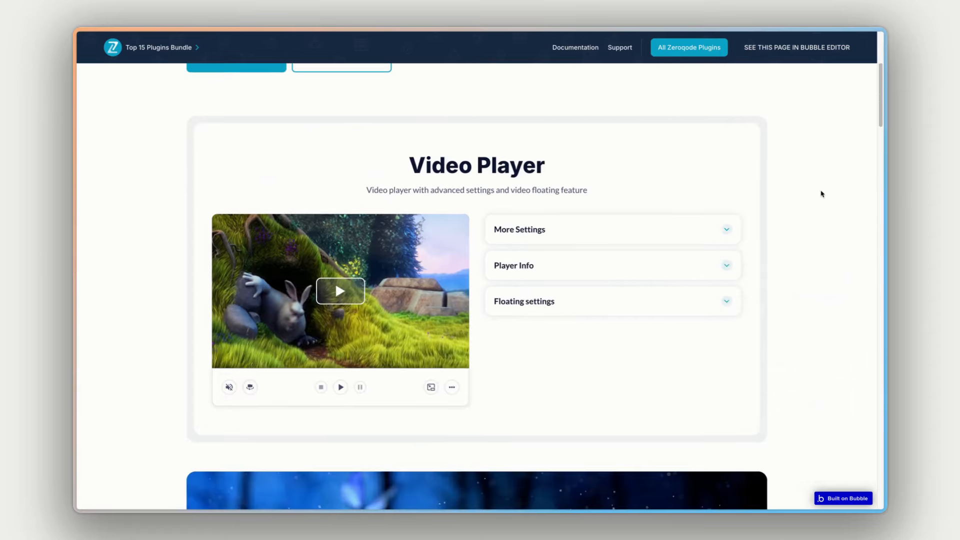
scroll(822, 193, "down", 1)
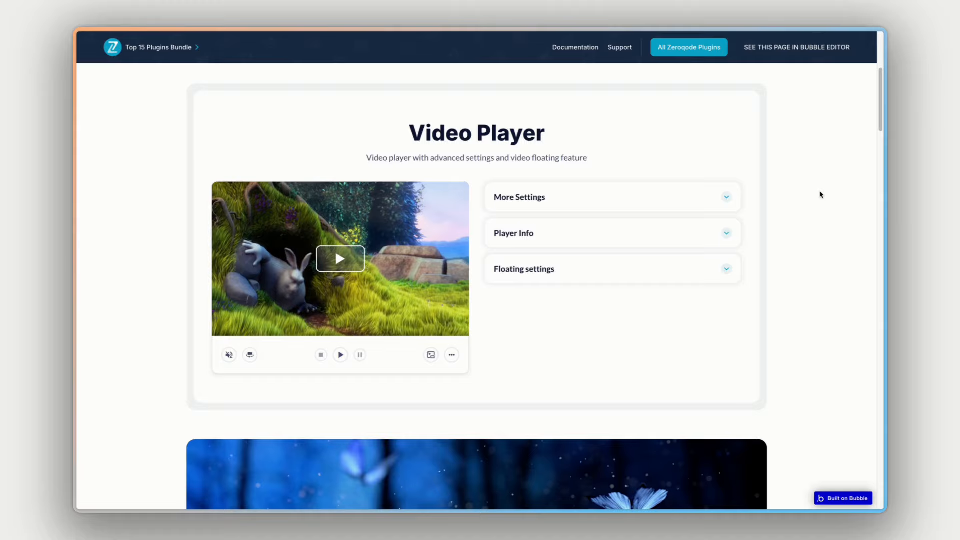
scroll(821, 193, "down", 1)
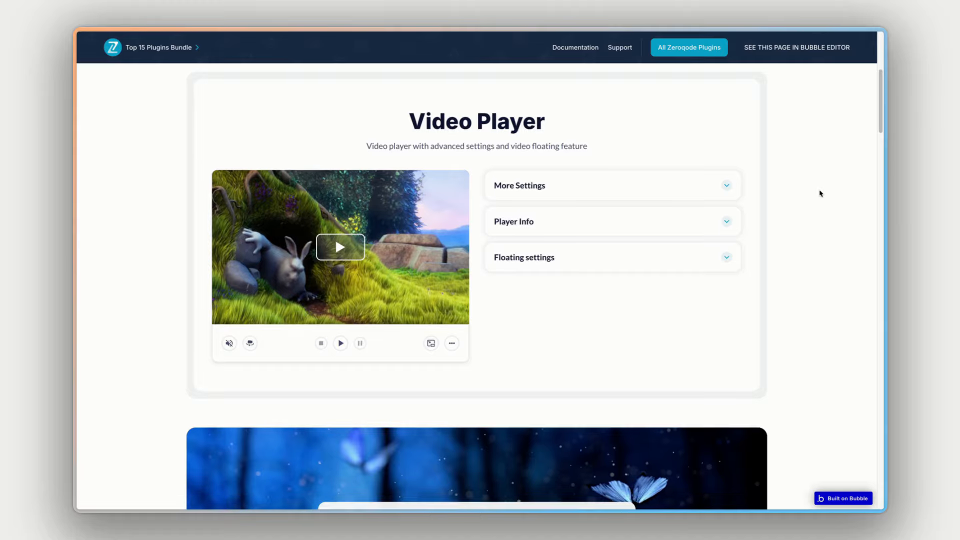
left_click(340, 248)
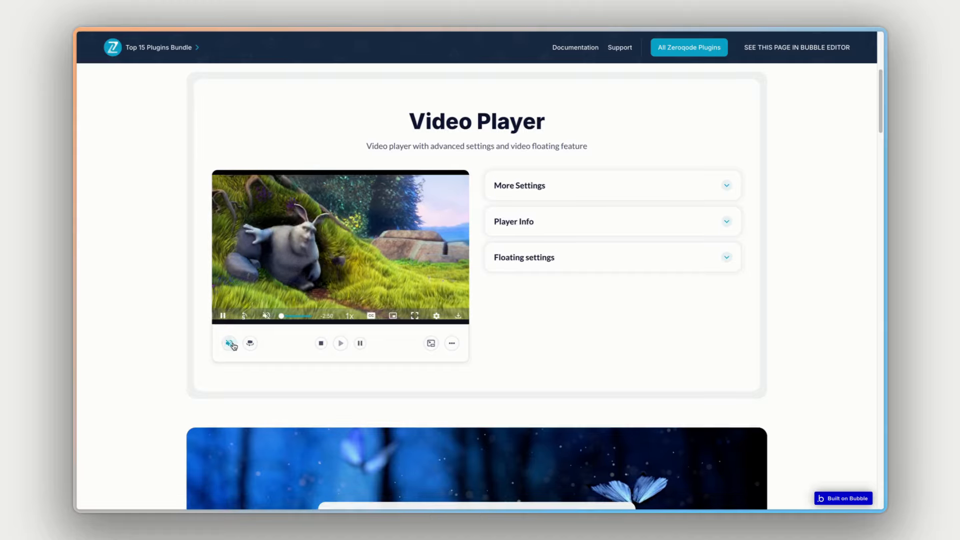
- Show the video player's list of extra options and try switching picture-in-picture on and off
left_click(452, 344)
scroll(503, 340, "down", 1)
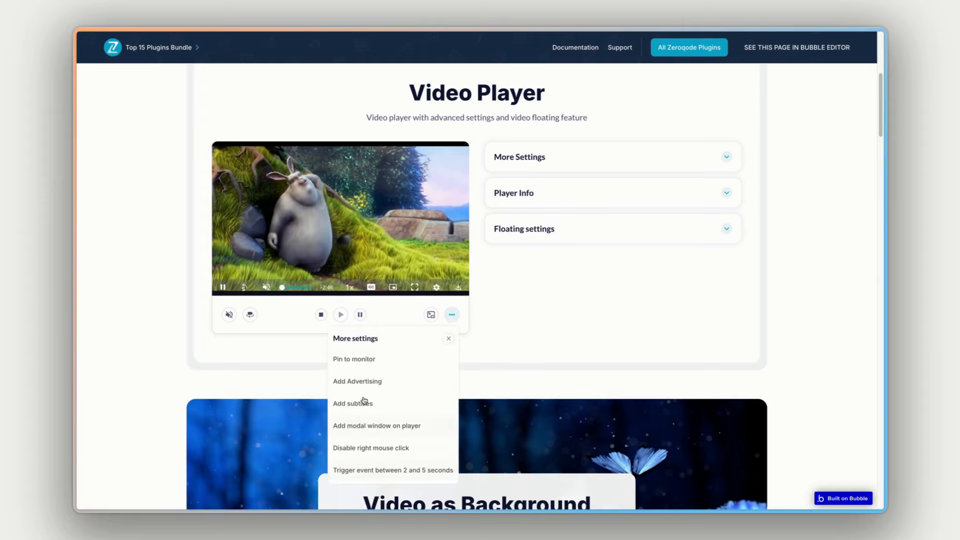
left_click(431, 315)
left_click(430, 316)
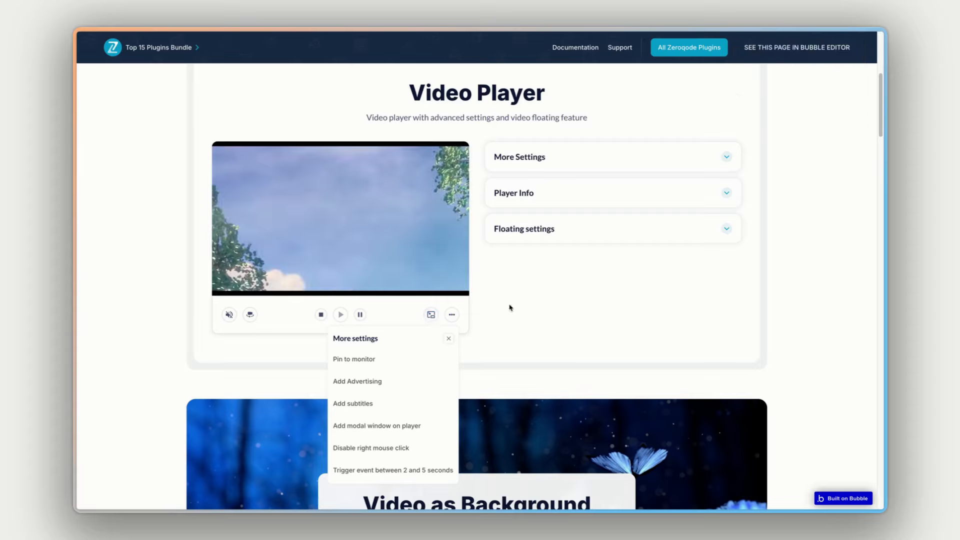
- Set the video's zoom to 1.1 in the More Settings section and collapse the section
left_click(727, 157)
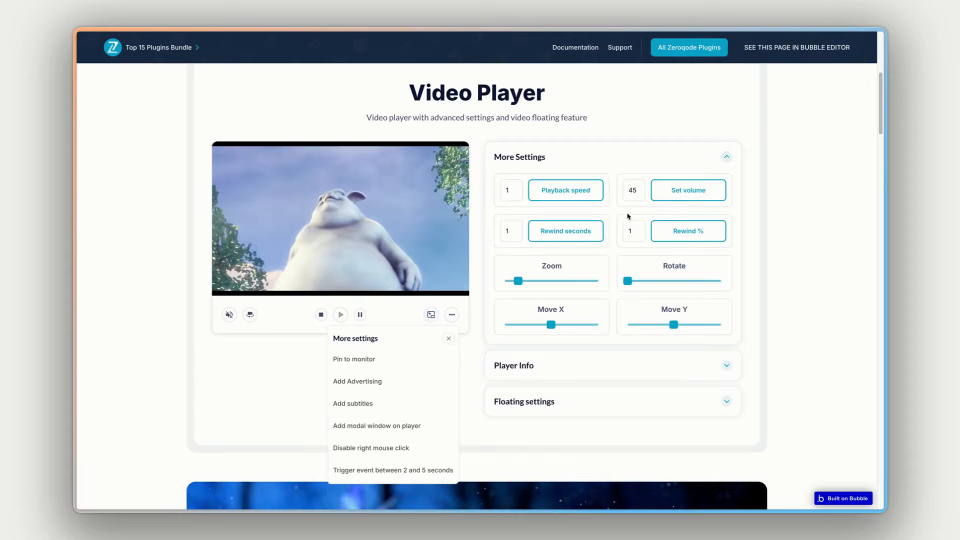
mouse_move(524, 283)
left_mouse_down()
mouse_move(557, 282)
mouse_move(518, 283)
left_mouse_up()
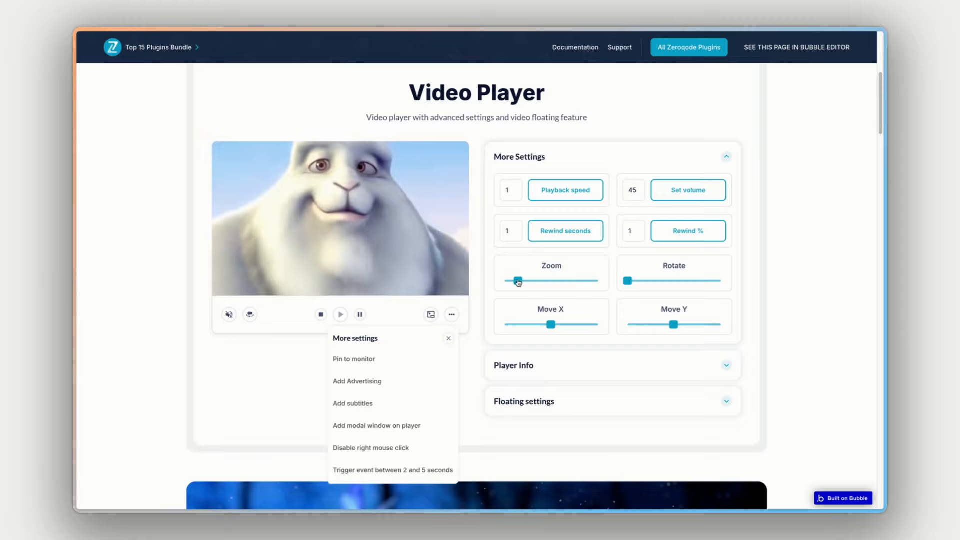
left_click(726, 157)
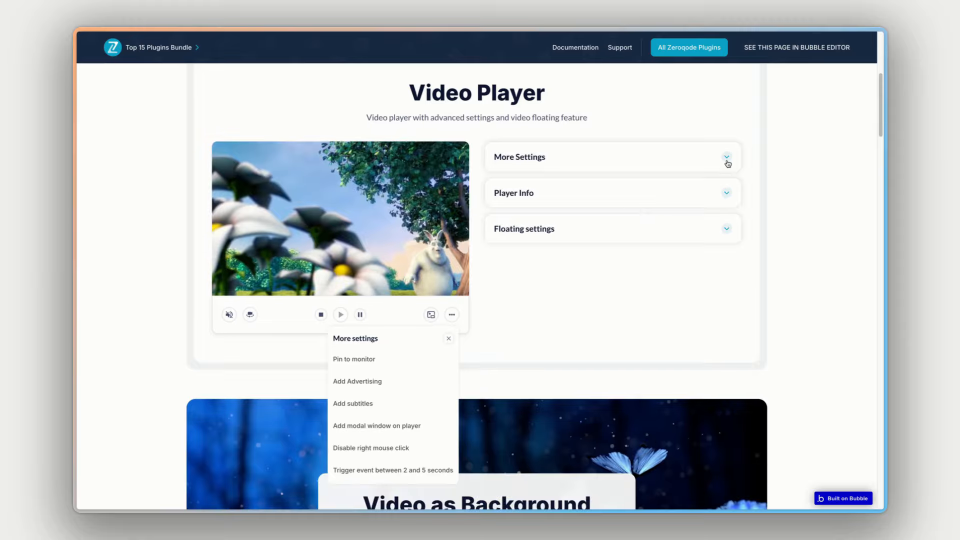
- Examine the playback, volume, zoom and media length details in the Player Info section, and collapse it
left_click(728, 179)
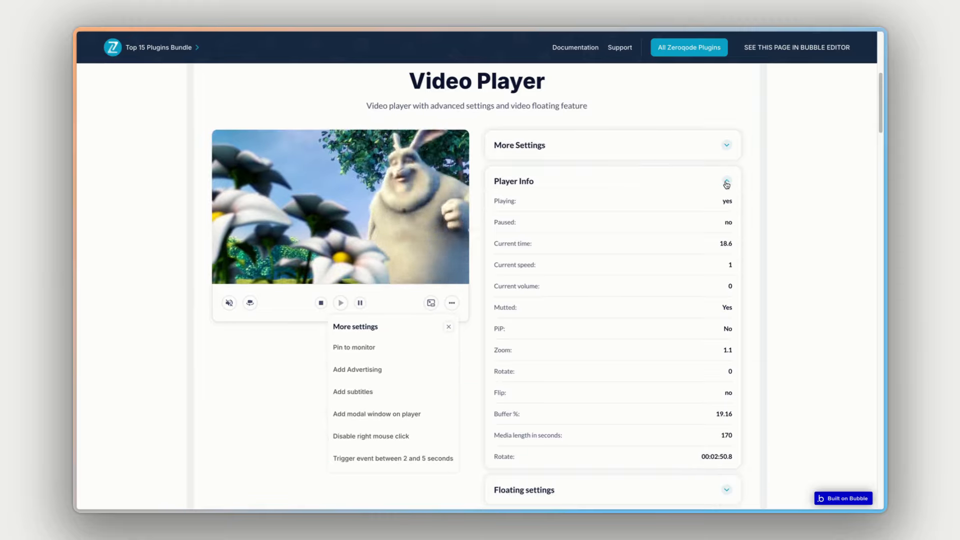
scroll(650, 205, "down", 1)
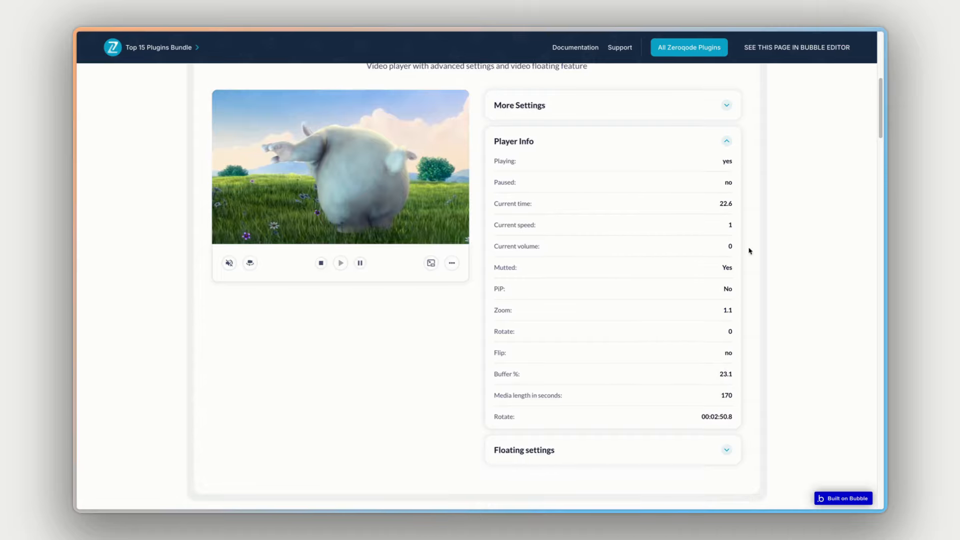
left_click(724, 142)
- Expand the Floating settings section and try turning floating video while scrolling on and back off
left_click(727, 178)
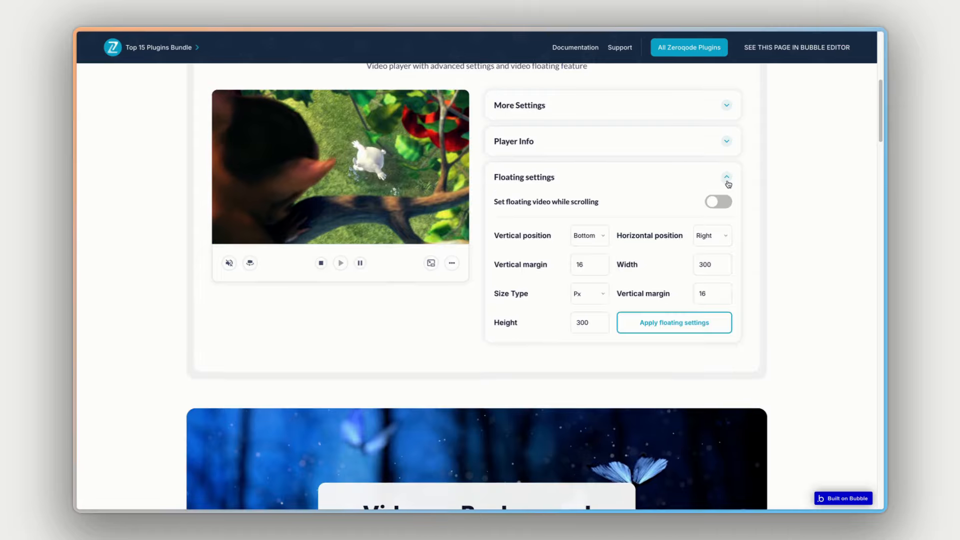
left_click(723, 202)
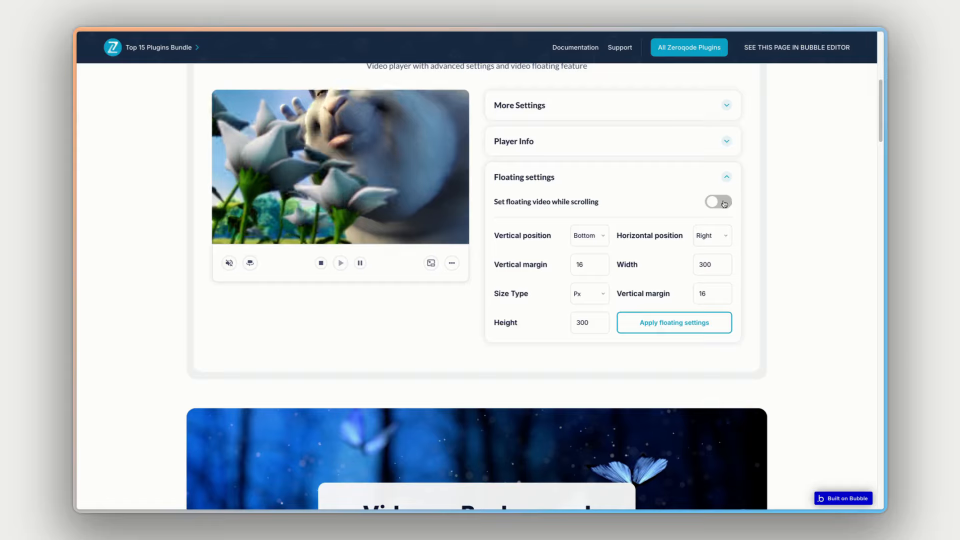
left_click(723, 203)
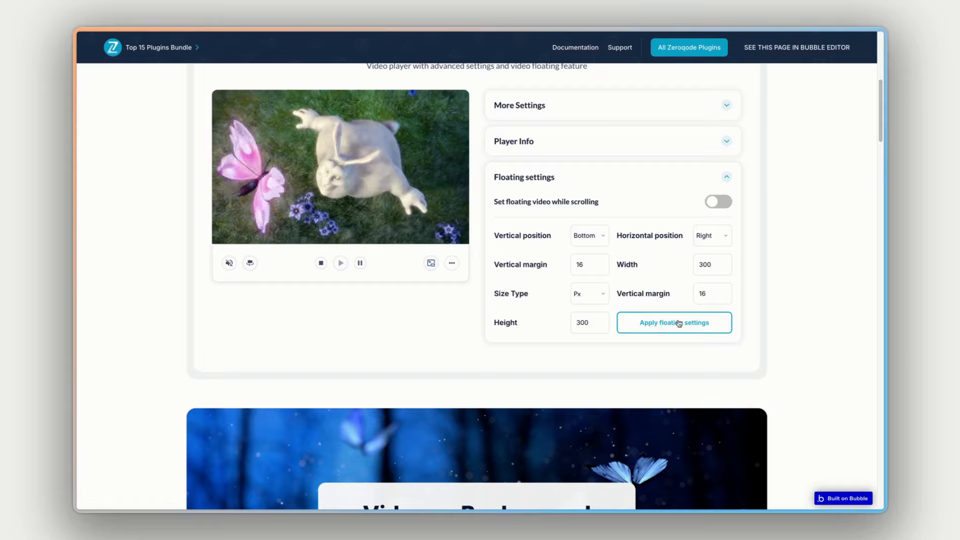
left_click(720, 202)
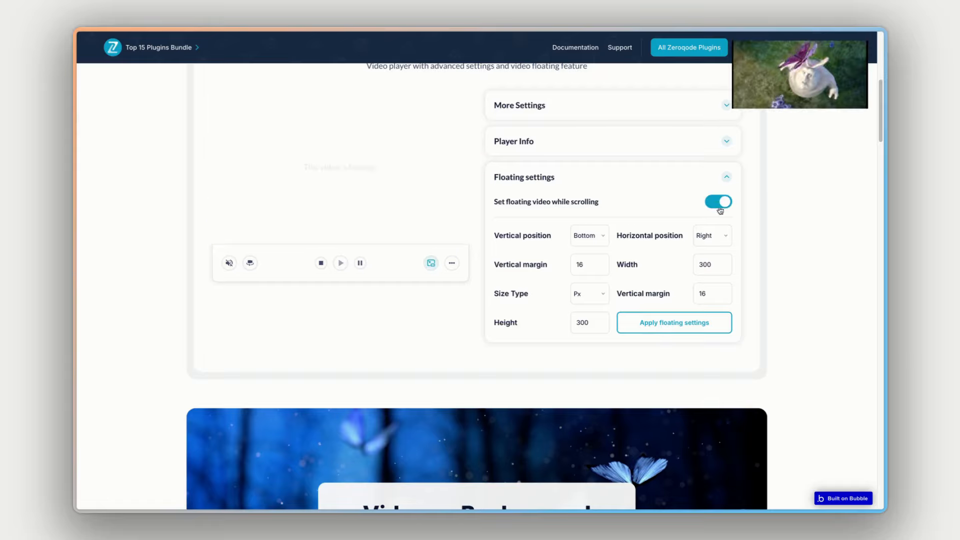
left_click(720, 202)
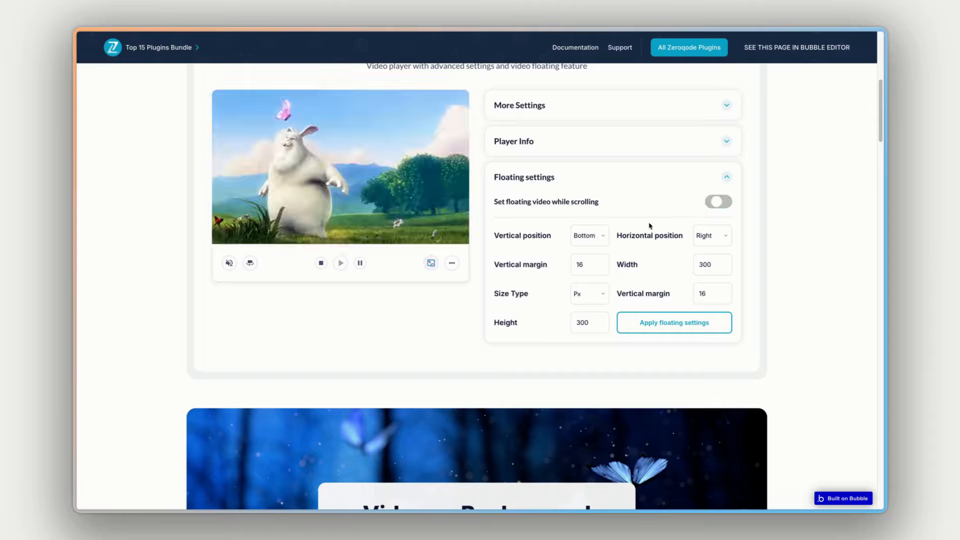
- Examine the demo's remaining sections, from Video as Background and Playlist Video Player through MUX, live stream and Wistia to Audio Player and Repeating Group
scroll(645, 231, "down", 5)
scroll(665, 232, "down", 4)
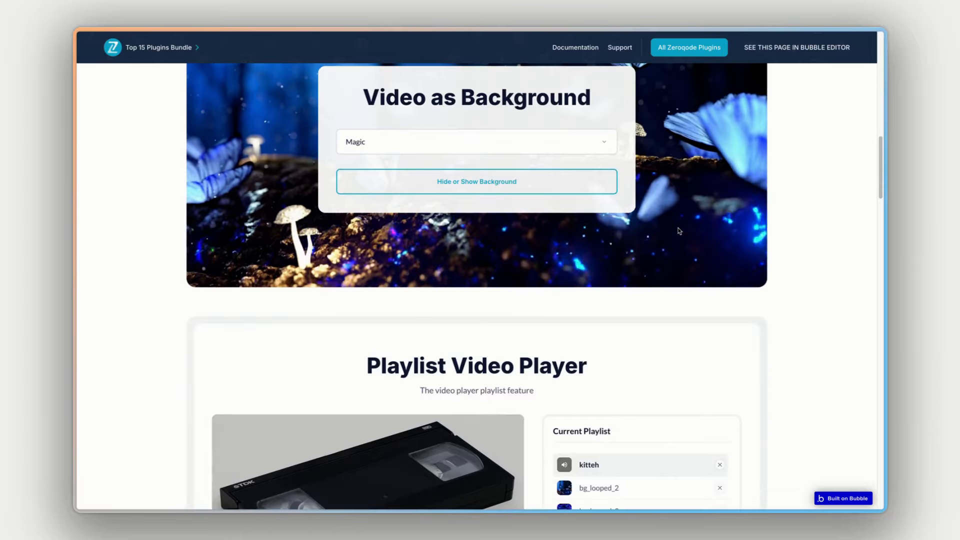
scroll(679, 231, "down", 4)
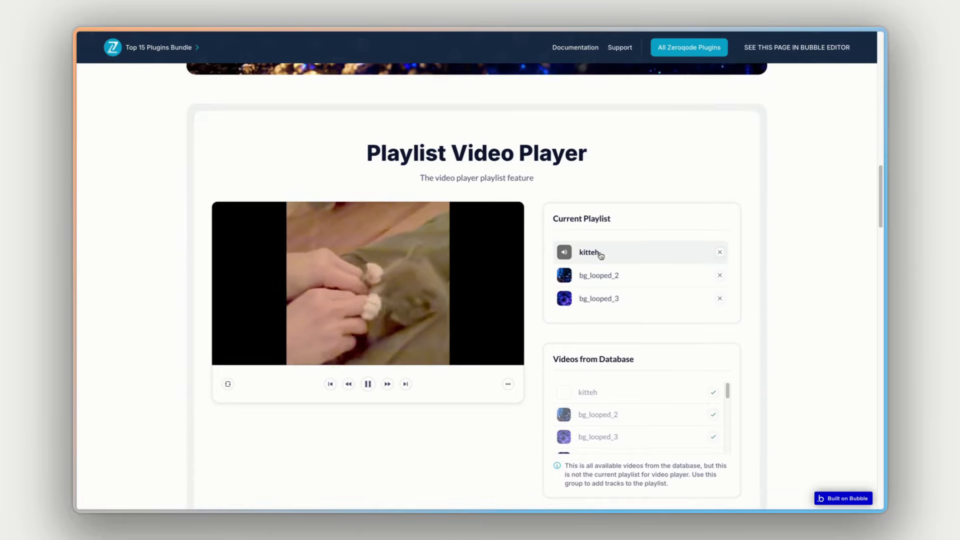
scroll(628, 242, "down", 5)
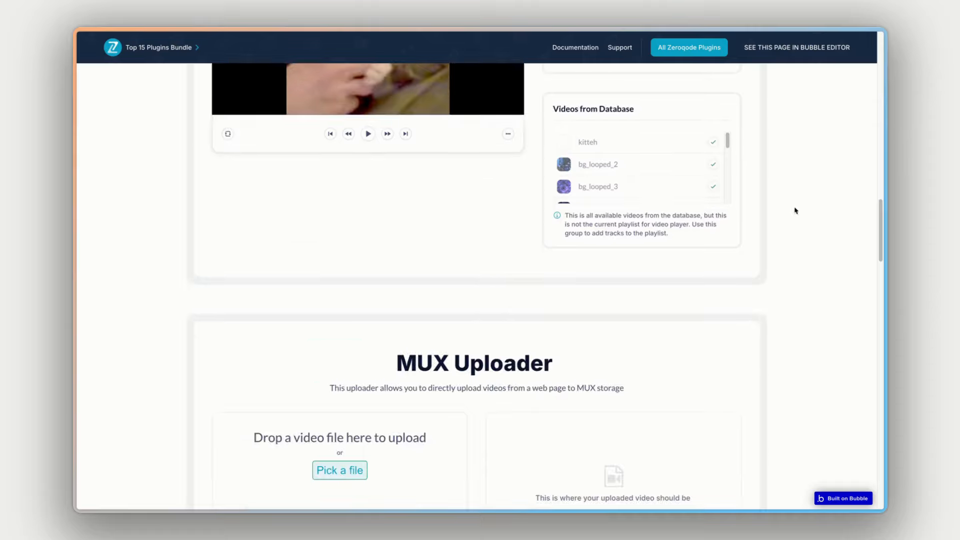
scroll(530, 316, "down", 4)
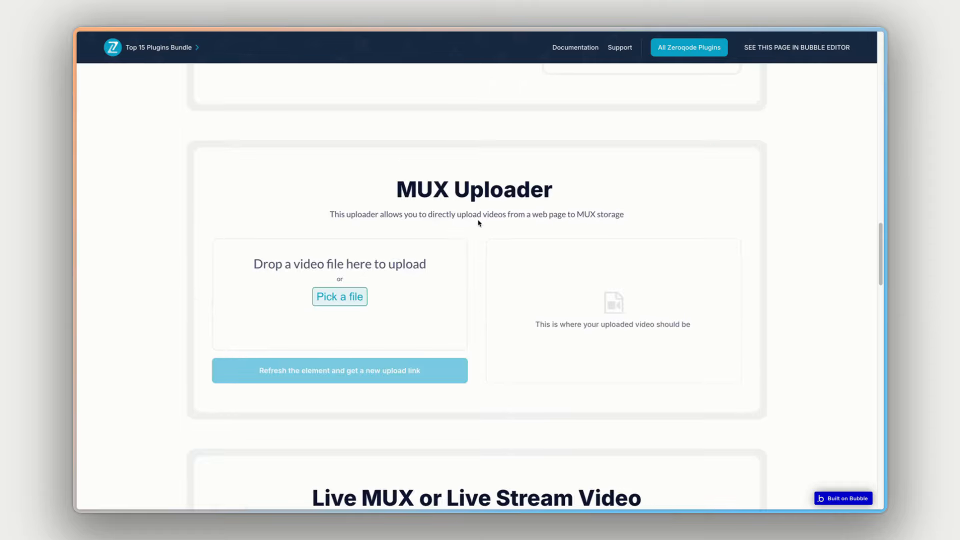
scroll(480, 236, "down", 4)
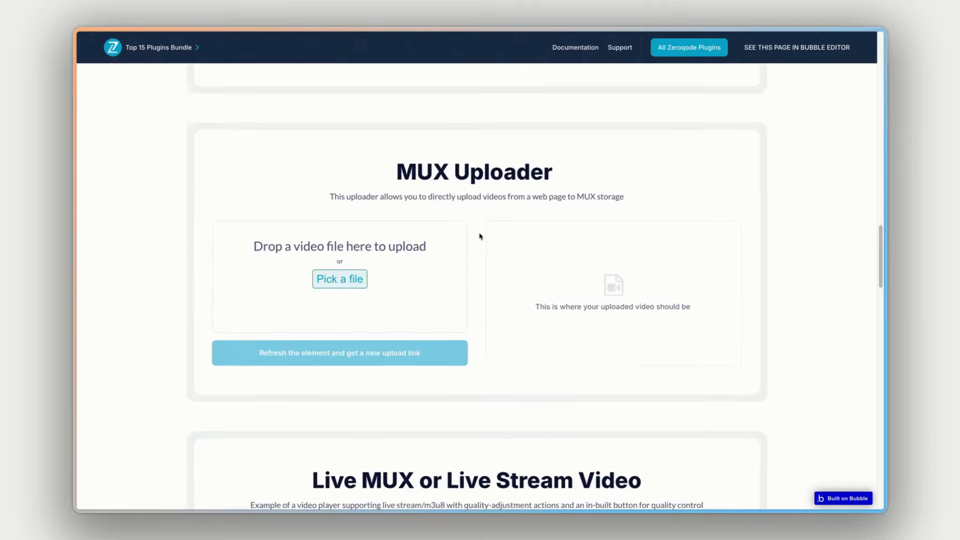
scroll(481, 236, "down", 4)
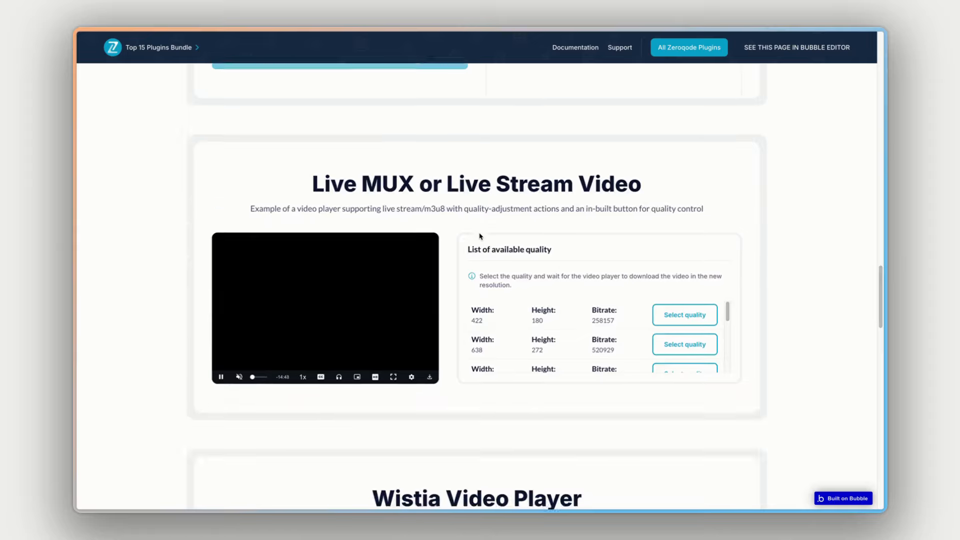
scroll(500, 243, "down", 3)
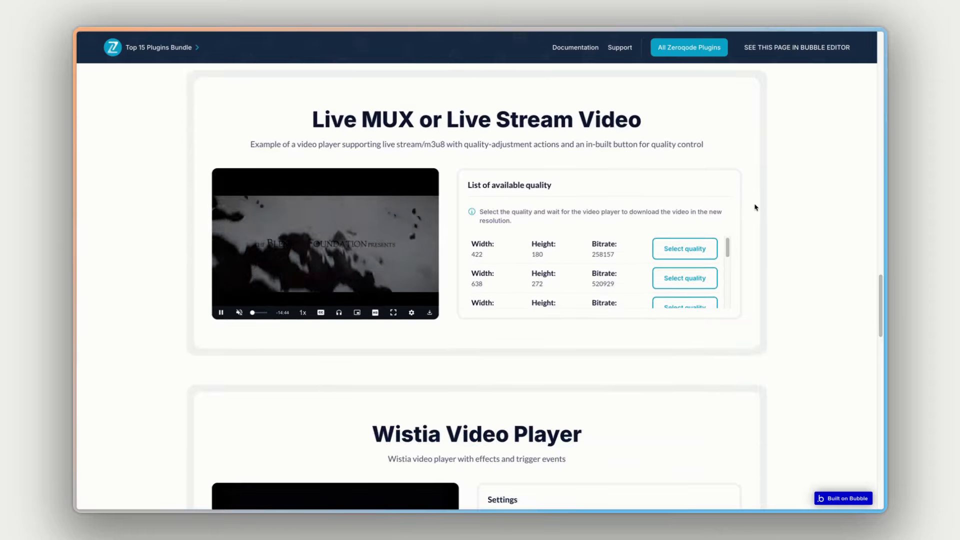
scroll(800, 209, "down", 6)
scroll(799, 209, "down", 7)
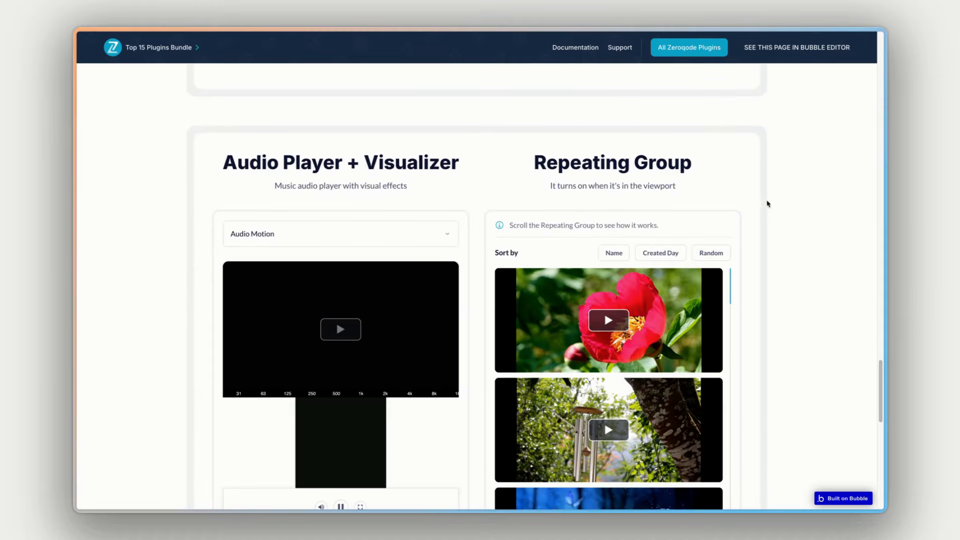
- Examine the Audio Recorder and Video Recorder sections at the end of the demo, and return to the Video Player section
scroll(782, 199, "down", 3)
scroll(784, 199, "down", 5)
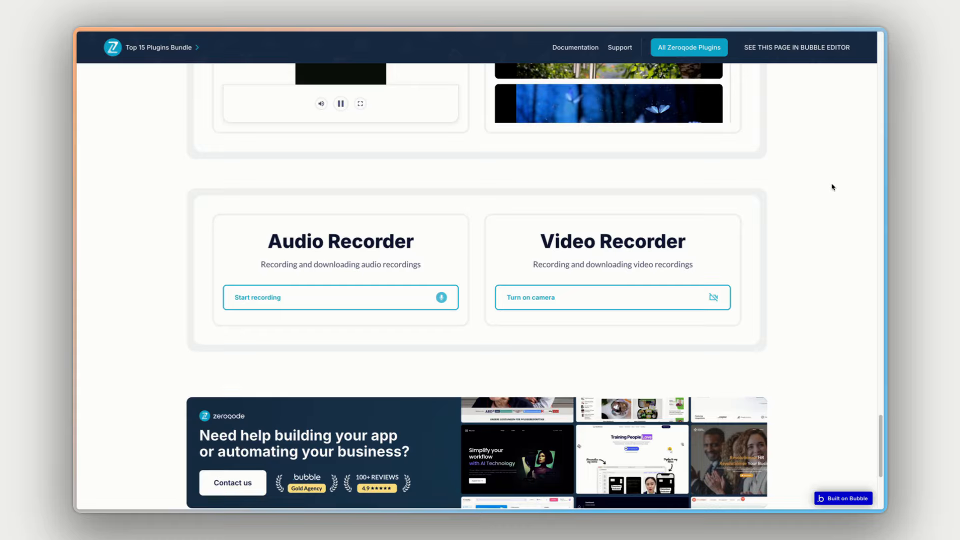
scroll(831, 187, "up", 20)
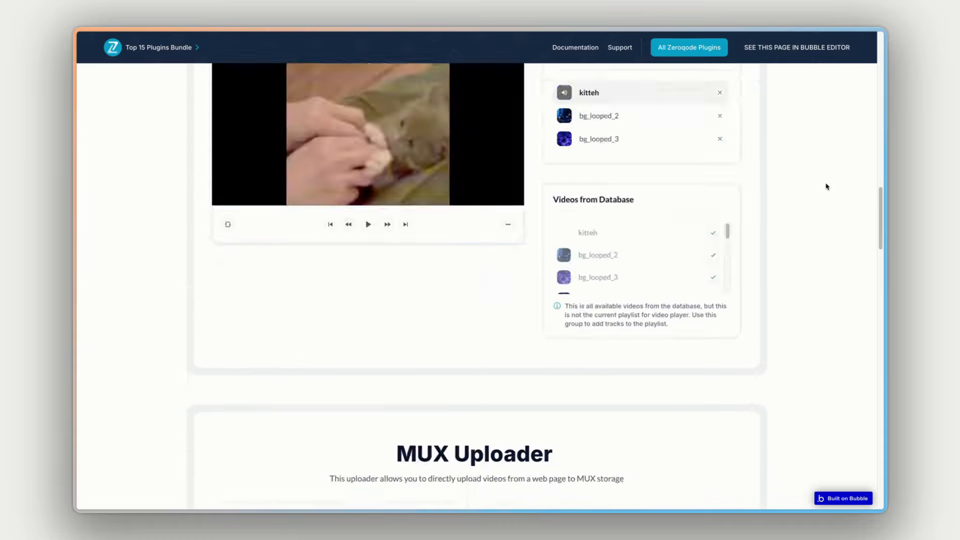
scroll(826, 187, "down", 2)
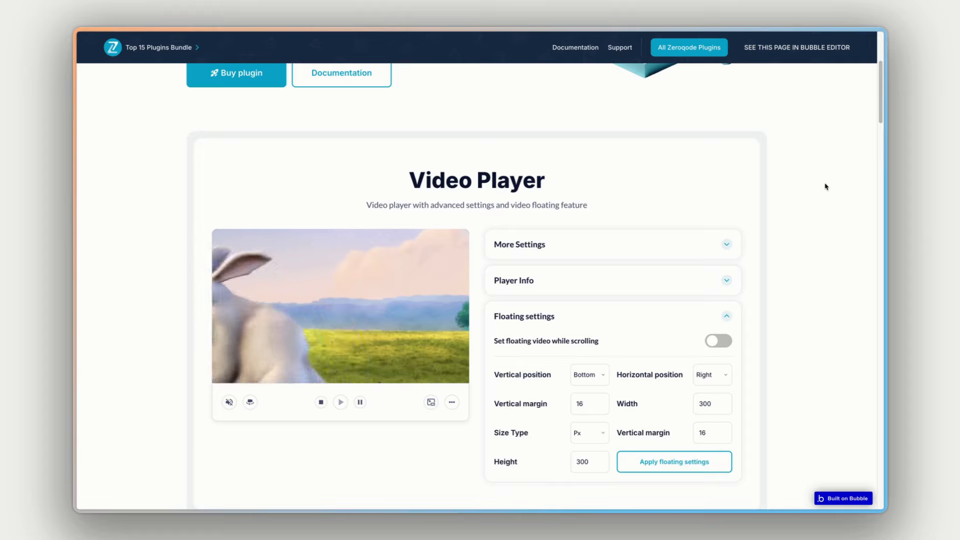
- Open the plugin's demo editor in Bubble from the product page and dismiss the read-only version notice
key("ctrl+Tab")
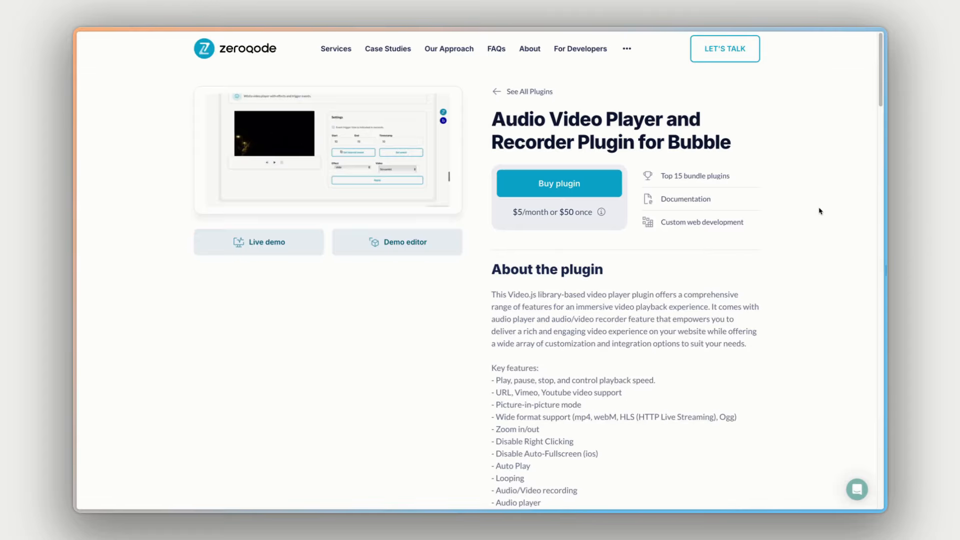
left_click(411, 241)
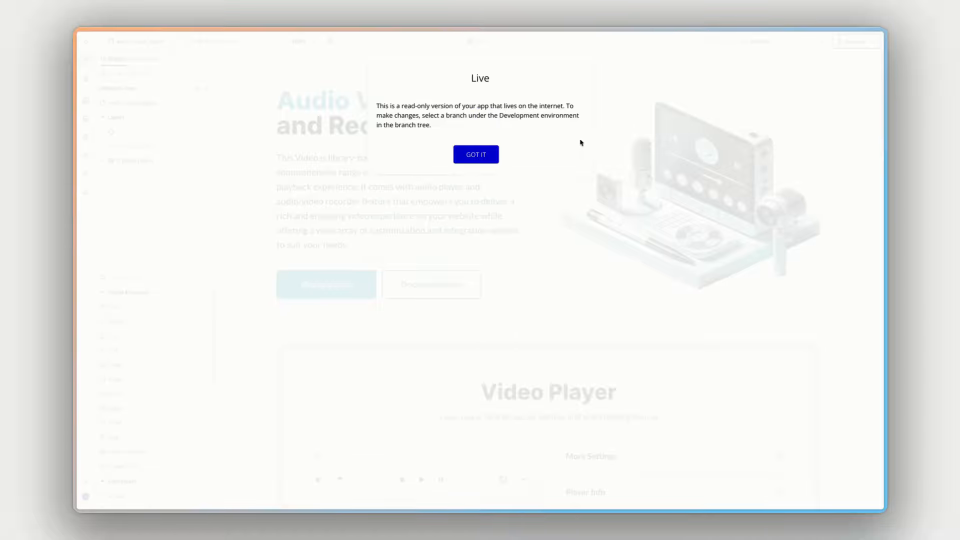
left_click(476, 155)
- Open the properties of the main player in the Video Player section and examine its playback, autoplay, background and subtitle settings
scroll(550, 200, "down", 5)
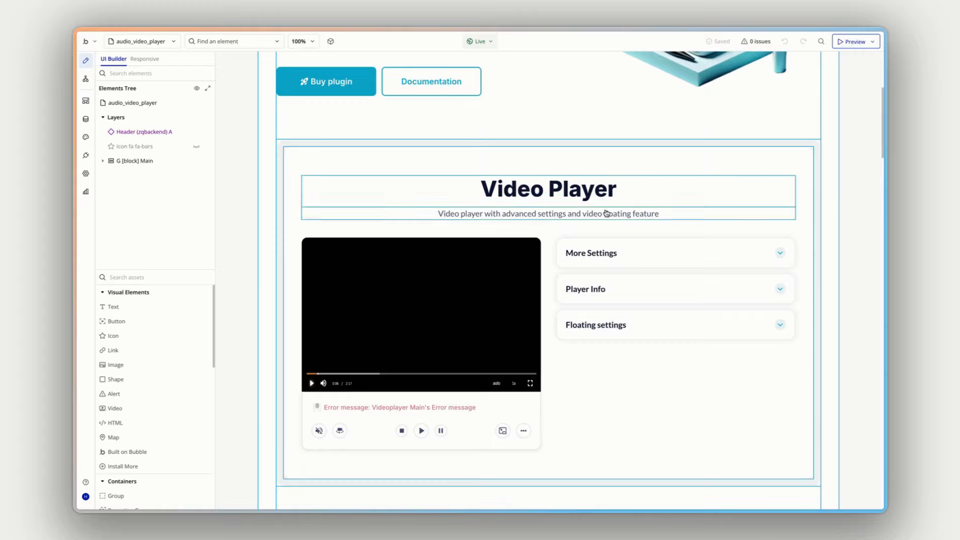
scroll(428, 256, "down", 1)
double_click(428, 256)
scroll(707, 211, "down", 5)
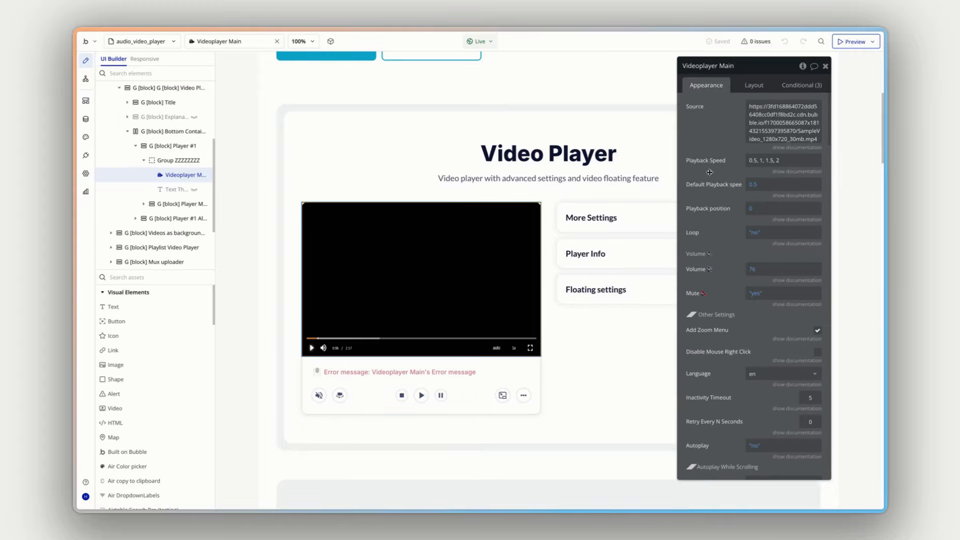
scroll(707, 211, "down", 10)
scroll(708, 211, "up", 5)
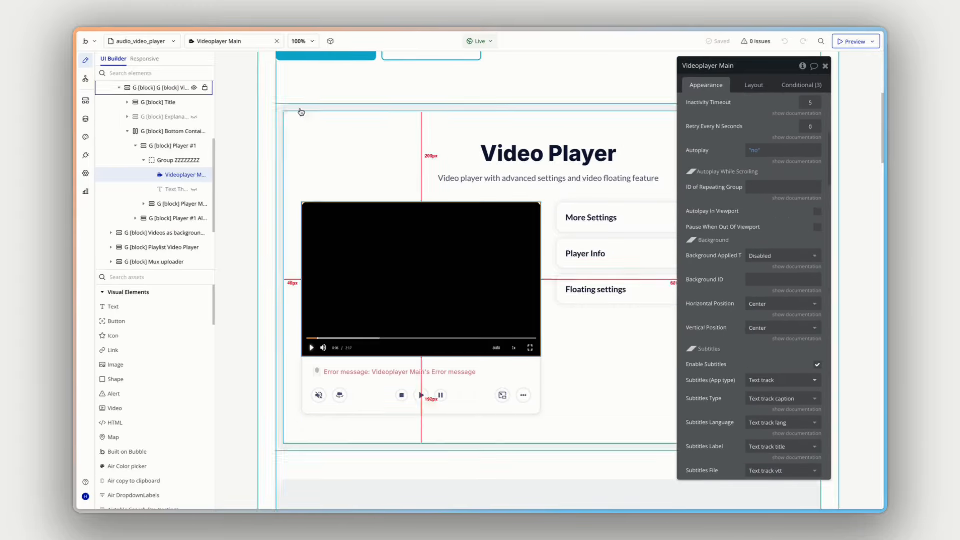
- Examine the demo page's workflow events
left_click(85, 79)
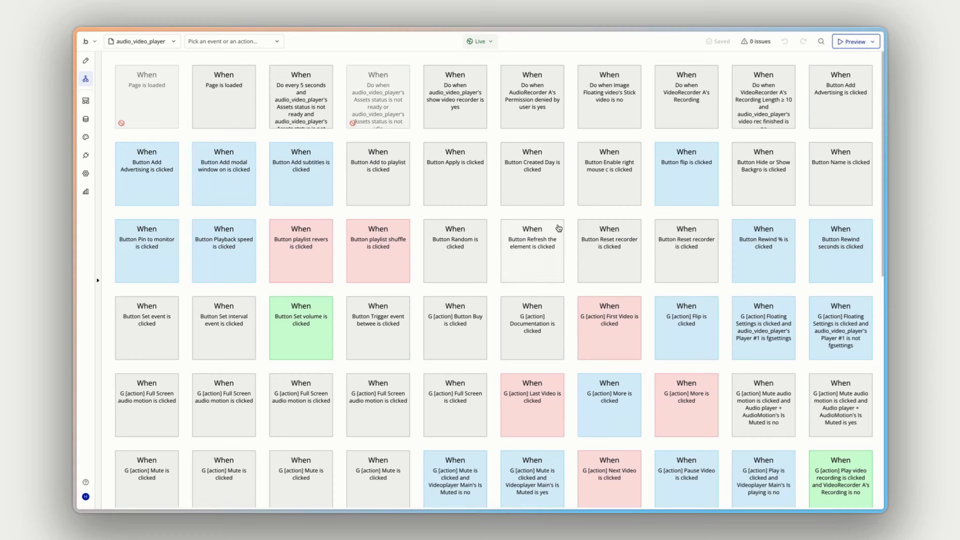
scroll(585, 256, "down", 8)
scroll(586, 258, "up", 8)
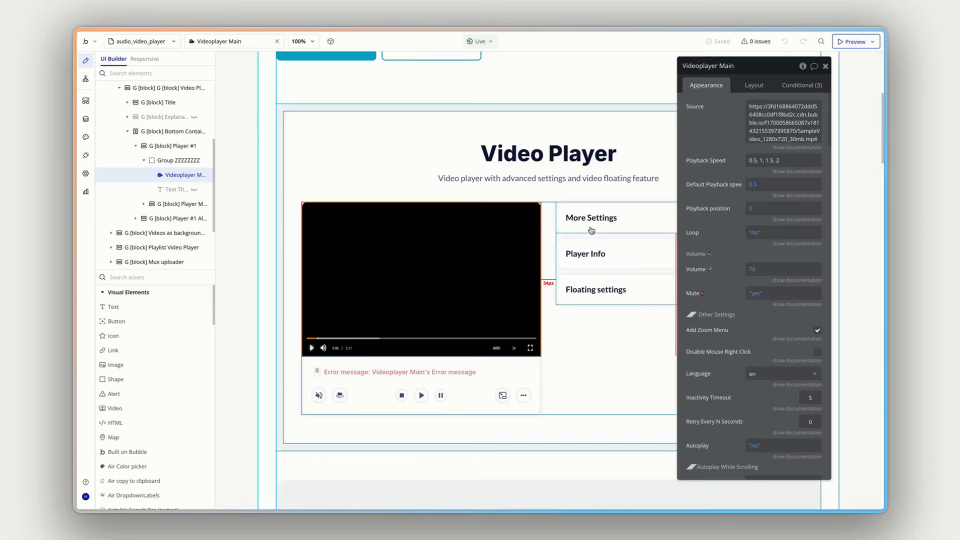
- Examine the Playlist Video Player, MUX Uploader and Live MUX sections in the demo page's design view
scroll(592, 231, "down", 10)
scroll(592, 231, "down", 7)
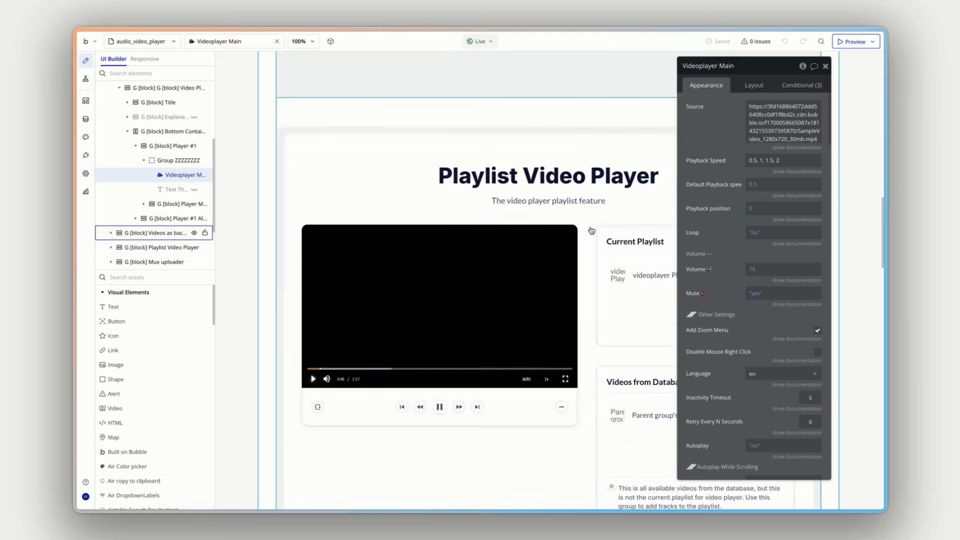
scroll(591, 231, "down", 6)
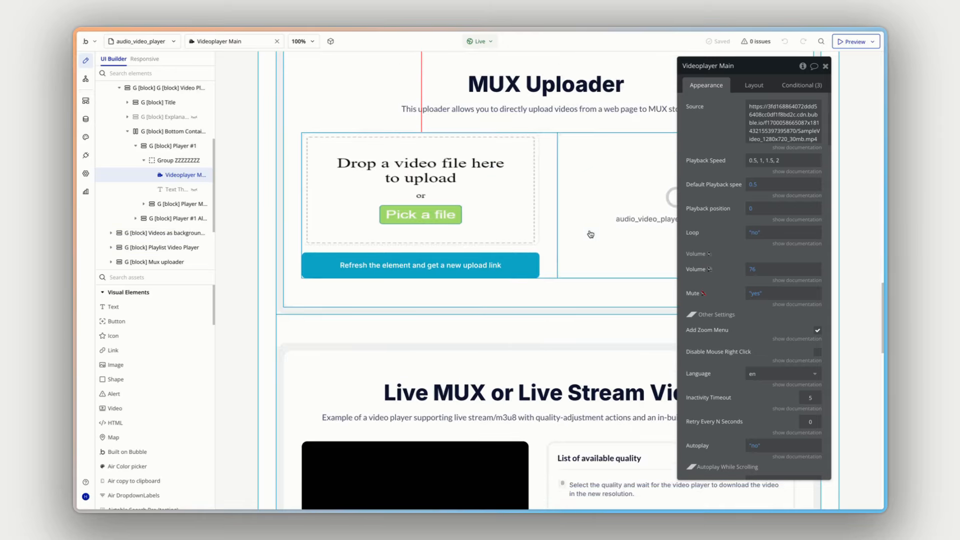
scroll(591, 234, "down", 6)
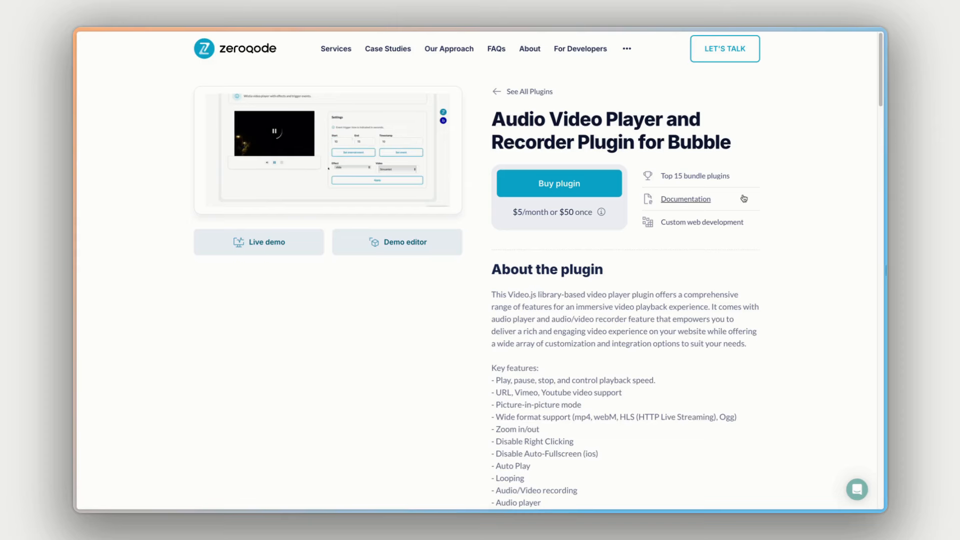
- Open the plugin's documentation from the product page and skim its key features, setup instructions, plugin actions and workflow examples
left_click(743, 199)
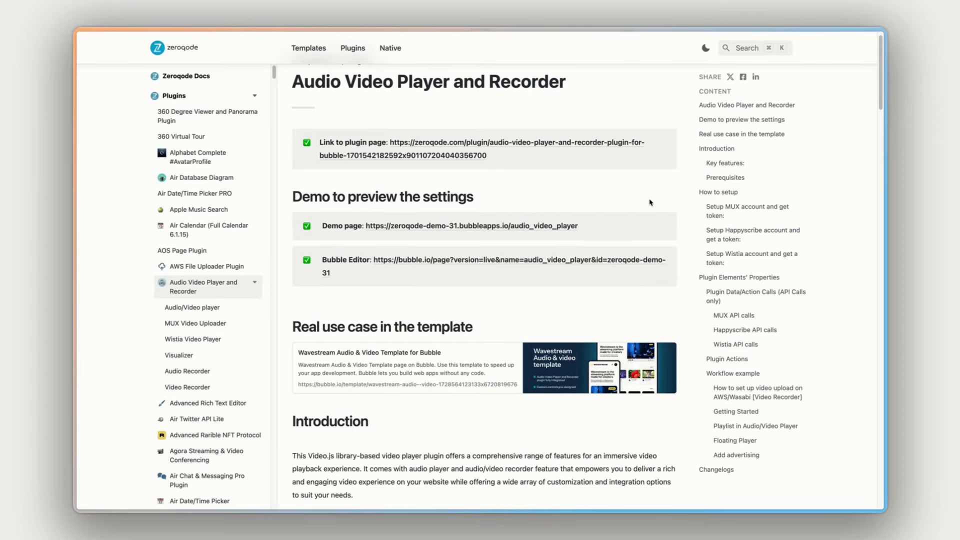
scroll(650, 203, "down", 10)
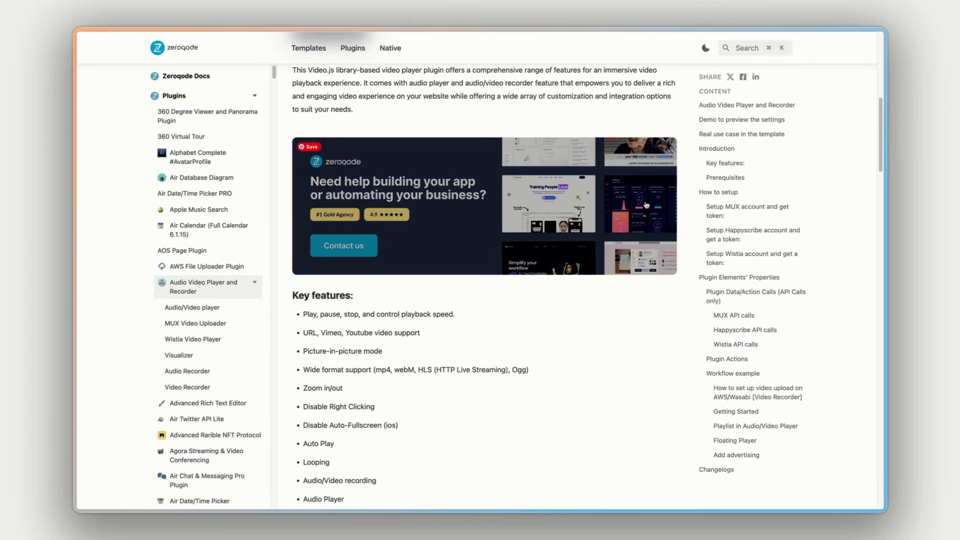
scroll(648, 215, "down", 20)
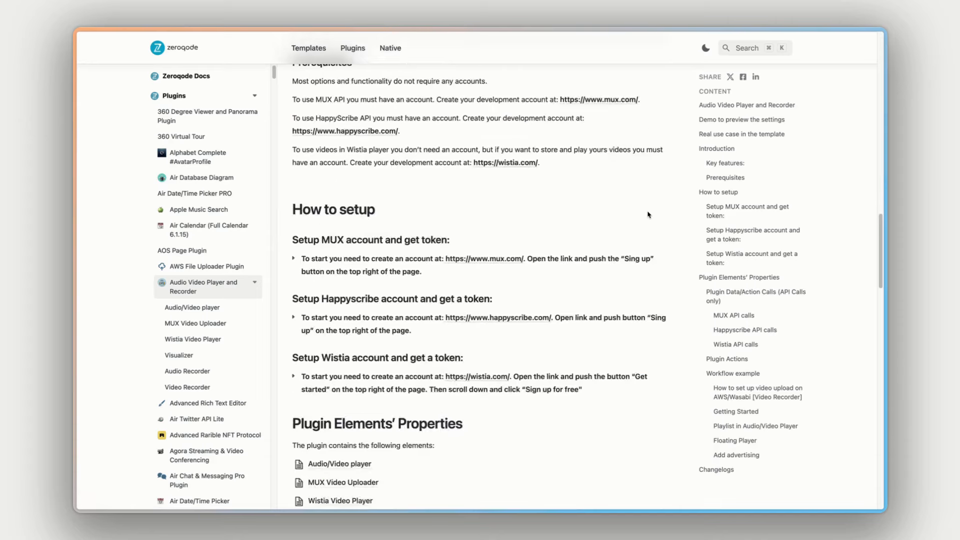
scroll(648, 215, "down", 18)
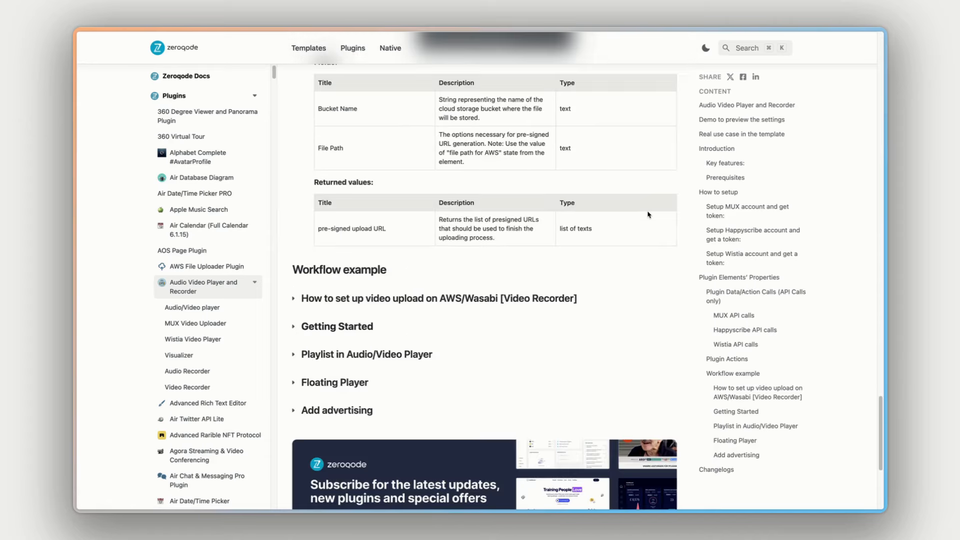
scroll(584, 218, "up", 15)
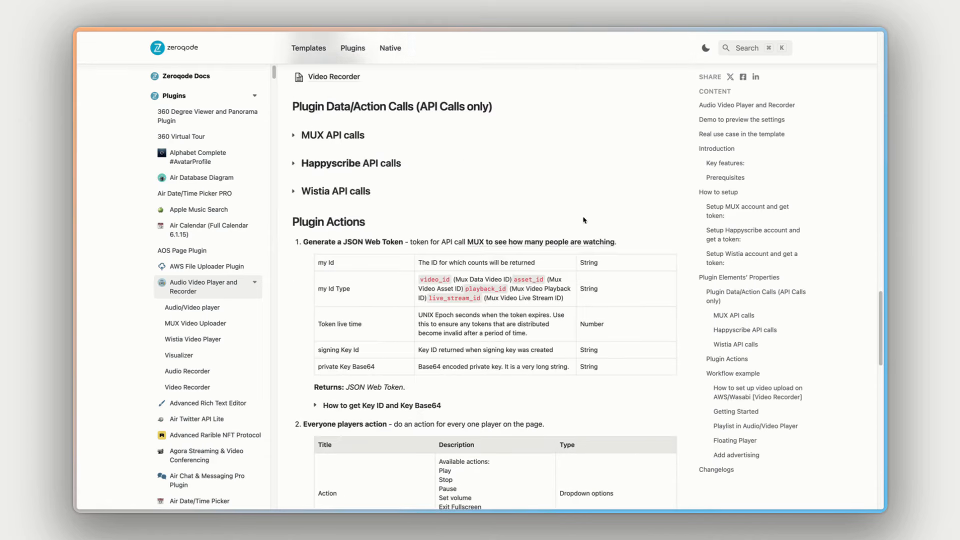
scroll(633, 230, "down", 6)
scroll(650, 220, "up", 7)
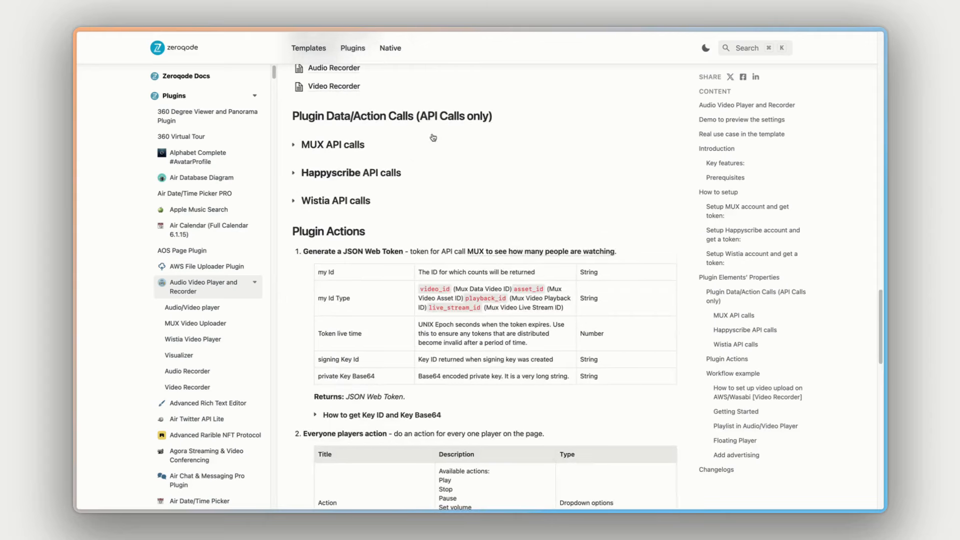
scroll(449, 140, "down", 12)
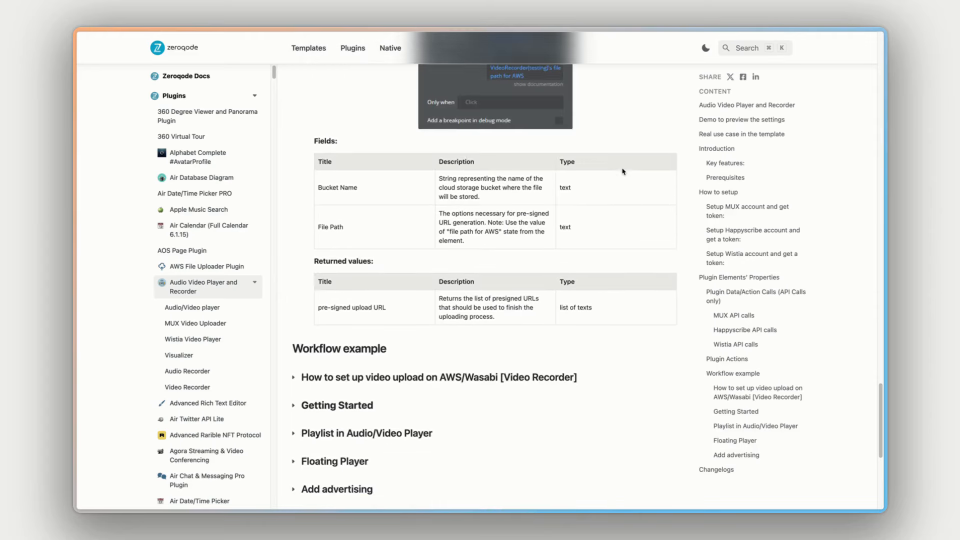
scroll(623, 172, "down", 3)
- Expand Getting Started in the workflow examples and check its Audio-Video Player and Video Recorder entries, collapsing each one
left_click(331, 264)
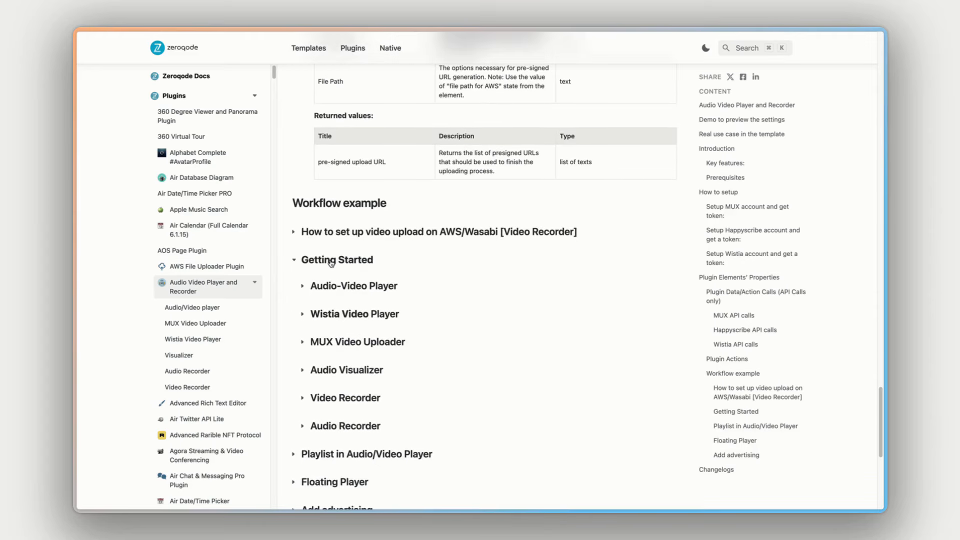
left_click(340, 285)
left_click(342, 286)
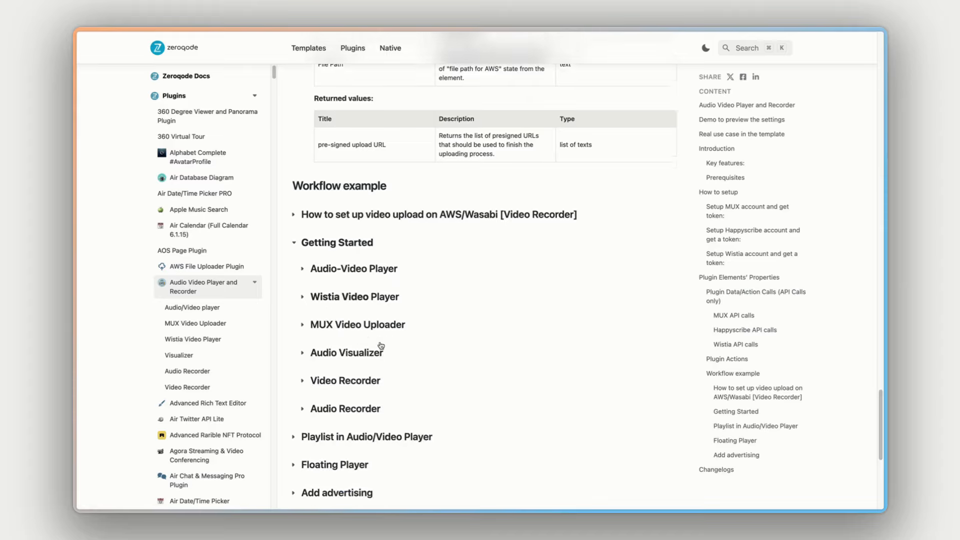
scroll(370, 350, "down", 3)
left_click(358, 300)
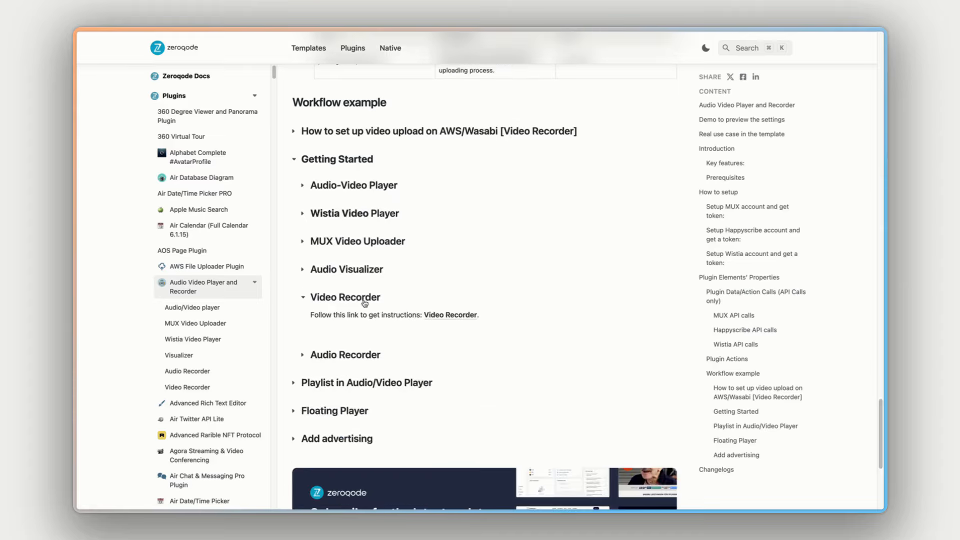
left_click(358, 301)
scroll(359, 302, "down", 1)
- Expand Playlist in Audio/Video Player and read the setup instructions in its Simple example
left_click(344, 307)
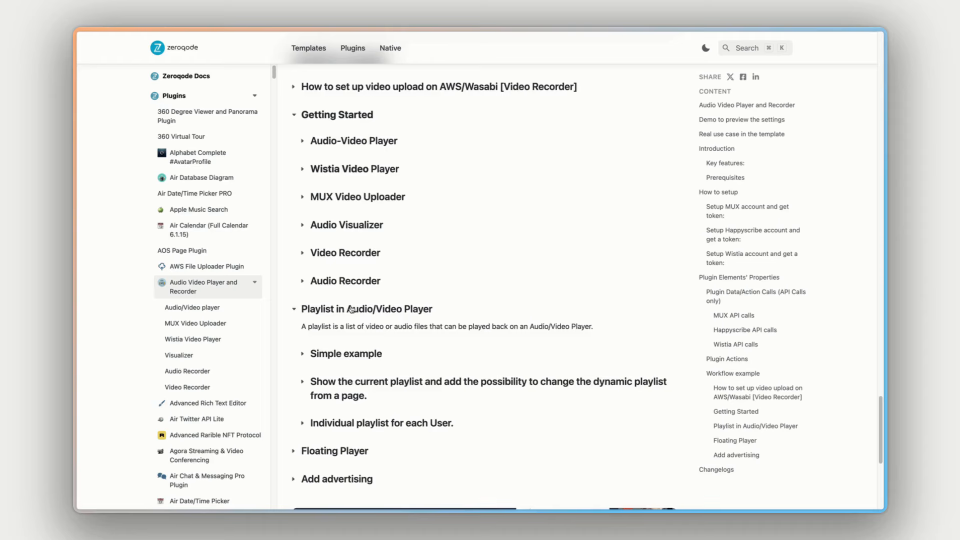
scroll(345, 303, "down", 2)
left_click(349, 285)
scroll(384, 290, "down", 3)
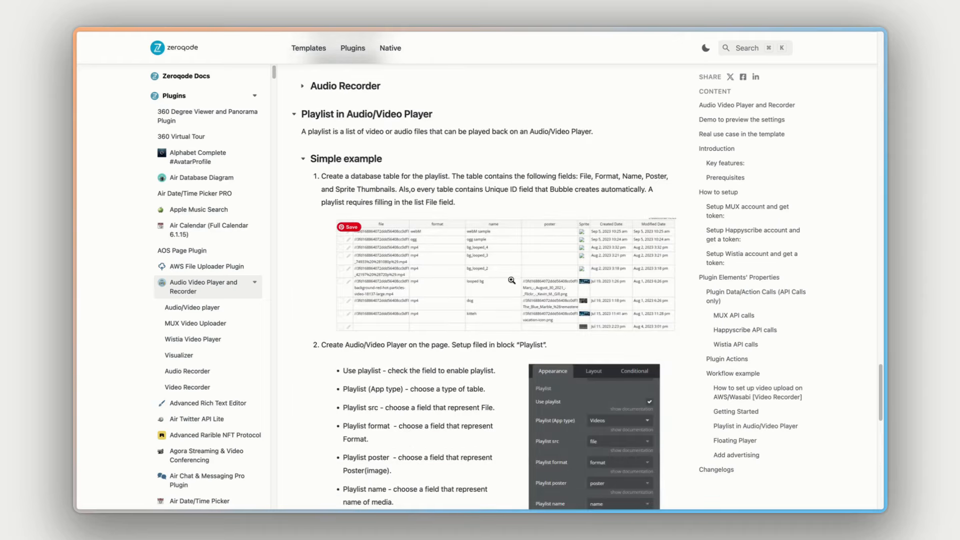
scroll(484, 312, "down", 5)
scroll(487, 278, "down", 8)
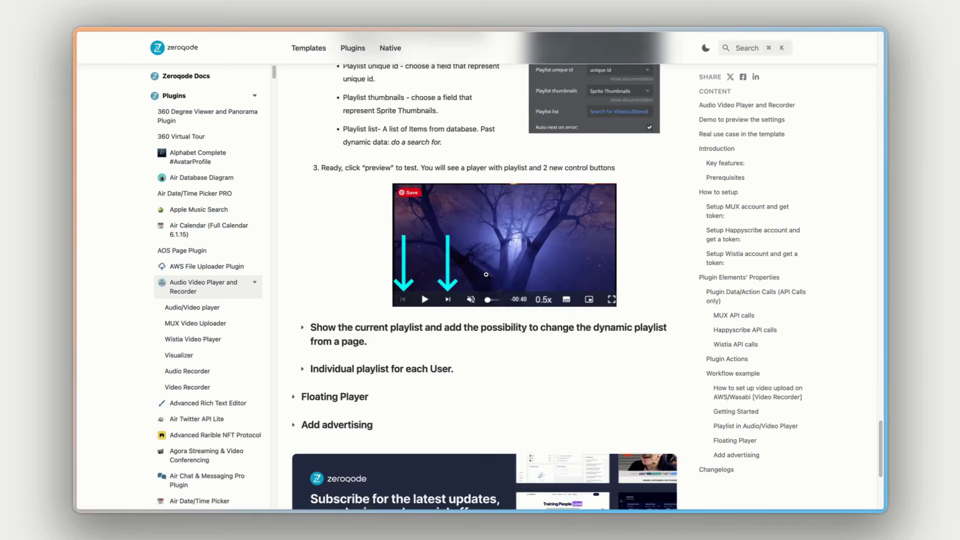
- Expand the Floating Player workflow example and read its setup instructions
left_click(361, 242)
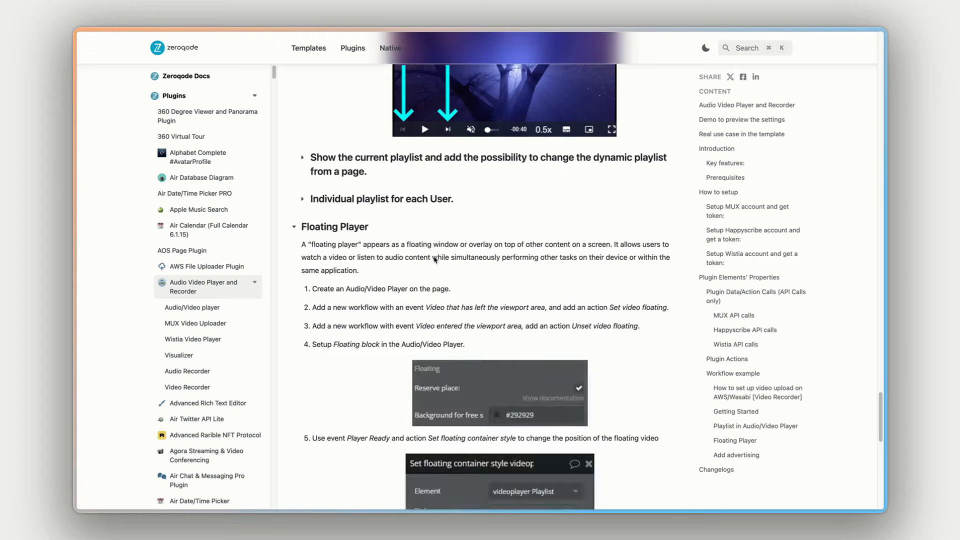
scroll(435, 264, "down", 11)
scroll(435, 263, "up", 10)
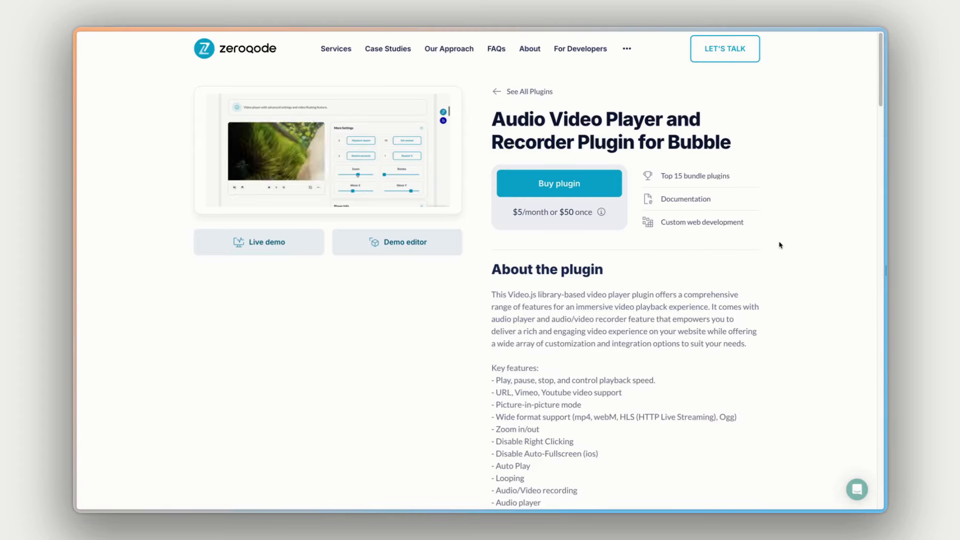
- Open the support chat on the plugin's product page
left_click(858, 490)
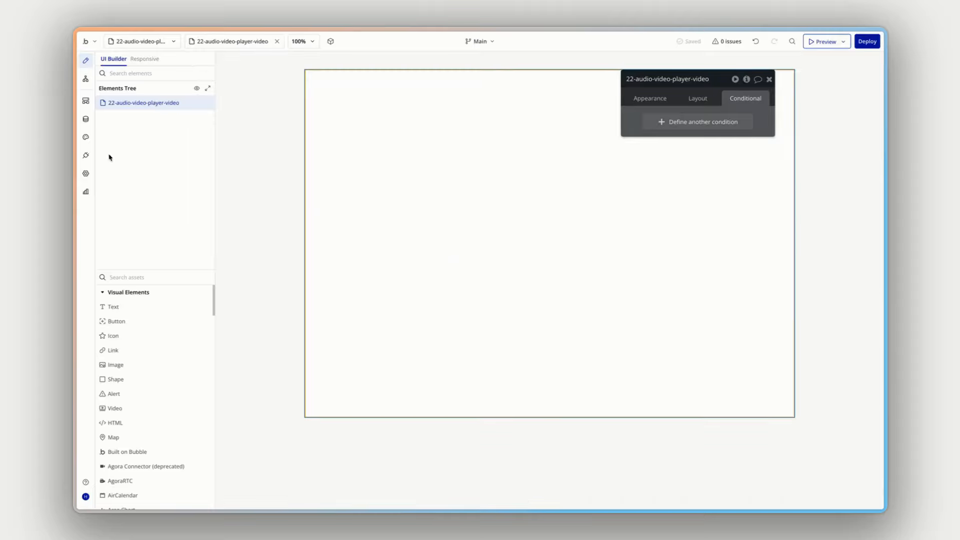
- Open the Bubble app's plugin installation dialog and search for "audio video player"
left_click(86, 156)
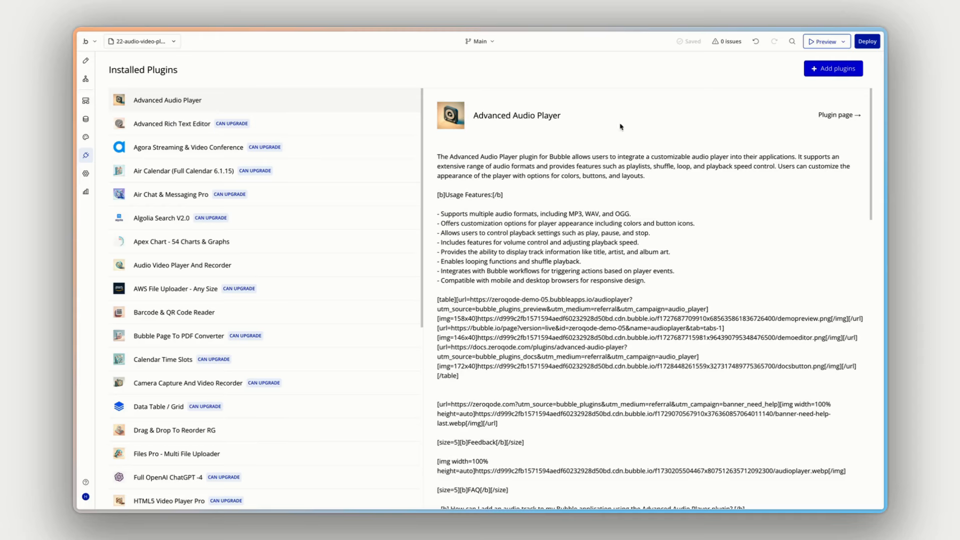
left_click(836, 74)
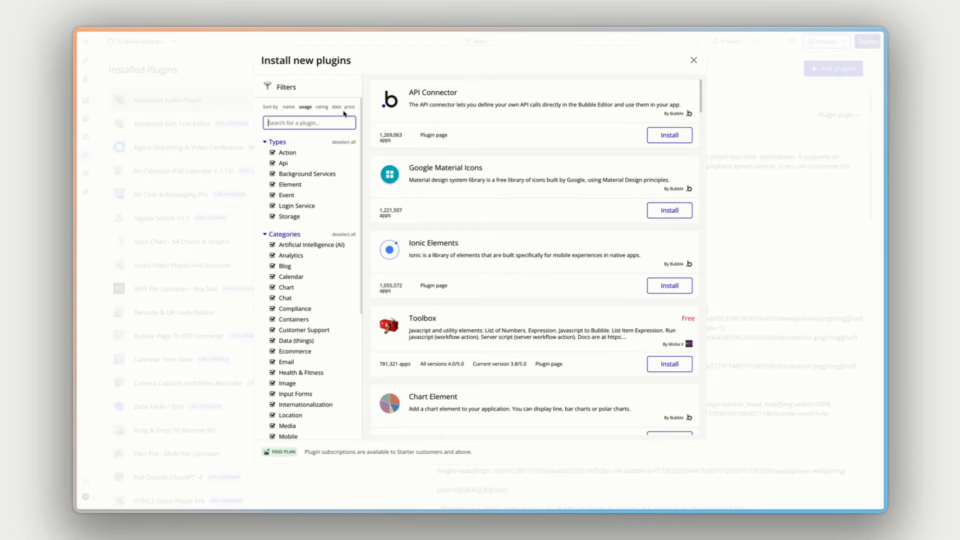
type("audio video player")
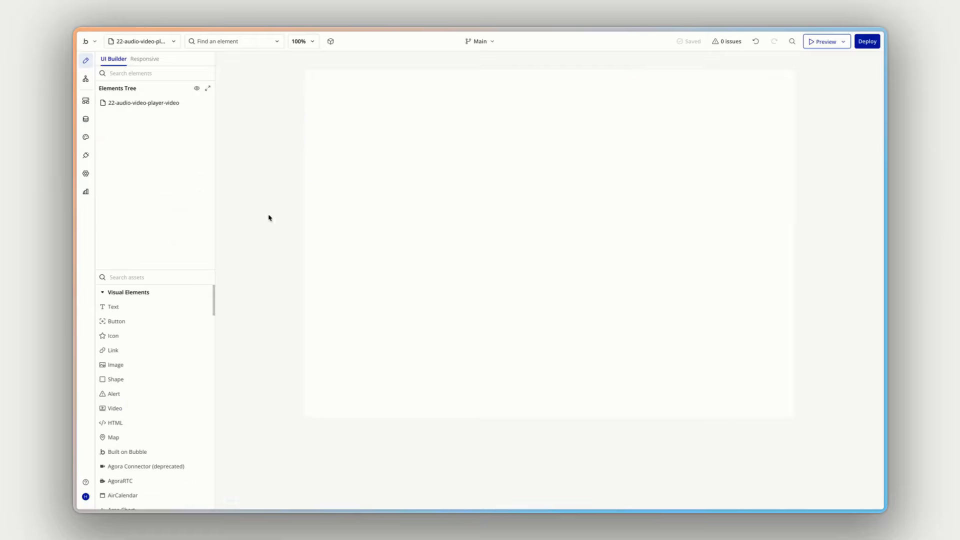
- Find the Audio-Video player among the visual elements by searching for "audio" and place it in the upper middle of the page
left_click(142, 276)
type("audio")
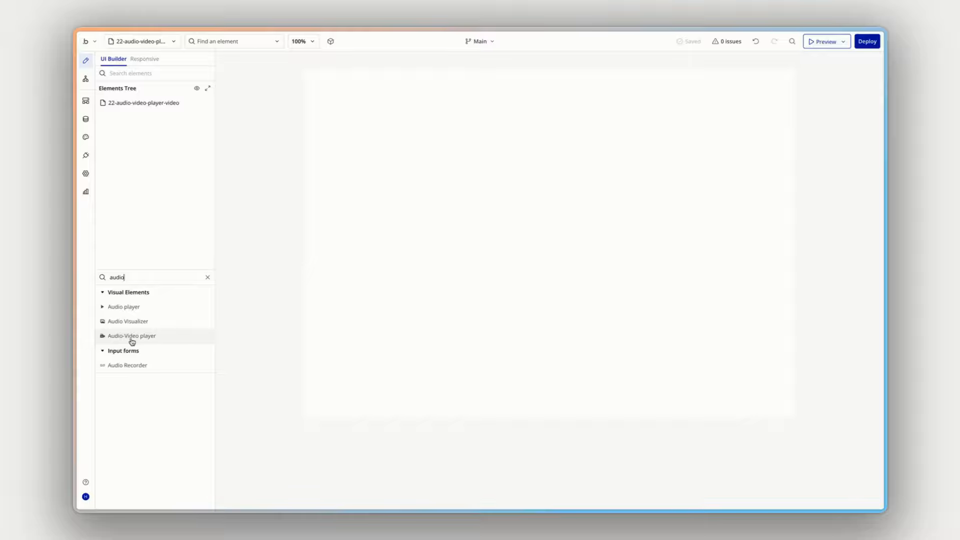
left_click_drag(123, 340, 426, 155)
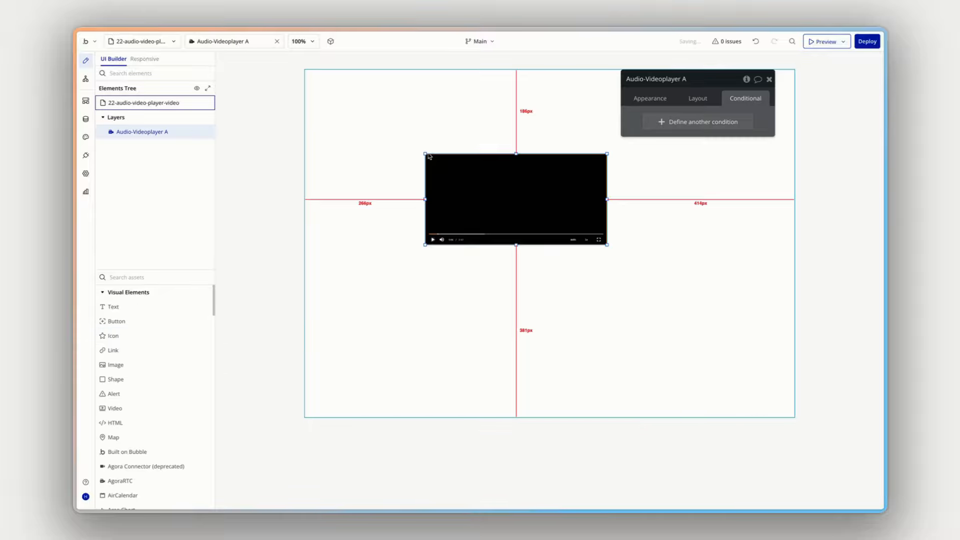
- Set the page's container layout to Column
left_click(229, 139)
left_click(698, 98)
left_click(713, 120)
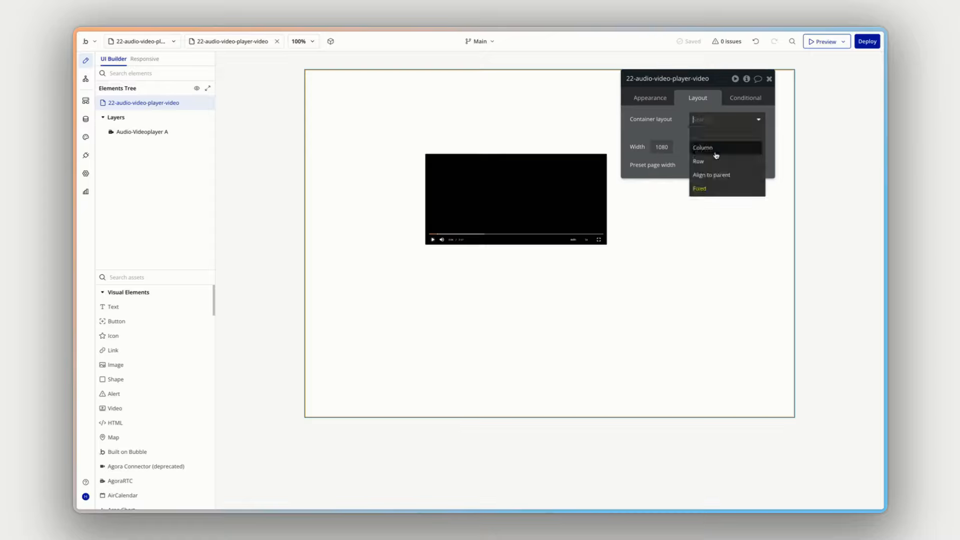
left_click(698, 155)
left_click(649, 97)
left_click(698, 99)
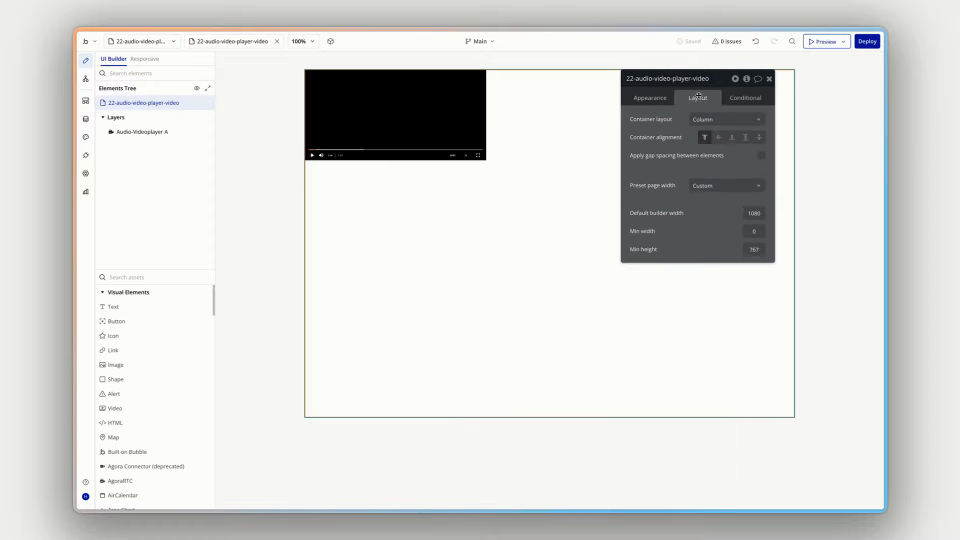
- Select the video player and examine its playback, volume, autoplay, background, subtitle, thumbnail and advertising settings
left_click(424, 133)
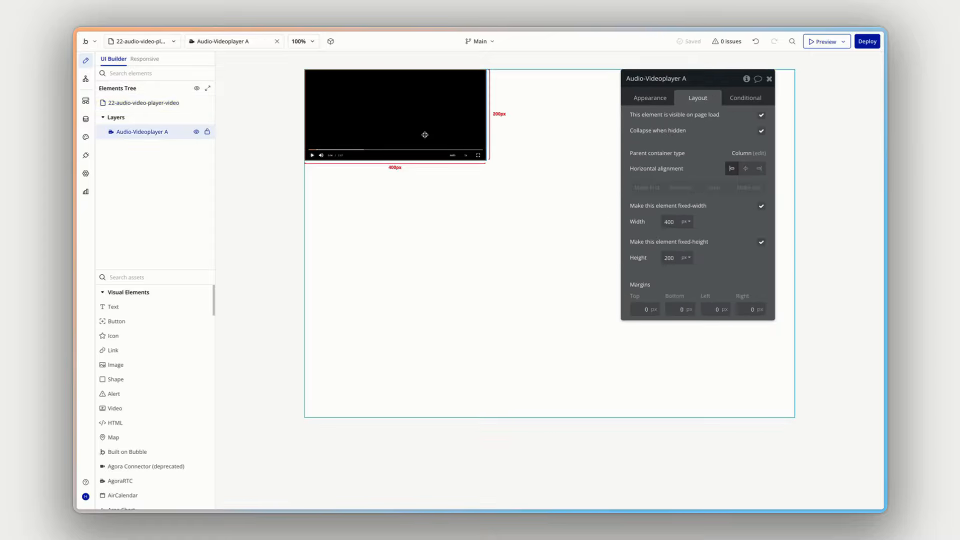
left_click(650, 100)
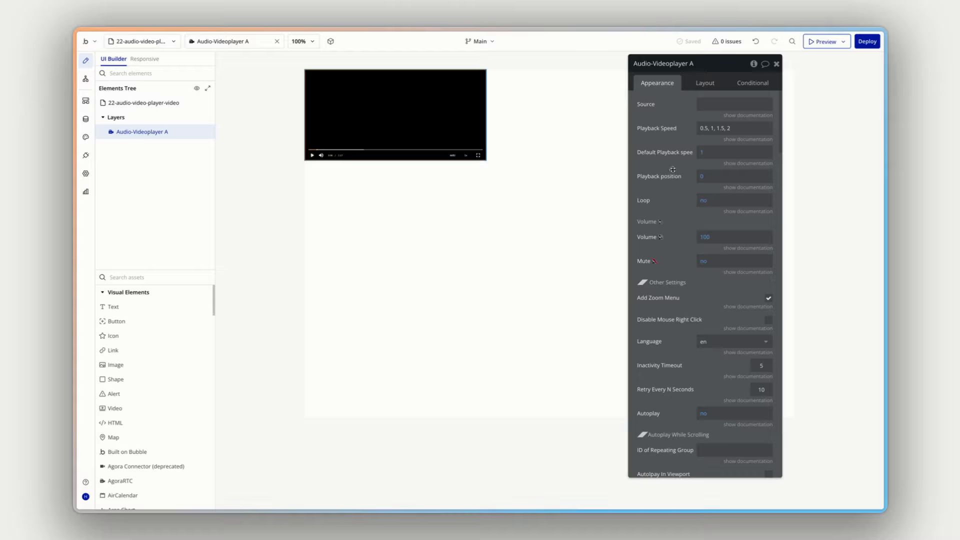
scroll(673, 173, "down", 2)
scroll(673, 179, "down", 3)
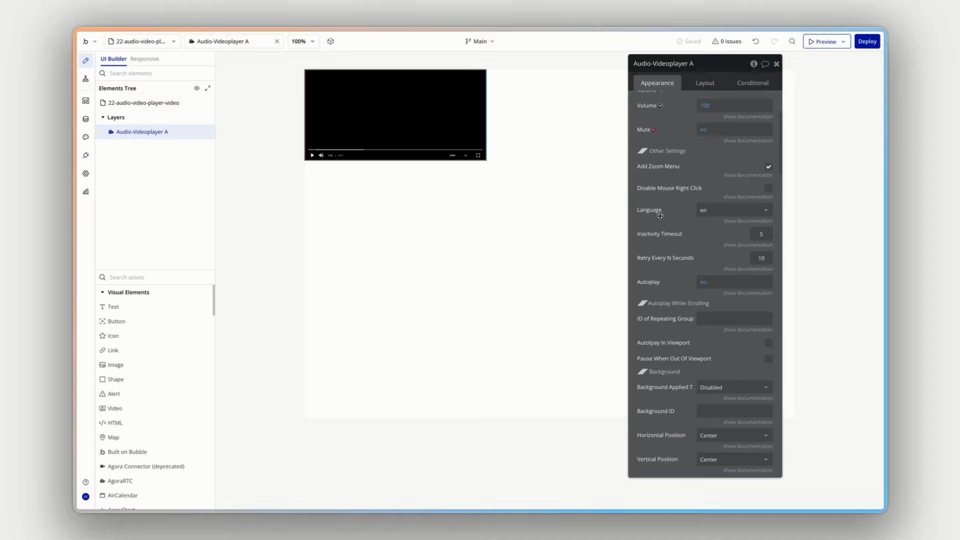
scroll(662, 222, "down", 1)
scroll(663, 222, "down", 3)
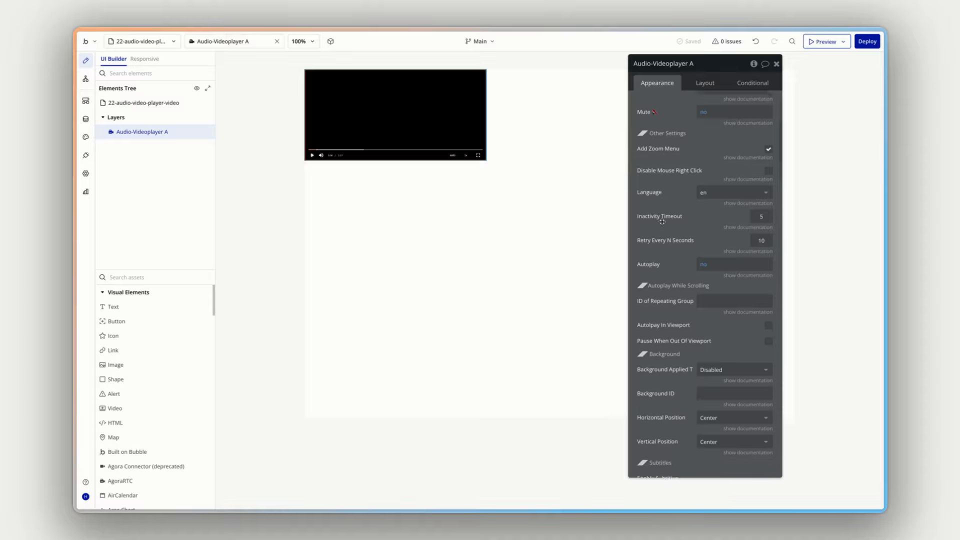
scroll(676, 226, "down", 5)
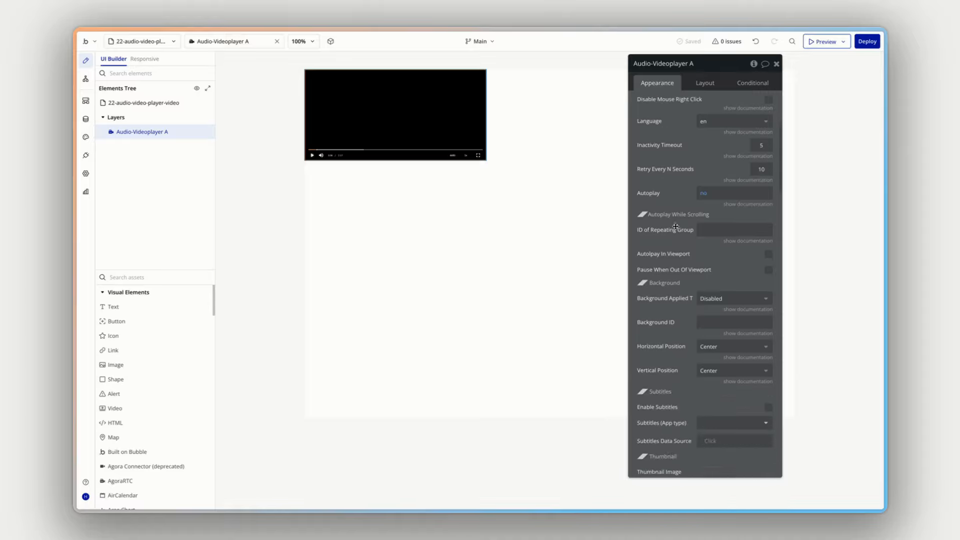
scroll(680, 226, "down", 7)
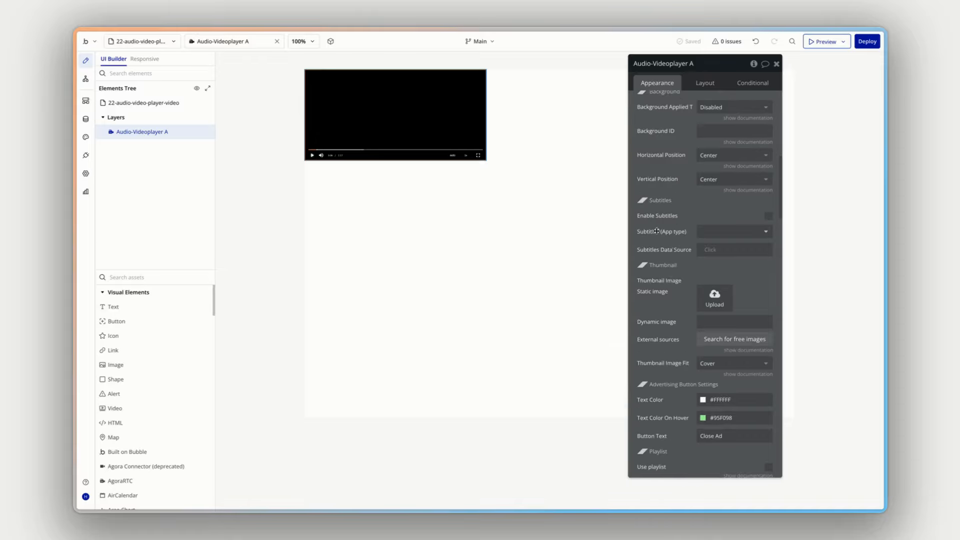
scroll(656, 231, "down", 2)
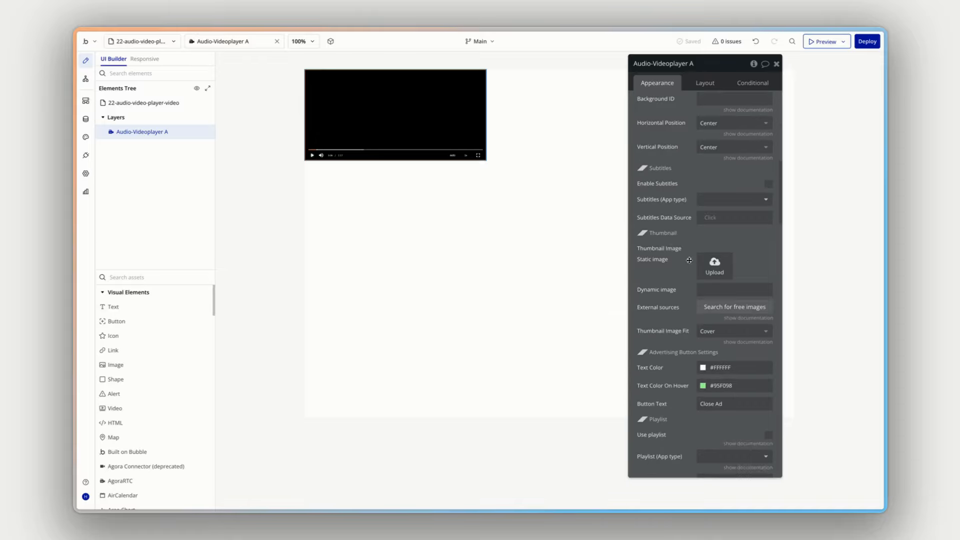
scroll(662, 241, "down", 8)
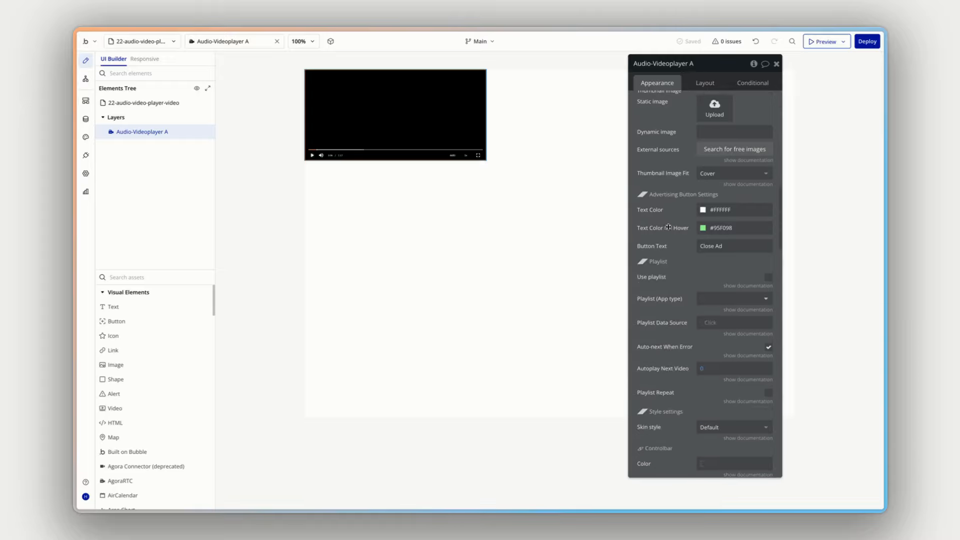
- Review the player's remaining appearance settings, including suggested videos, the download button, hotkeys, Wavesurfer and player background
scroll(675, 217, "down", 1)
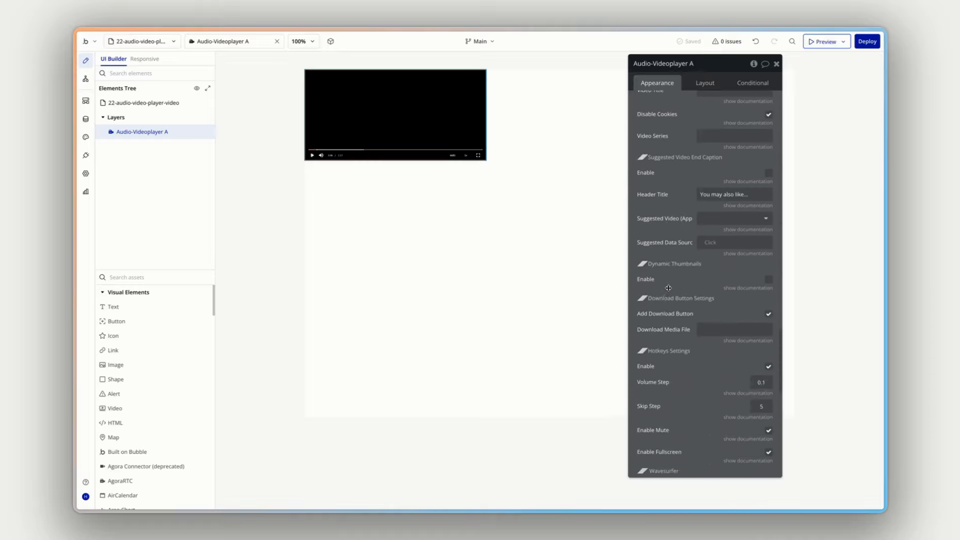
scroll(671, 285, "down", 3)
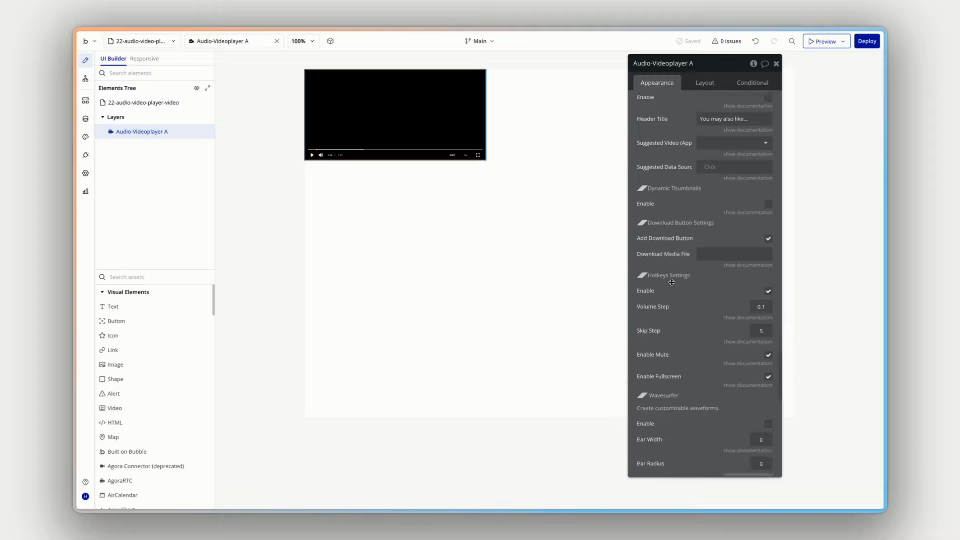
scroll(672, 283, "down", 8)
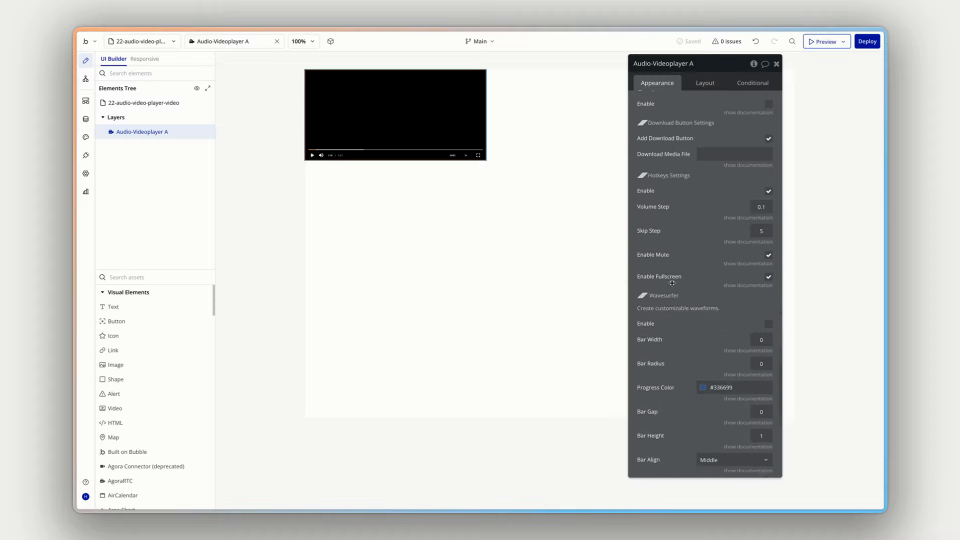
scroll(672, 283, "down", 4)
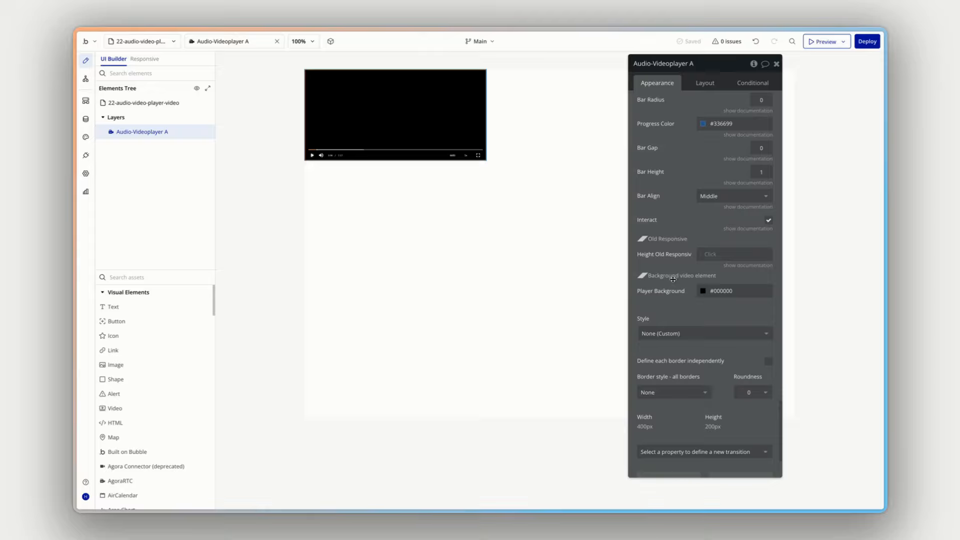
scroll(672, 277, "down", 20)
scroll(668, 215, "up", 2)
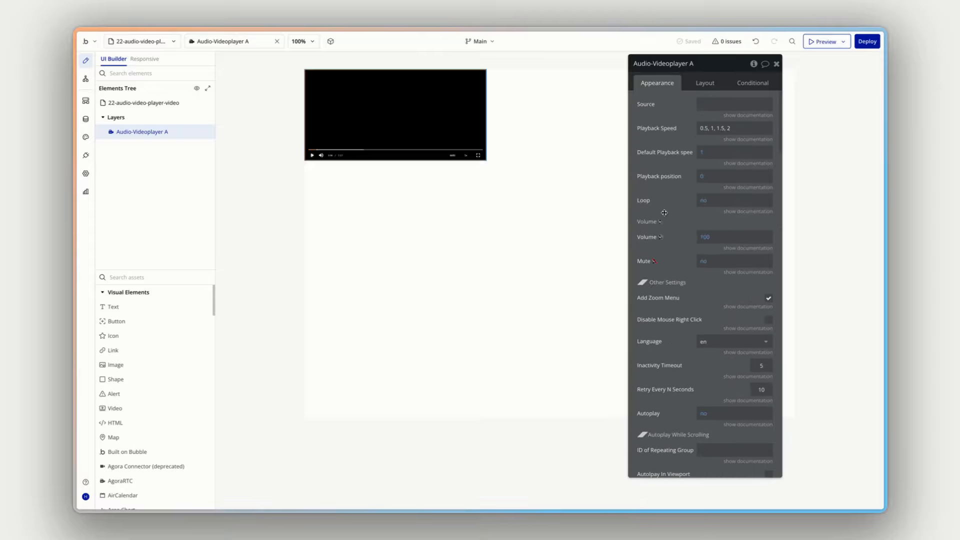
- Read the built-in documentation for the player's Loop and Add Zoom Menu settings
left_click(745, 211)
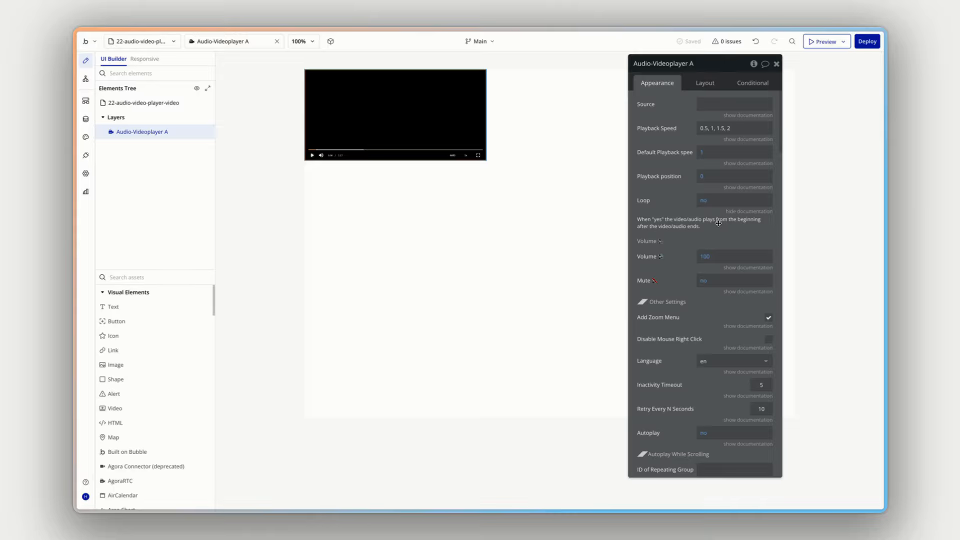
scroll(719, 223, "down", 2)
left_click(737, 275)
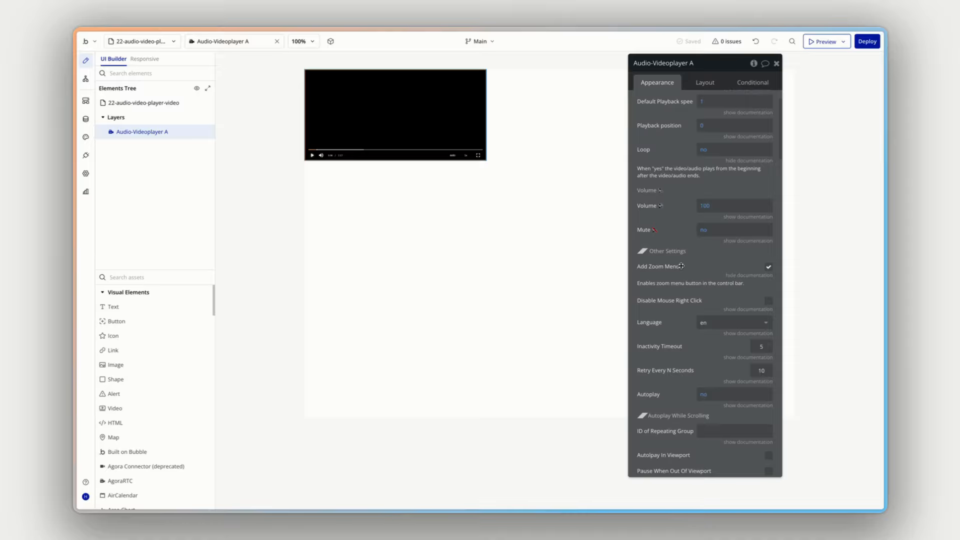
scroll(681, 267, "up", 2)
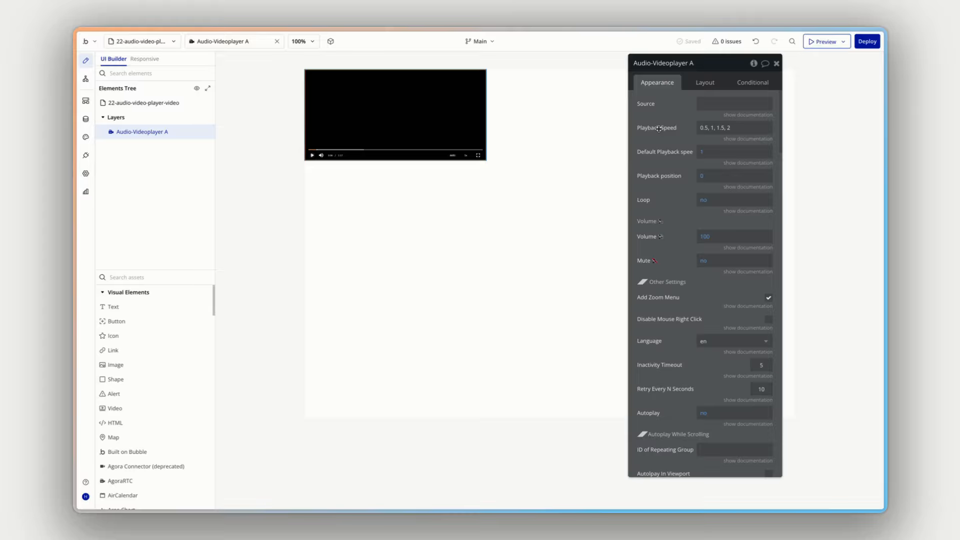
- Paste the URL of SampleVideo_1280x720_30mb.mp4 as the video player's source
left_click(710, 103)
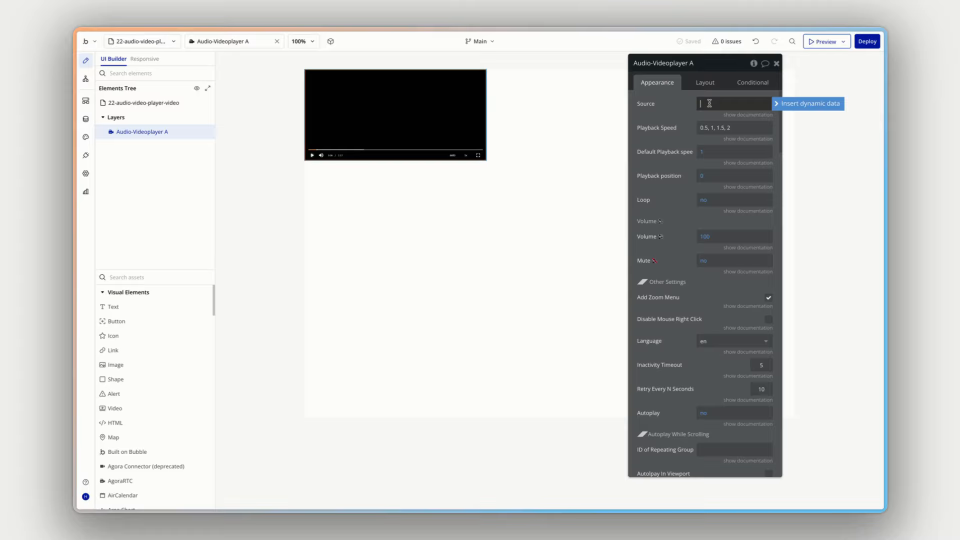
key("ctrl+v")
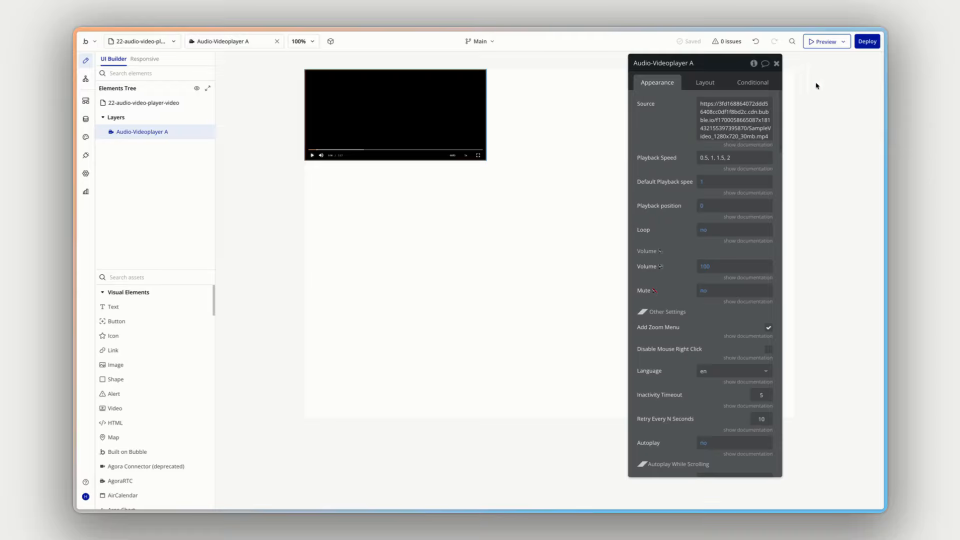
- Preview the page and test the sample video's playback and volume control
left_click(823, 44)
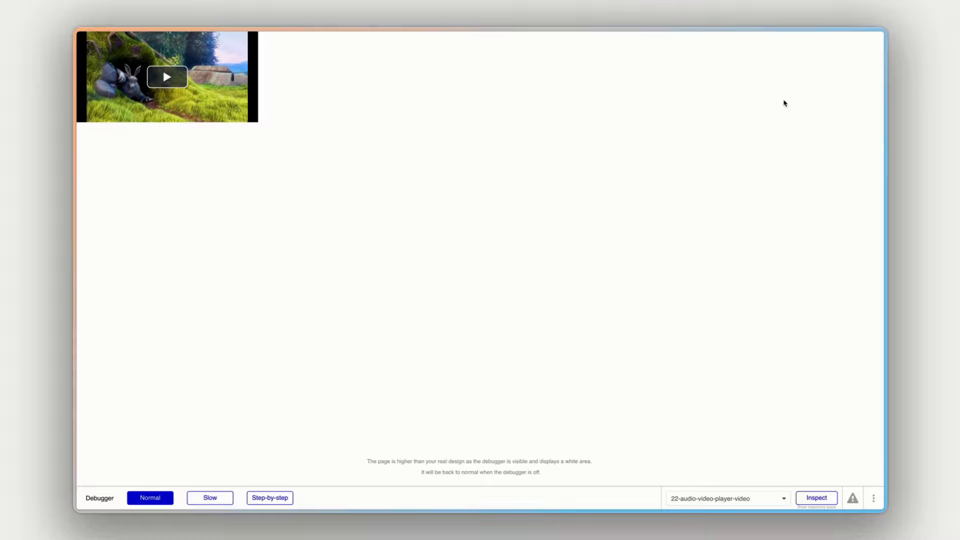
left_click(167, 76)
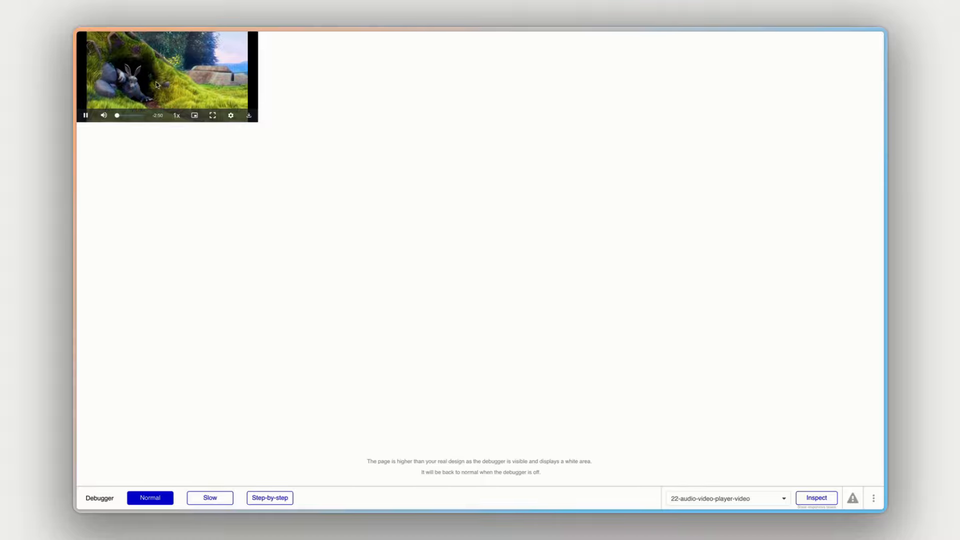
left_click(104, 116)
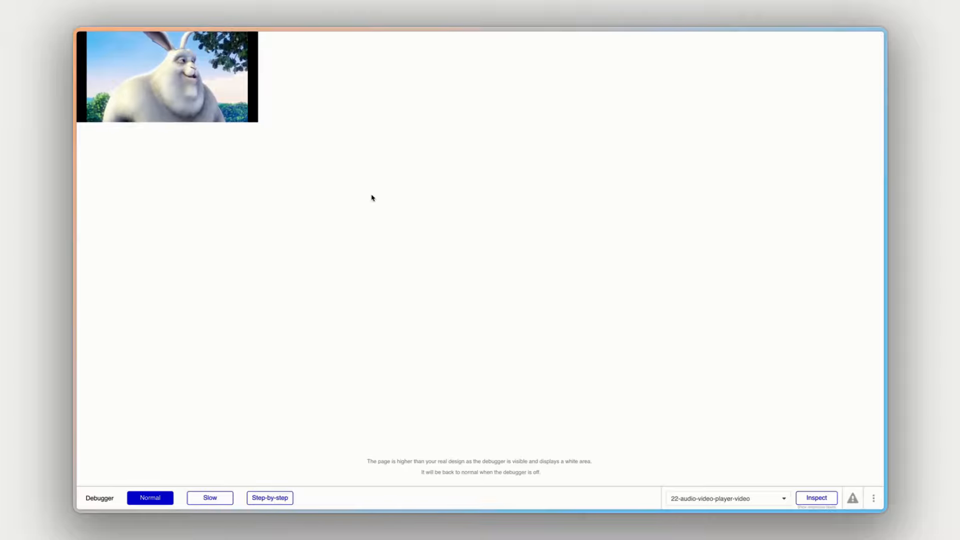
mouse_move(142, 107)
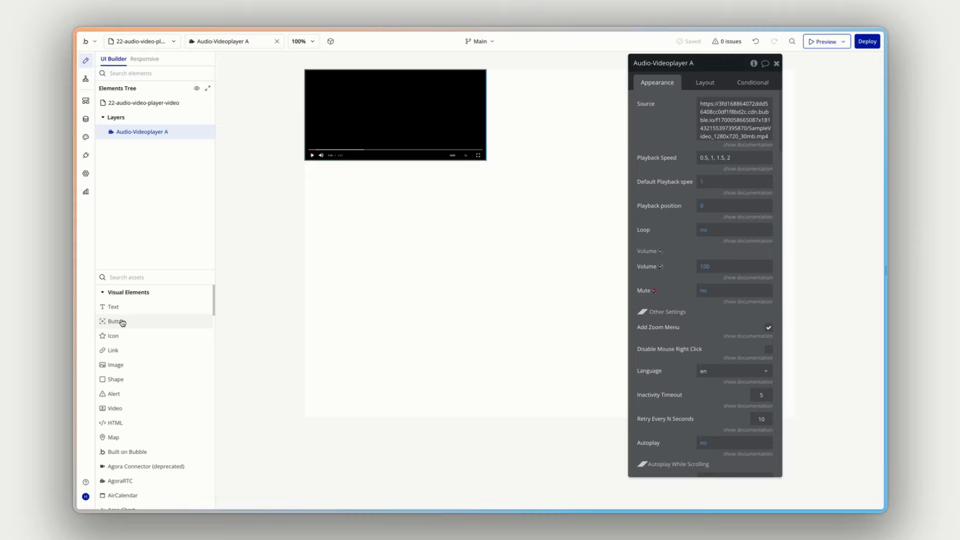
- Add a button directly below the video player and label it "Play"
left_click_drag(122, 322, 329, 193)
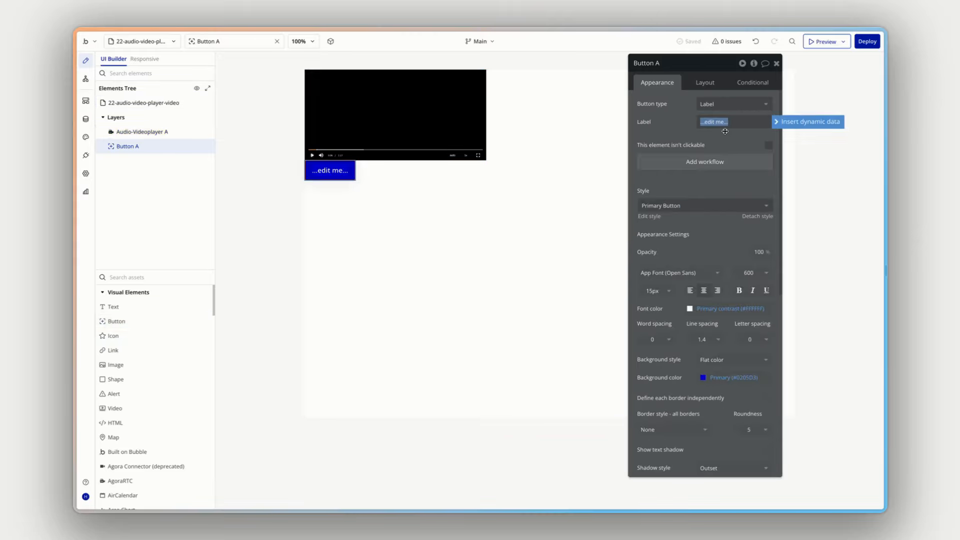
type("Play")
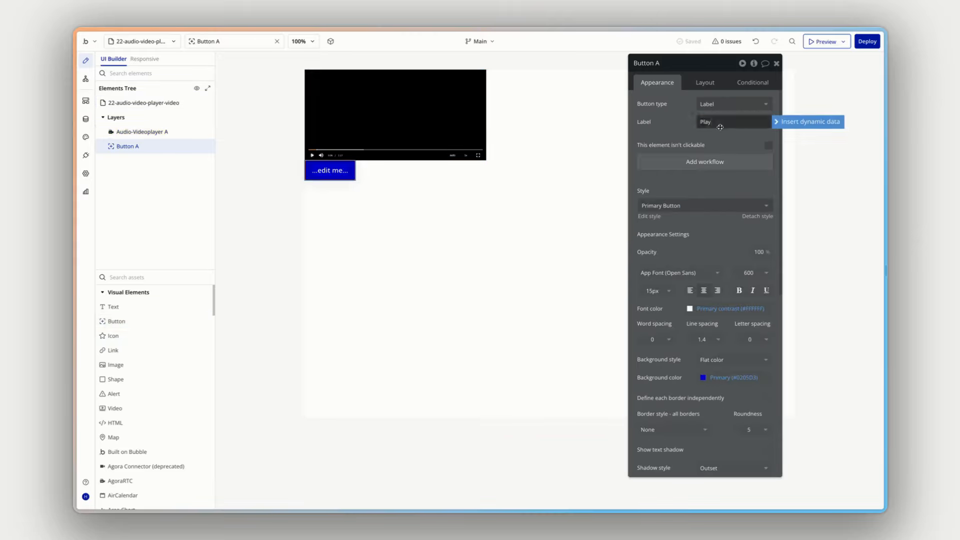
left_click(684, 125)
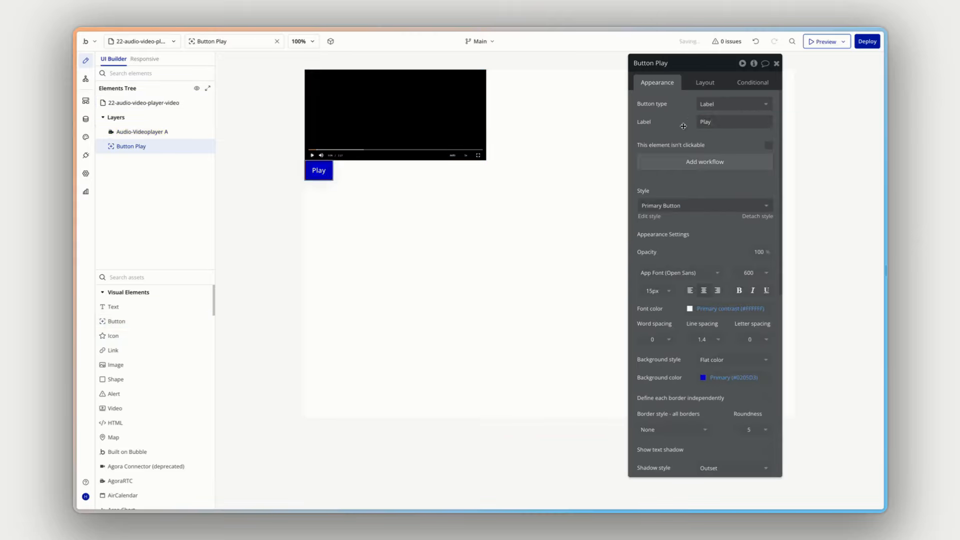
- Create a click workflow for the Play button and search the available actions for "play"
left_click(705, 161)
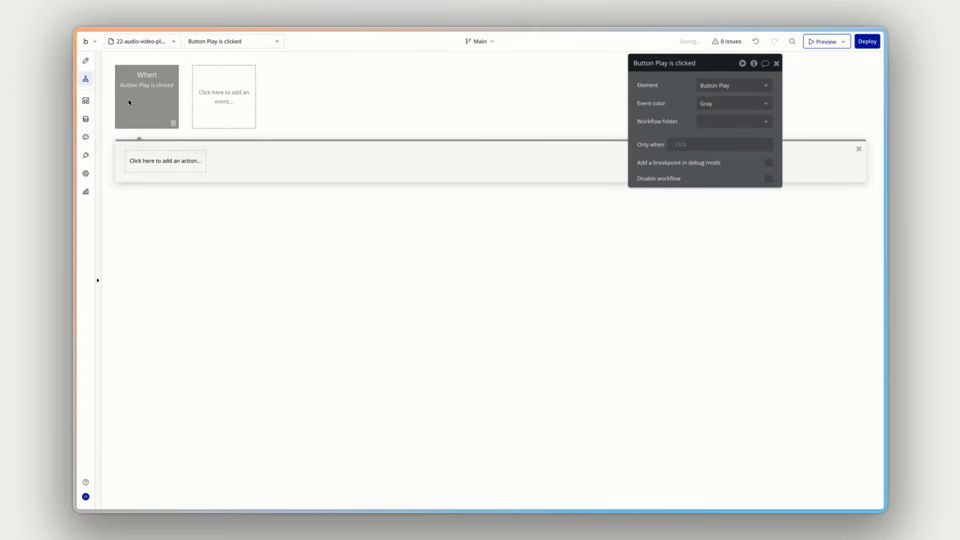
left_click(168, 161)
type("p")
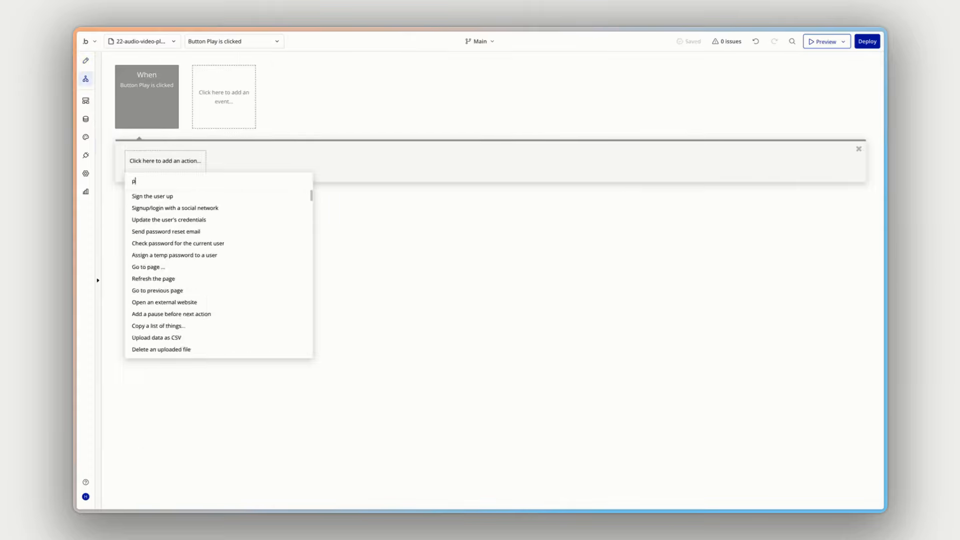
type("lay")
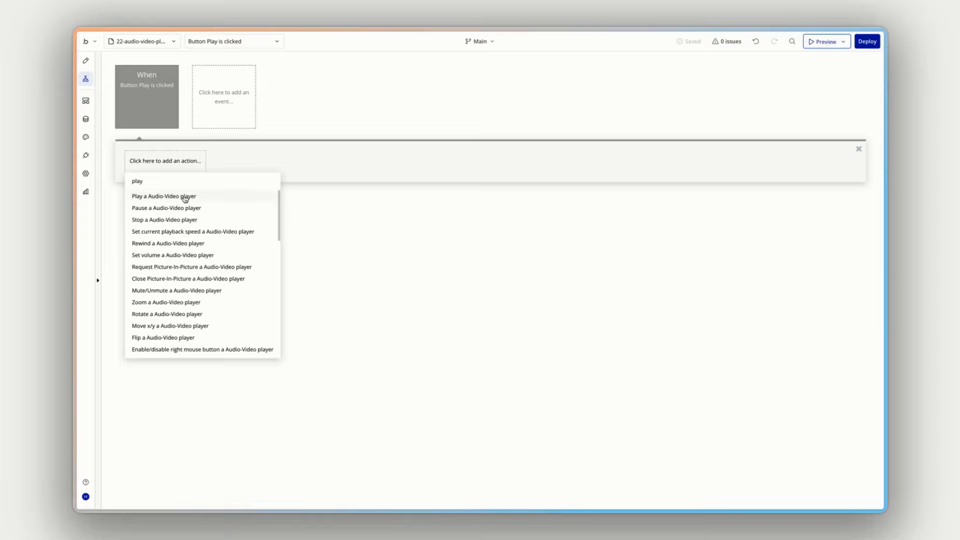
- Search the workflow actions for "audio" and look through the Audio-Video player actions
key("ctrl+a")
type("audi")
scroll(217, 293, "down", 3)
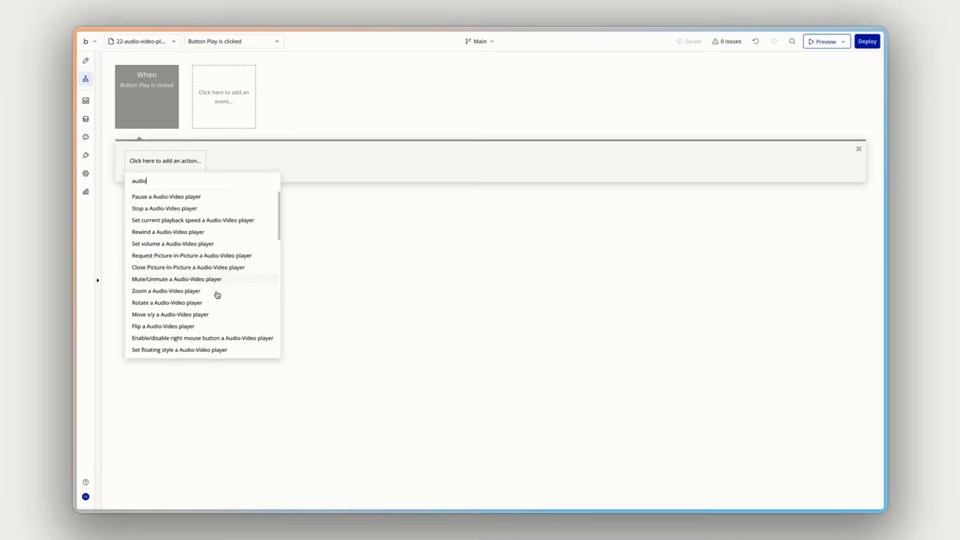
scroll(217, 295, "down", 12)
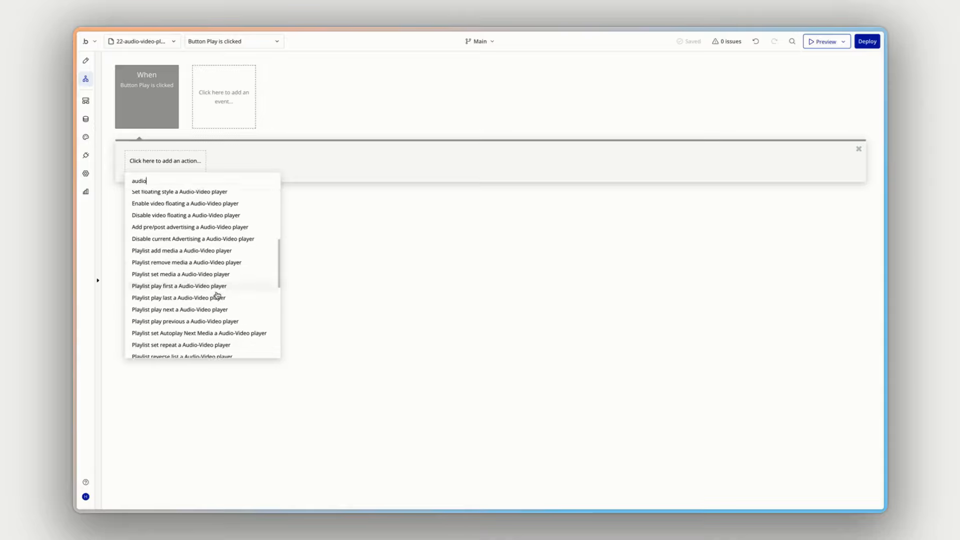
scroll(216, 295, "up", 2)
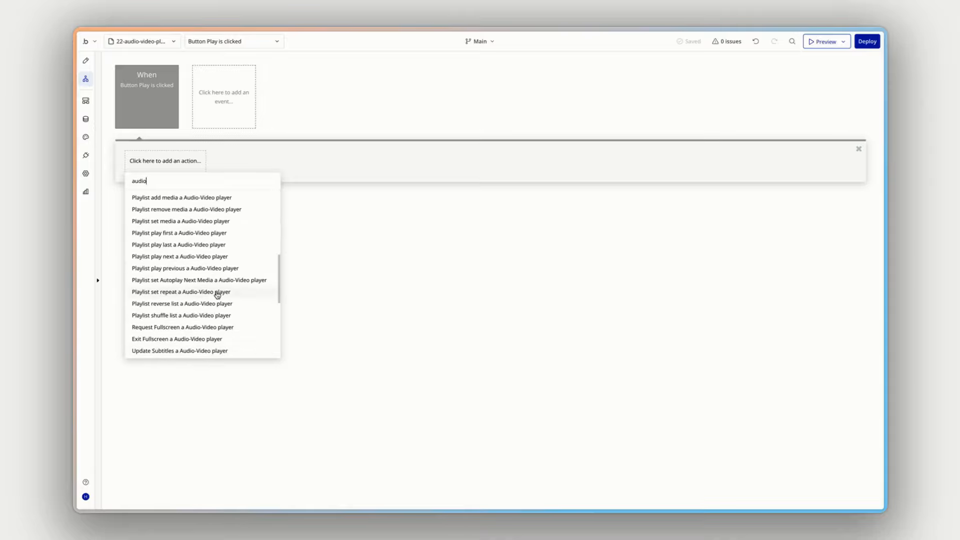
scroll(216, 294, "down", 8)
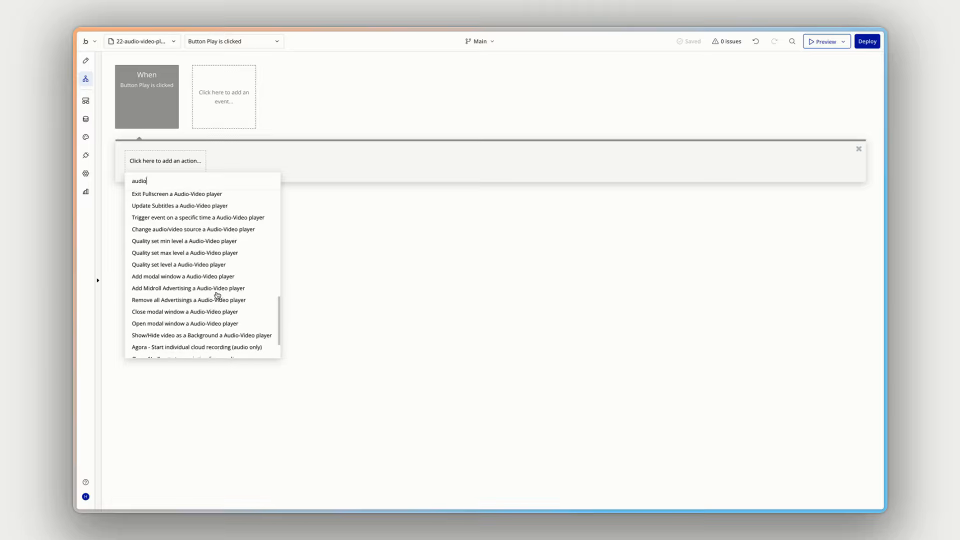
scroll(217, 294, "down", 3)
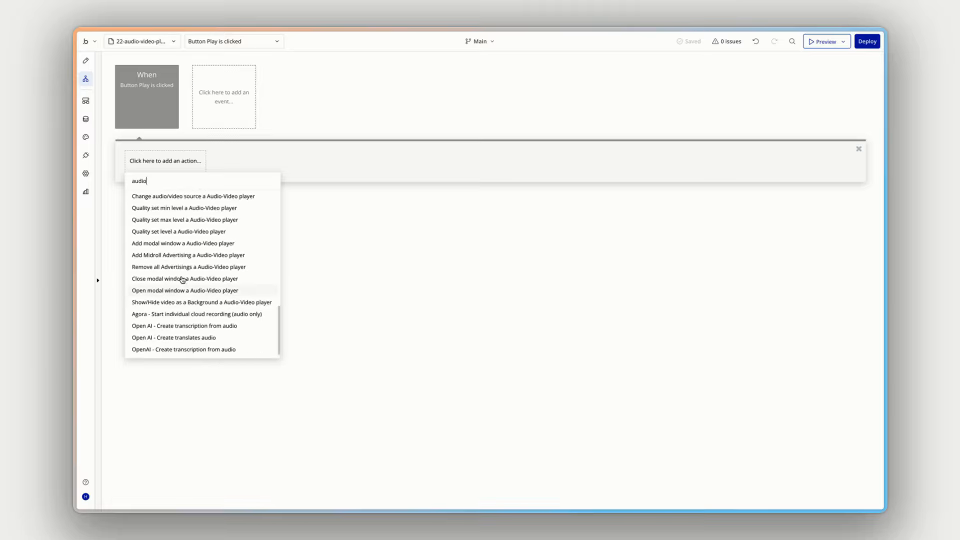
- Search the workflow actions for "play" and add the Play a Audio-Video player action to the Play button's workflow
scroll(183, 279, "up", 3)
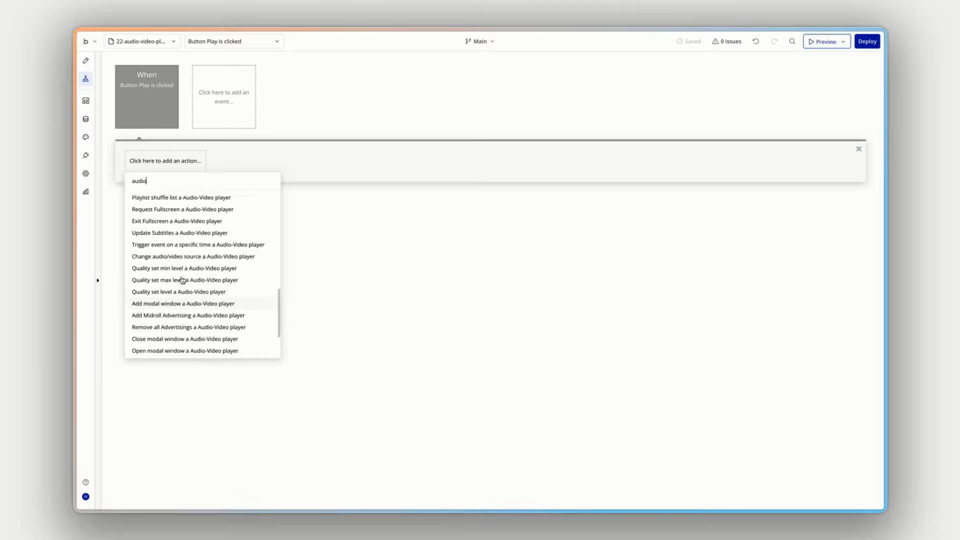
scroll(182, 279, "up", 1)
scroll(214, 279, "up", 5)
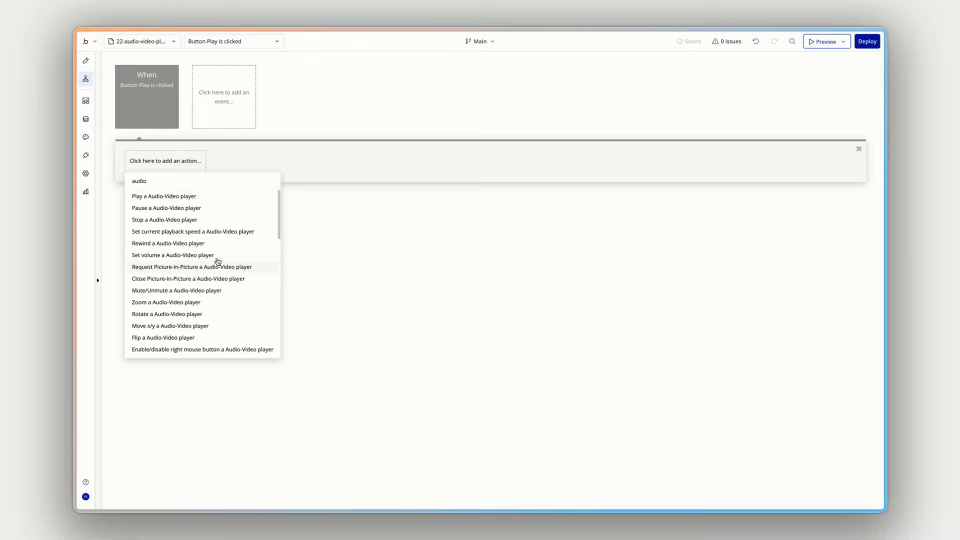
key("ctrl+a")
type("play")
left_click(194, 198)
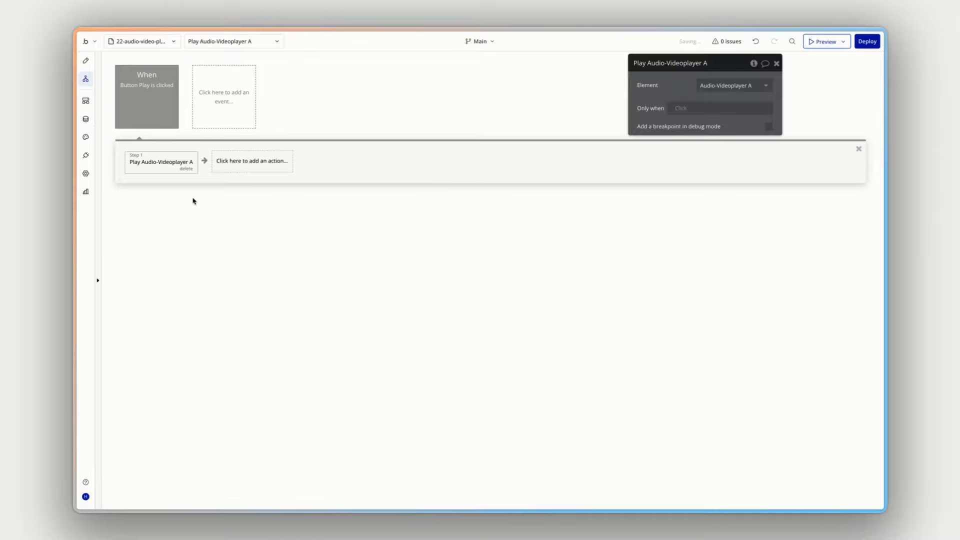
- Return to the page design, duplicate the Play button and label the copy "Pause"
left_click(86, 61)
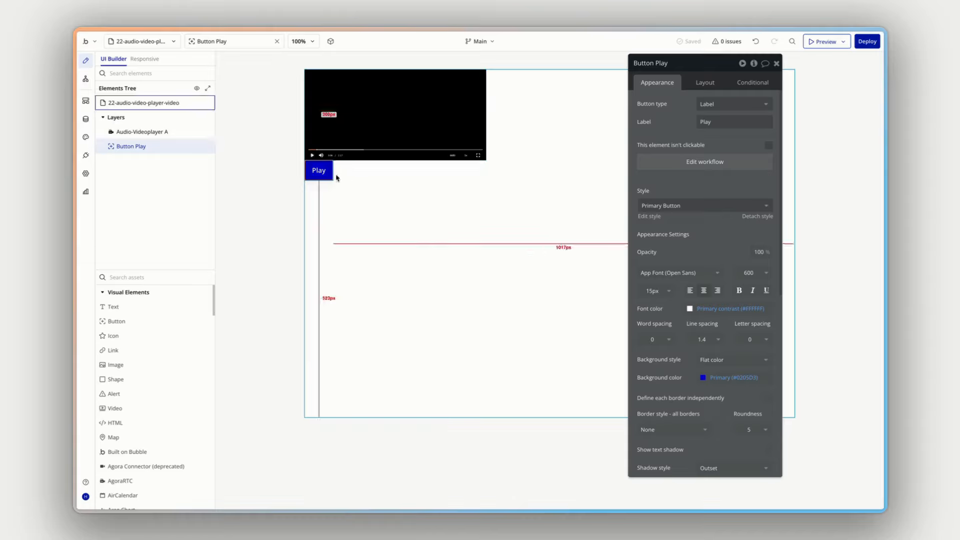
key("ctrl+c")
key("ctrl+v")
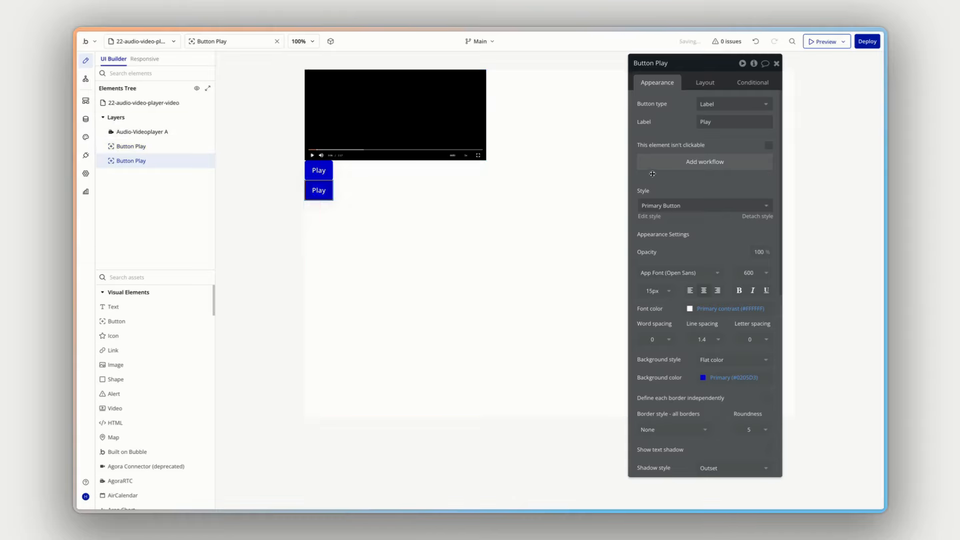
left_click(726, 122)
type("P")
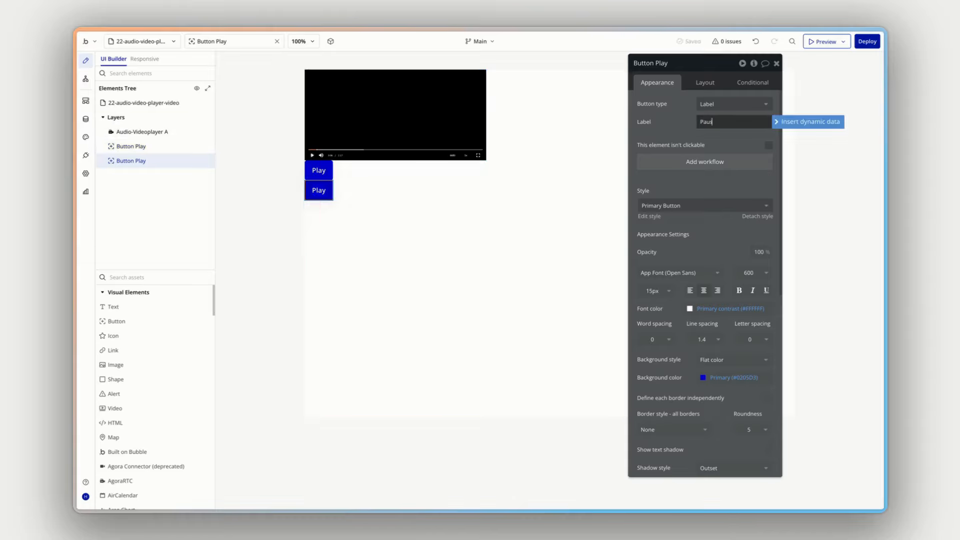
- Group the Play and Pause buttons in a row container and apply gap spacing between its elements
left_click(126, 149, "shift")
right_click(210, 152)
mouse_move(260, 213)
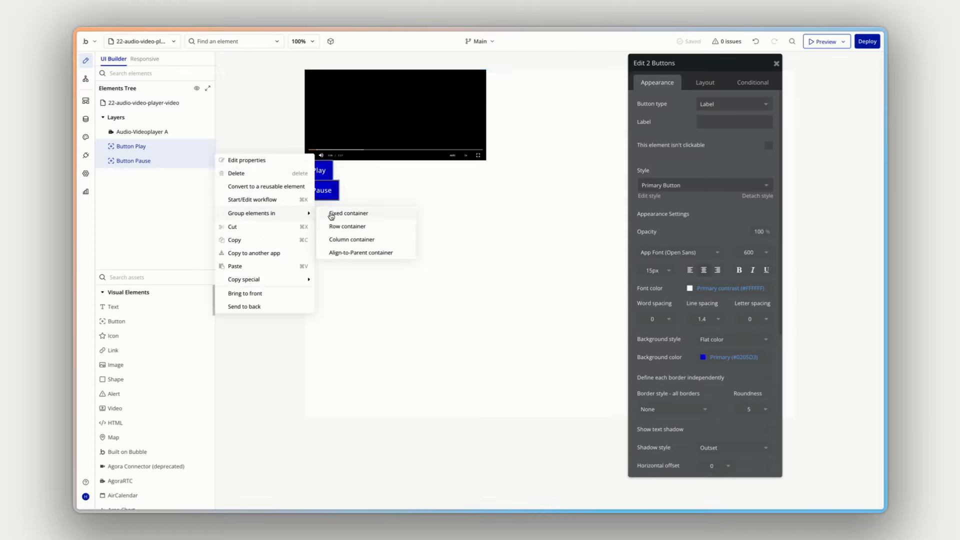
left_click(336, 212)
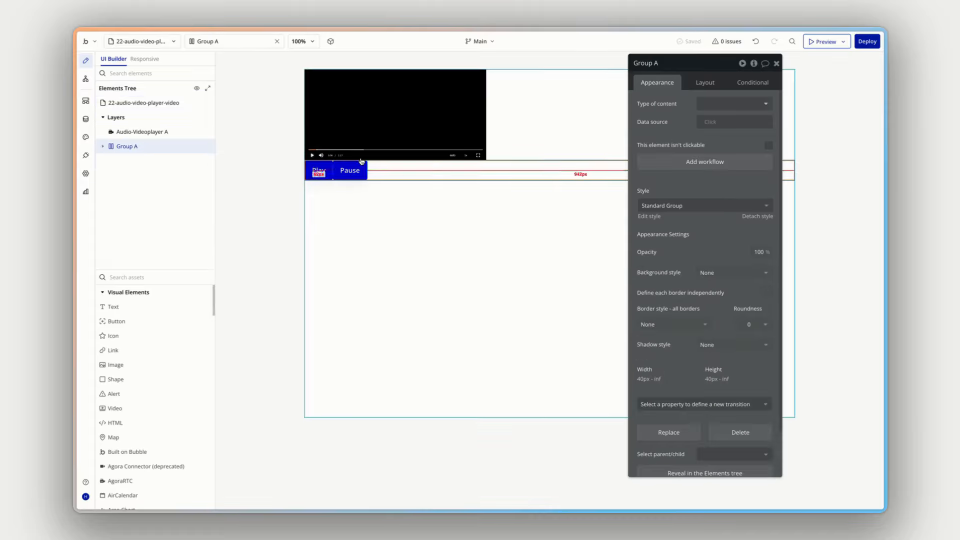
left_click(705, 83)
left_click(770, 141)
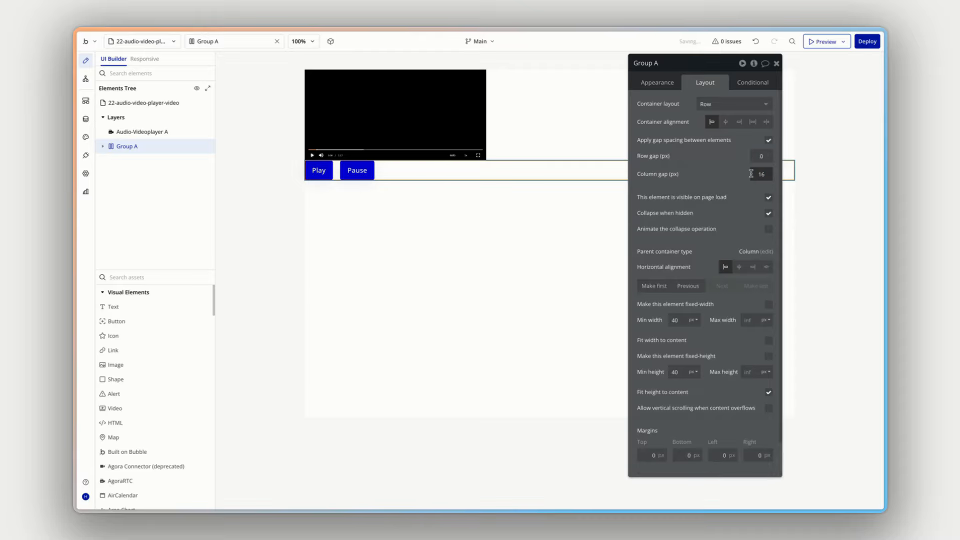
left_click(357, 170)
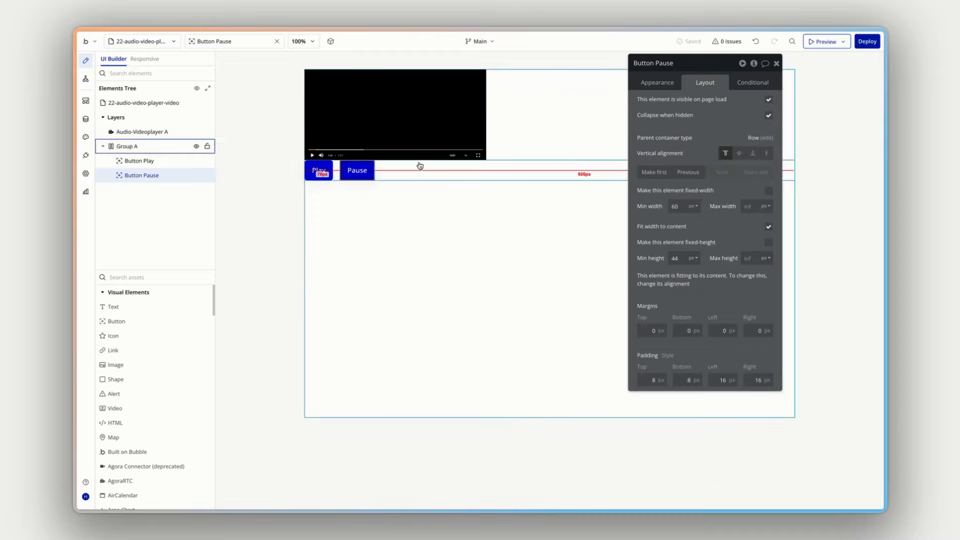
- Open the Play button's workflow and select Audio-Videoplayer A as the element of its play action
left_click(322, 170)
left_click(658, 83)
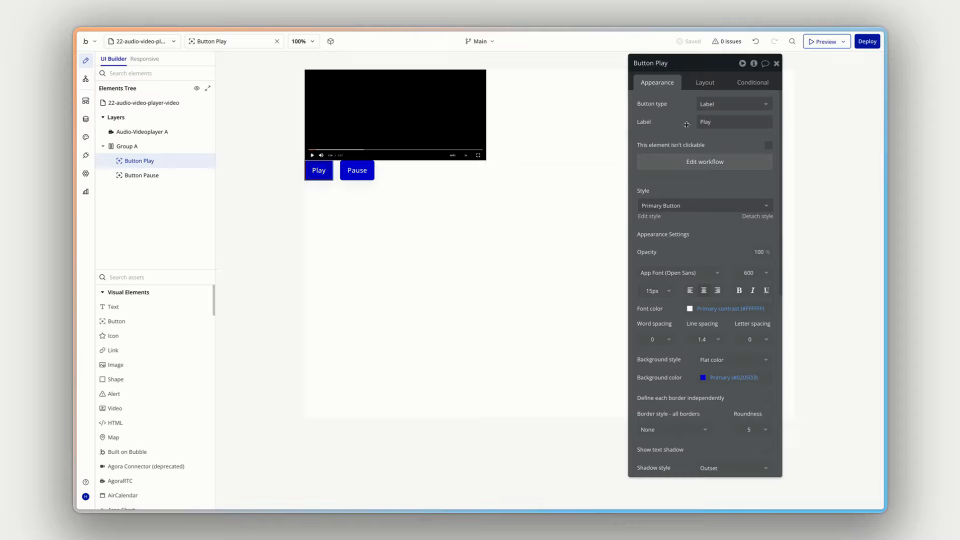
left_click(691, 162)
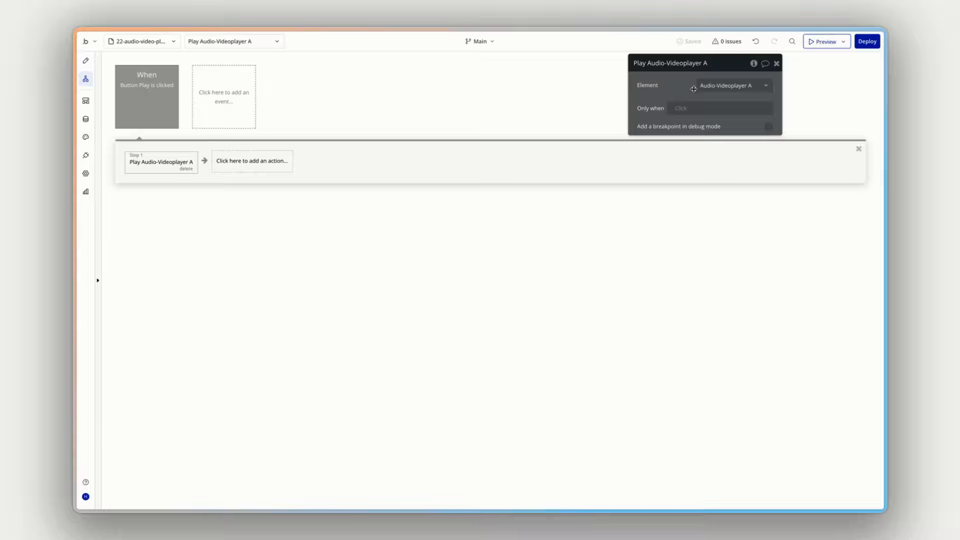
left_click(772, 84)
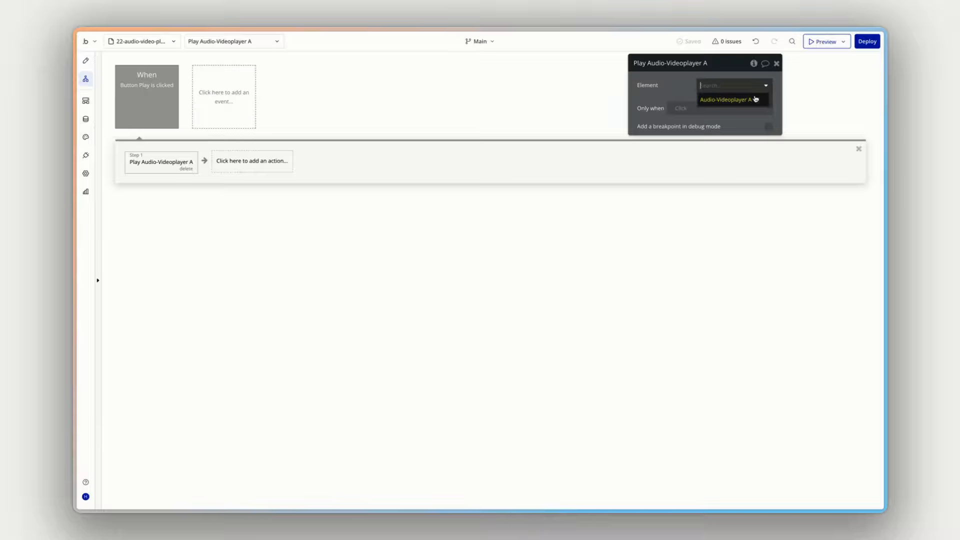
left_click(718, 100)
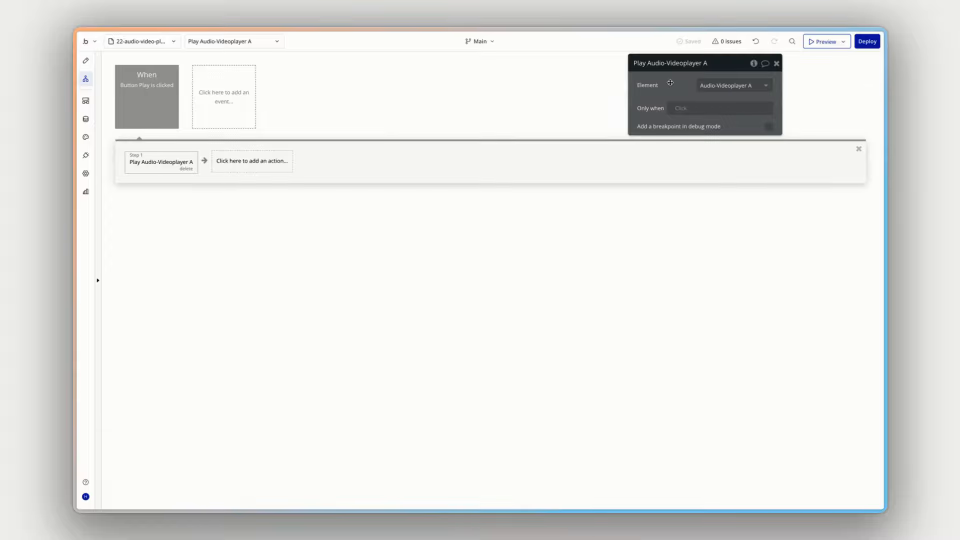
- Create a click workflow for the Pause button with the Pause a Audio-Video player action targeting Audio-Videoplayer A
left_click(85, 60)
left_click(363, 174)
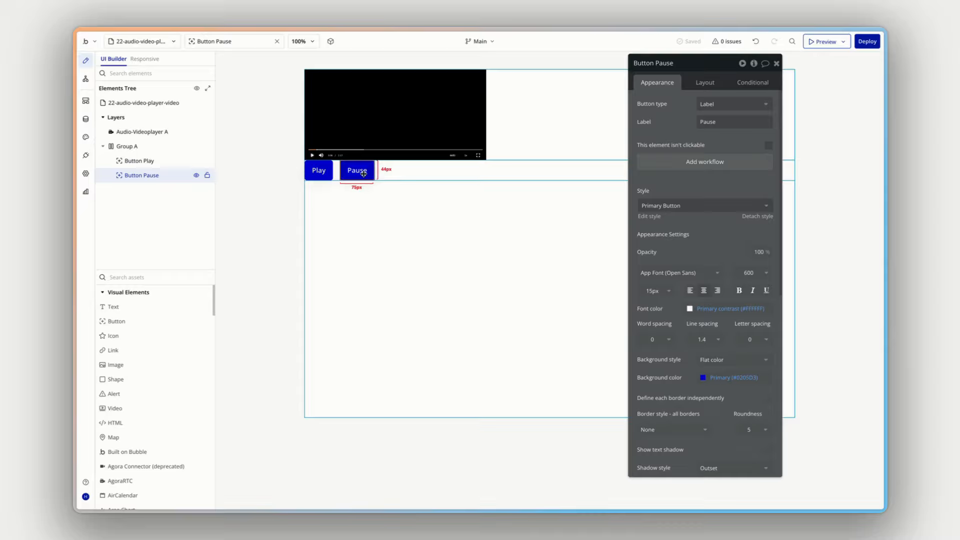
left_click(704, 162)
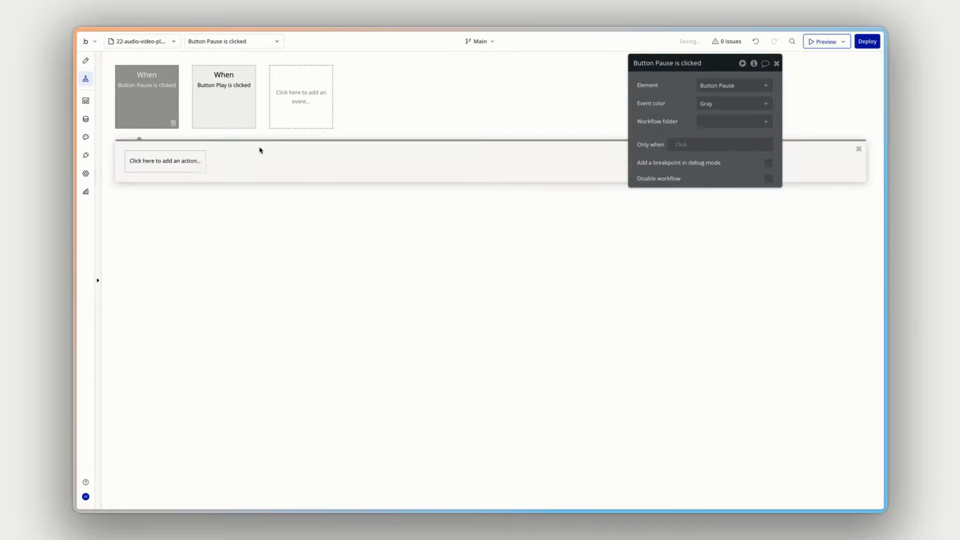
left_click(184, 162)
type("paus")
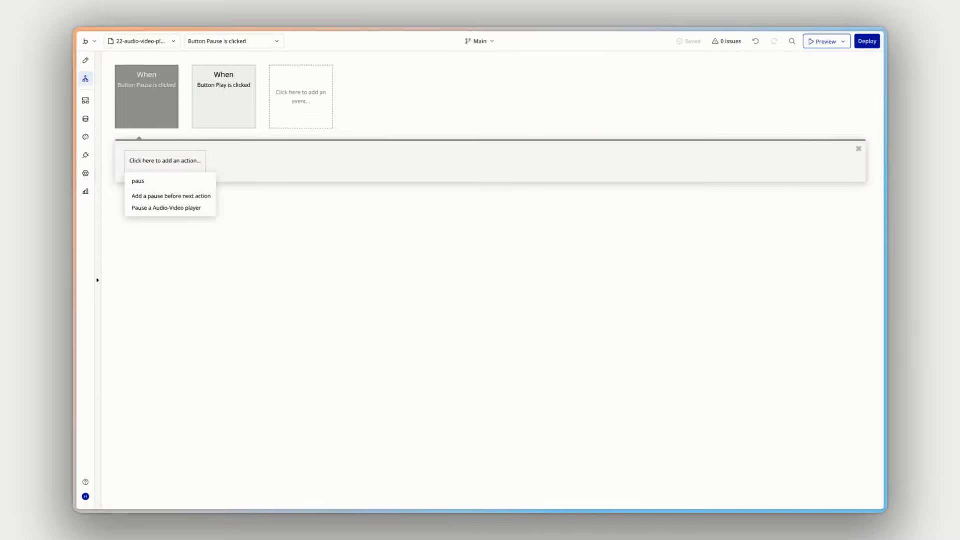
left_click(178, 207)
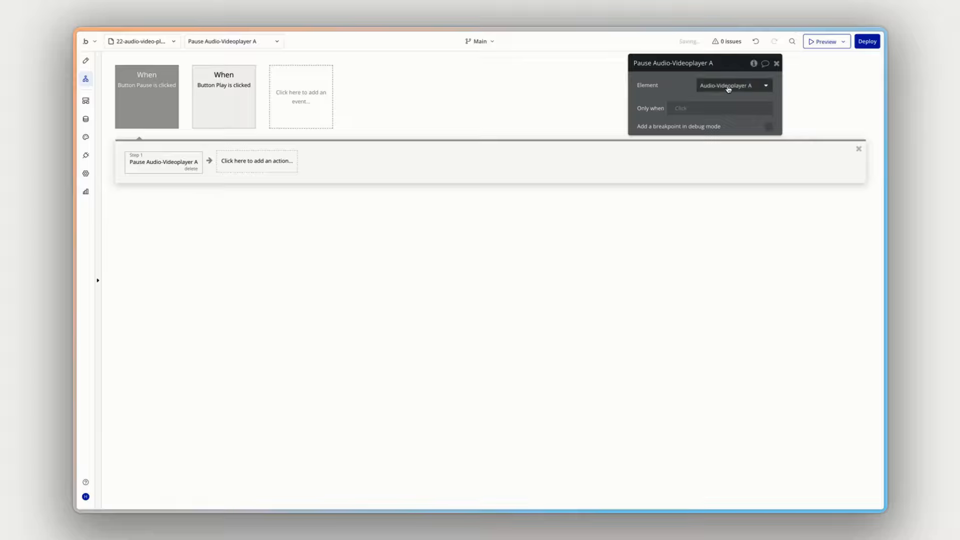
left_click(712, 89)
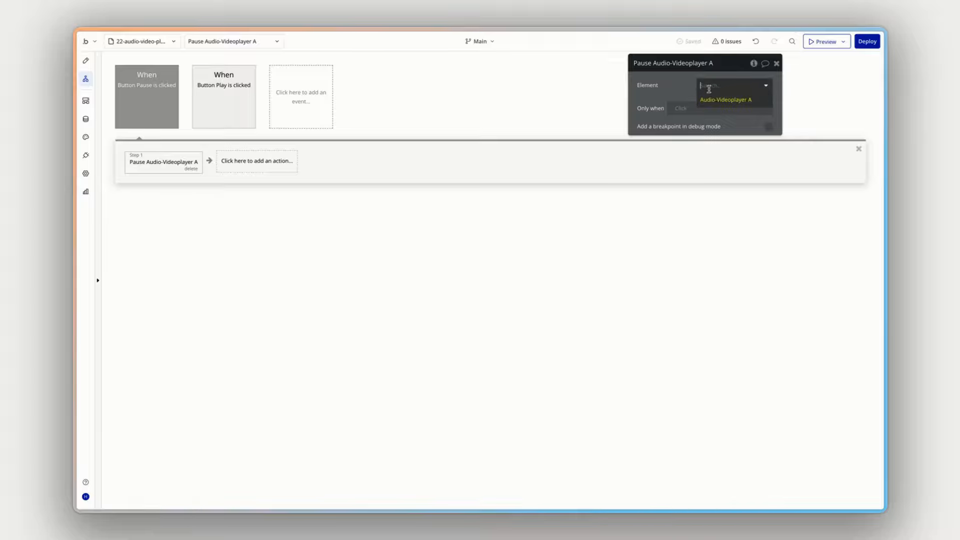
left_click(713, 100)
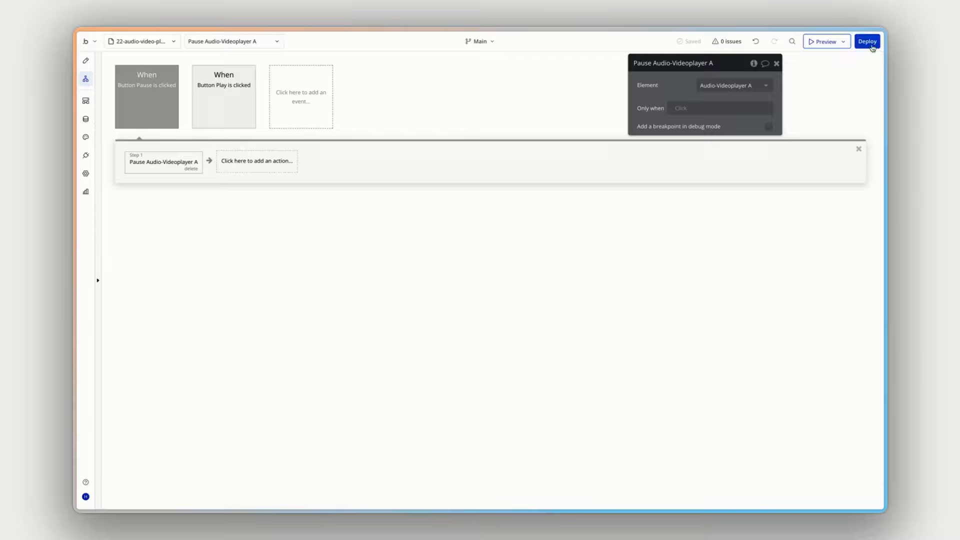
- Preview the page, test the Play and Pause buttons with the video muted, and return to the editor
left_click(820, 41)
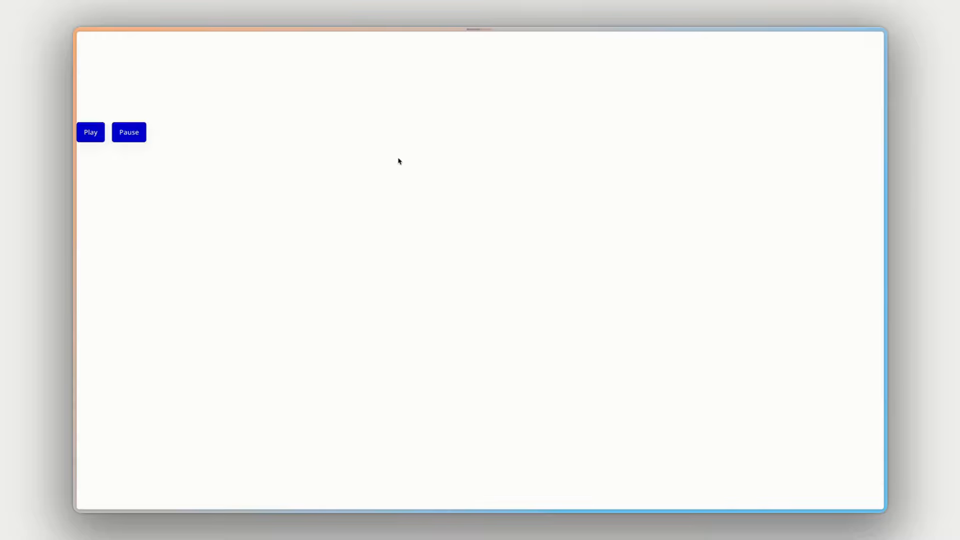
left_click(95, 131)
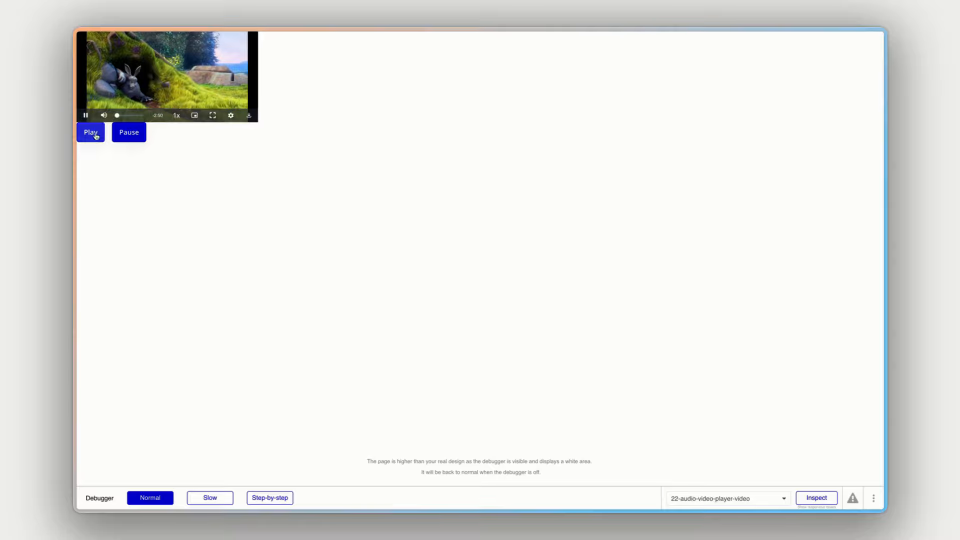
left_click(105, 116)
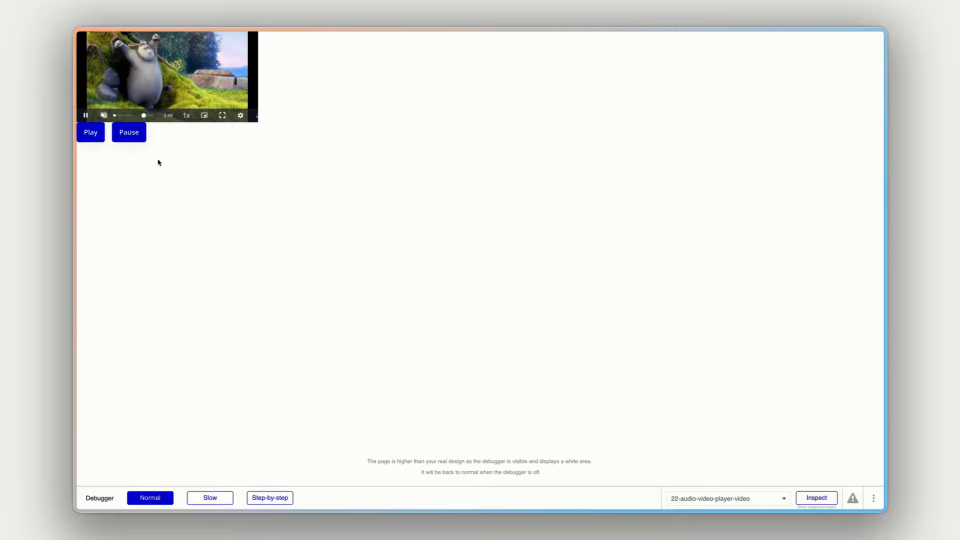
left_click(134, 139)
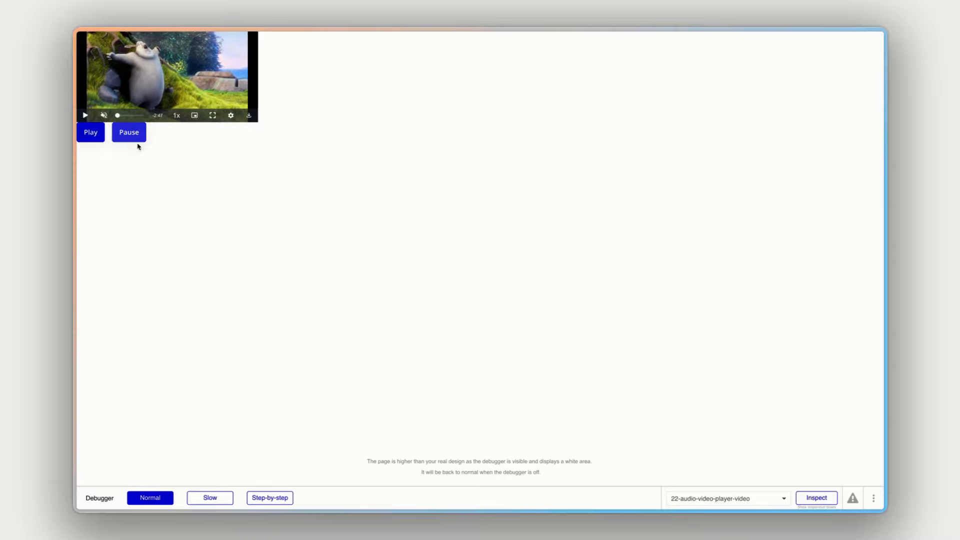
left_click(93, 137)
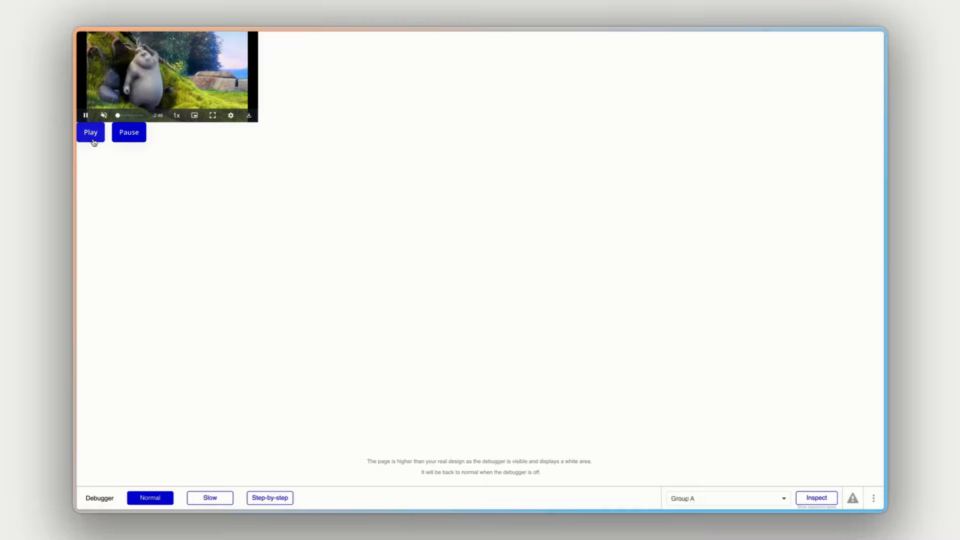
left_click(138, 141)
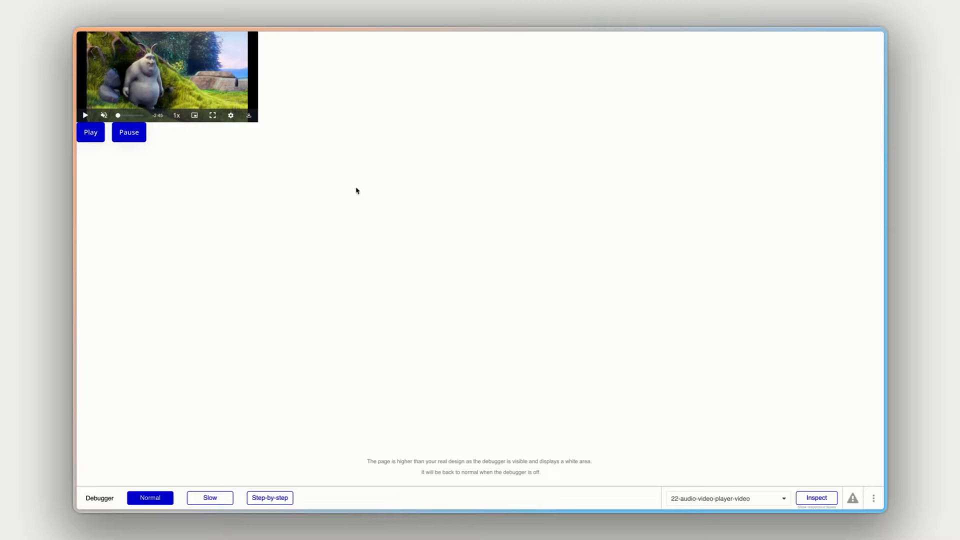
key("ctrl+shift+Tab")
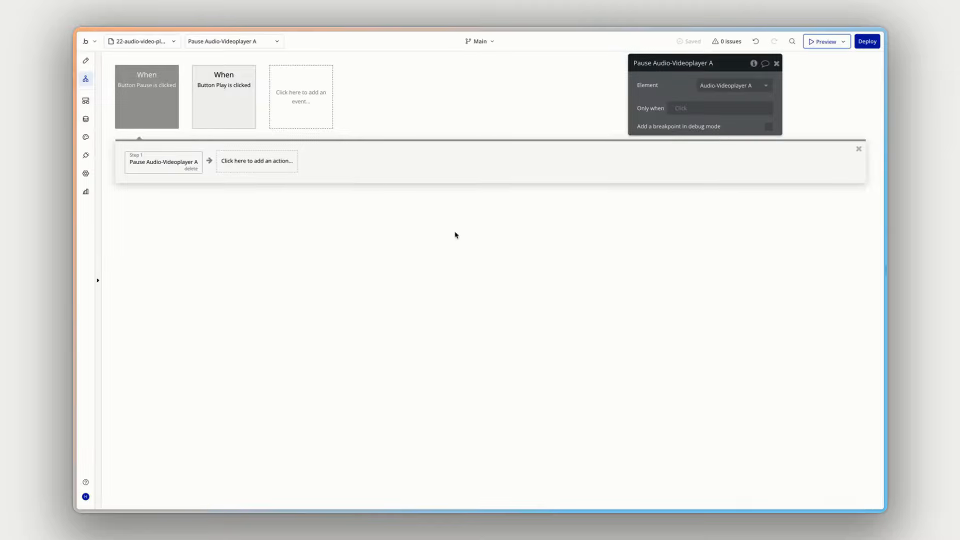
- Duplicate the Pause button within its row group and label the copy "Rewind"
left_click(85, 60)
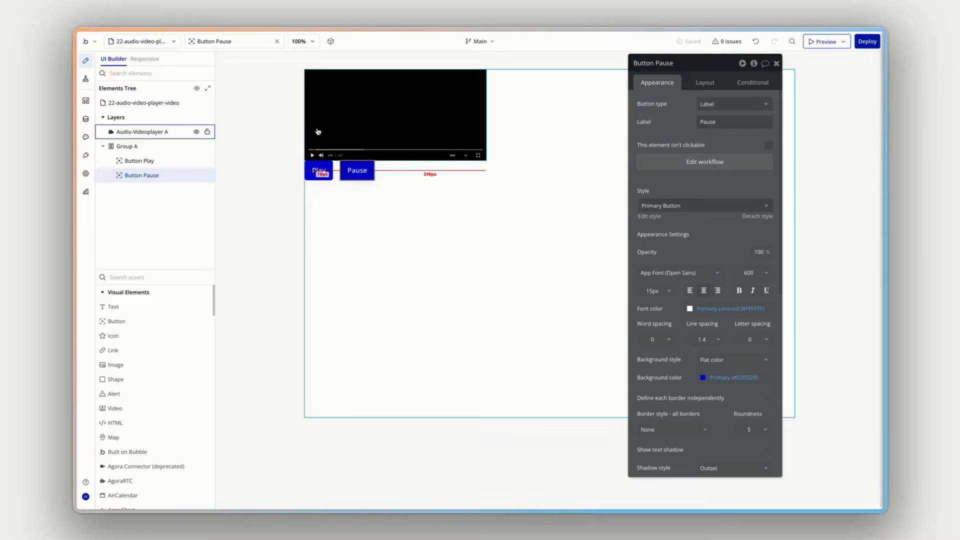
left_click(389, 170)
double_click(715, 121)
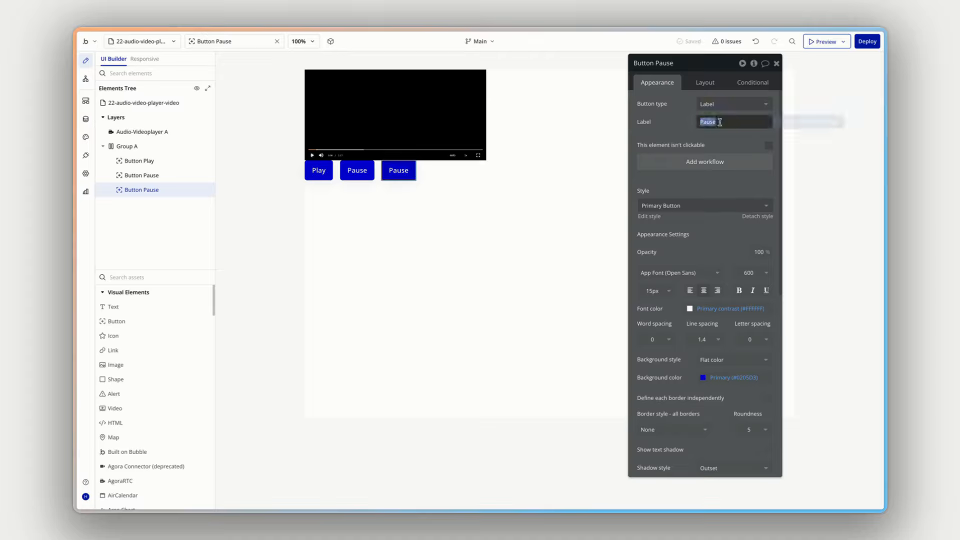
type("Rewind")
left_click(666, 125)
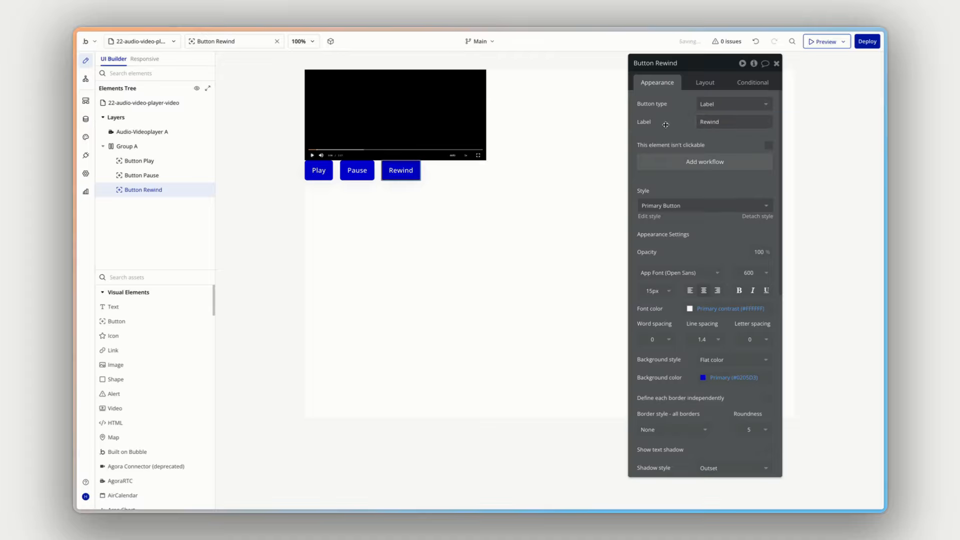
- Create a click workflow for the Rewind button and add the Rewind a Audio-Video player action
left_click(688, 164)
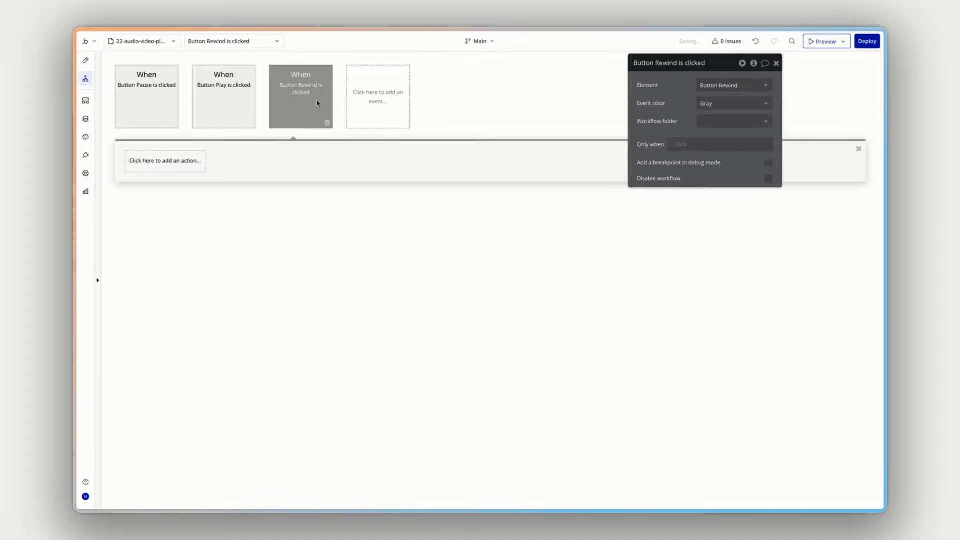
left_click(170, 159)
type("rew")
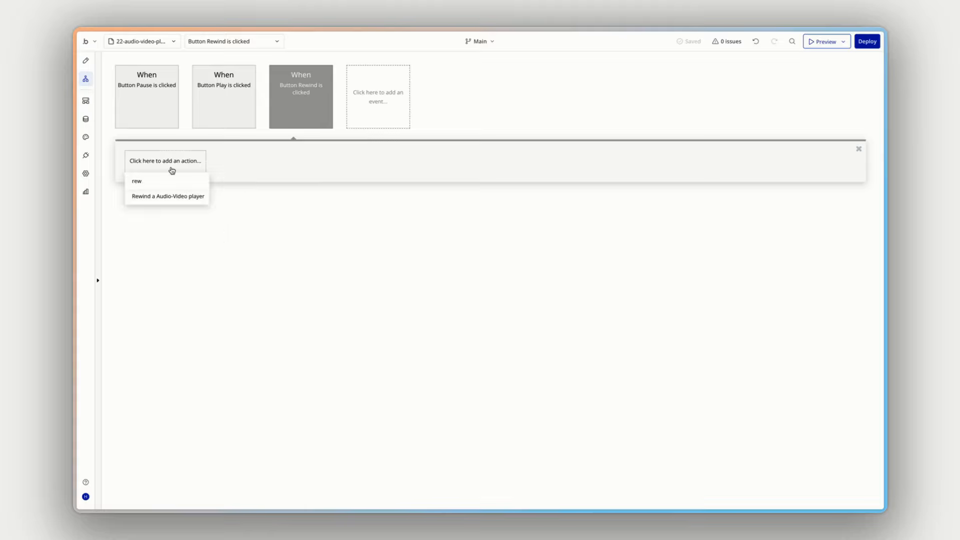
left_click(169, 196)
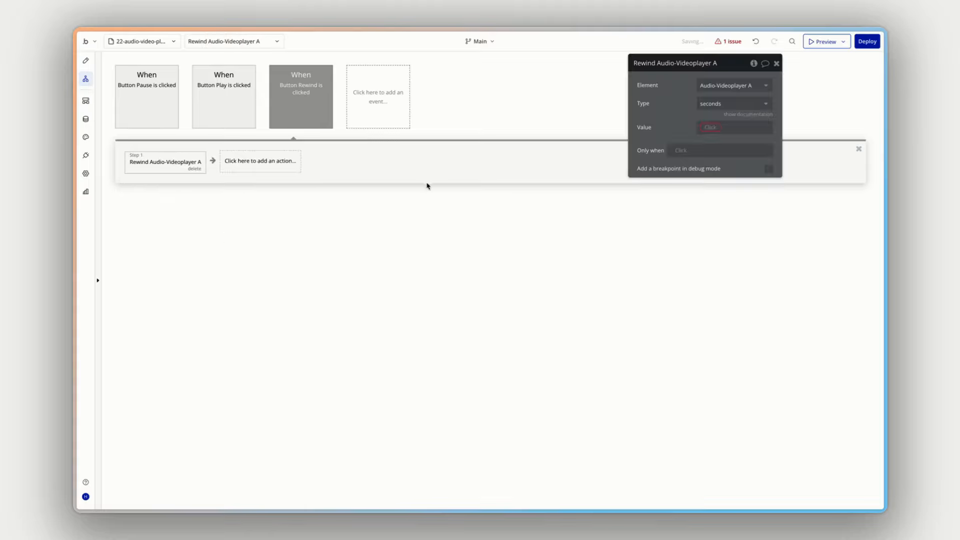
- Set the Rewind action's type to % and its value to 0
left_click(731, 106)
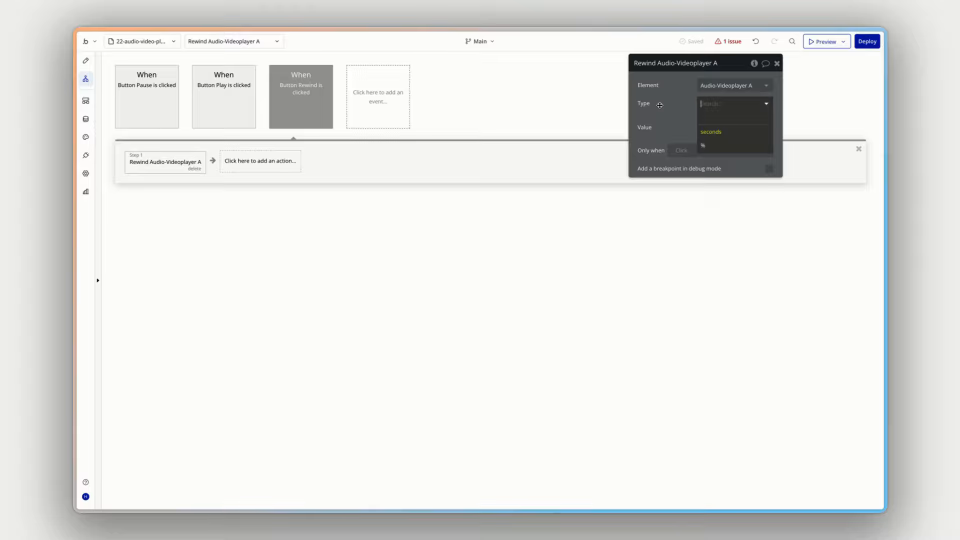
left_click(704, 146)
left_click(711, 127)
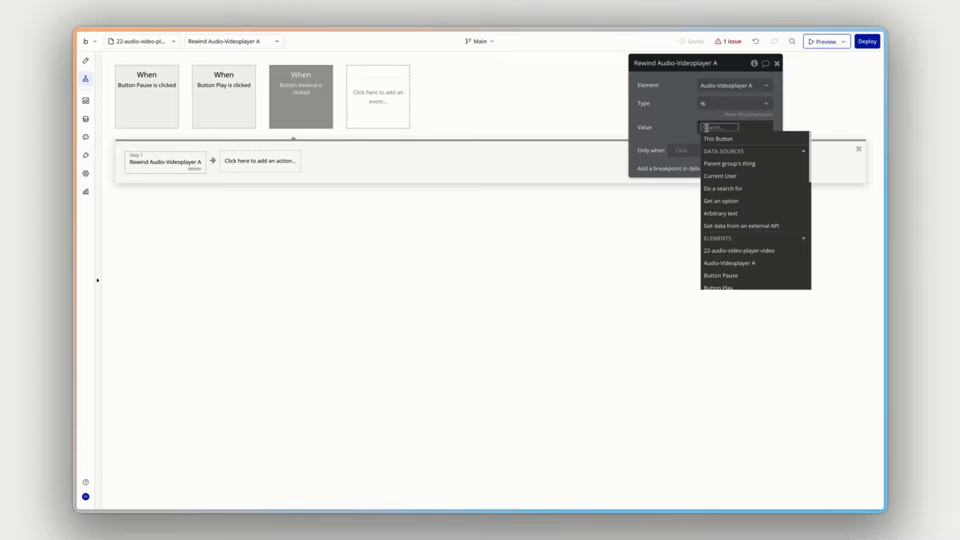
type("0")
left_click(678, 120)
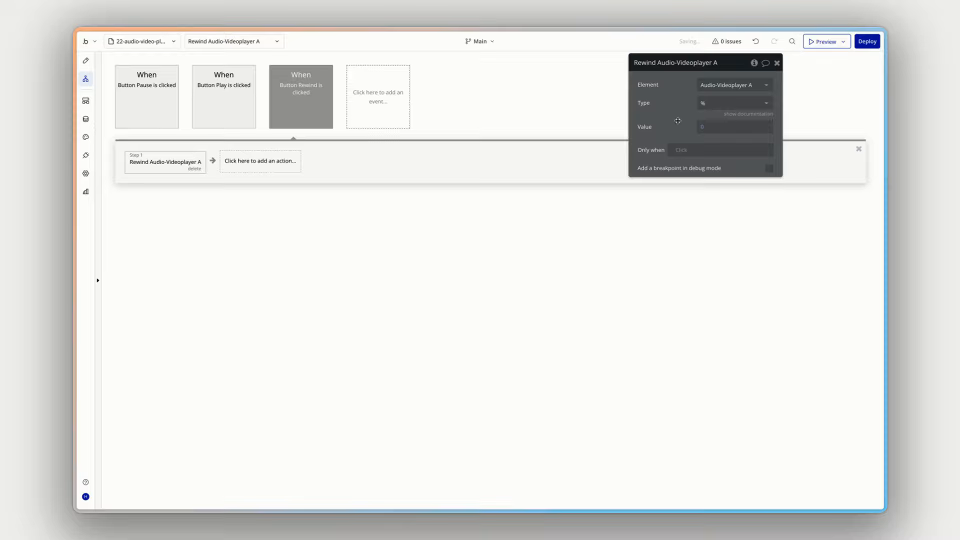
- Preview the page and test the Play, Pause and Rewind buttons on the video
left_click(816, 41)
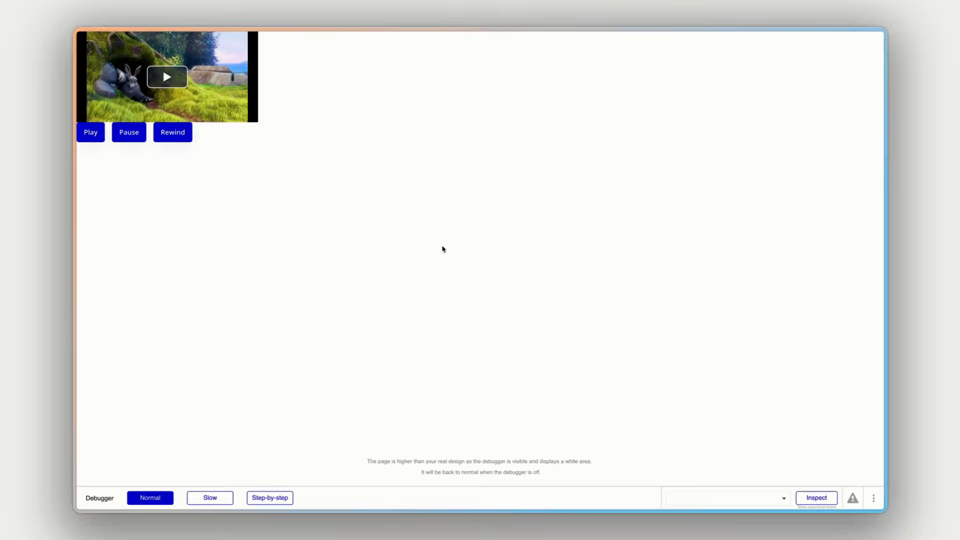
left_click(94, 139)
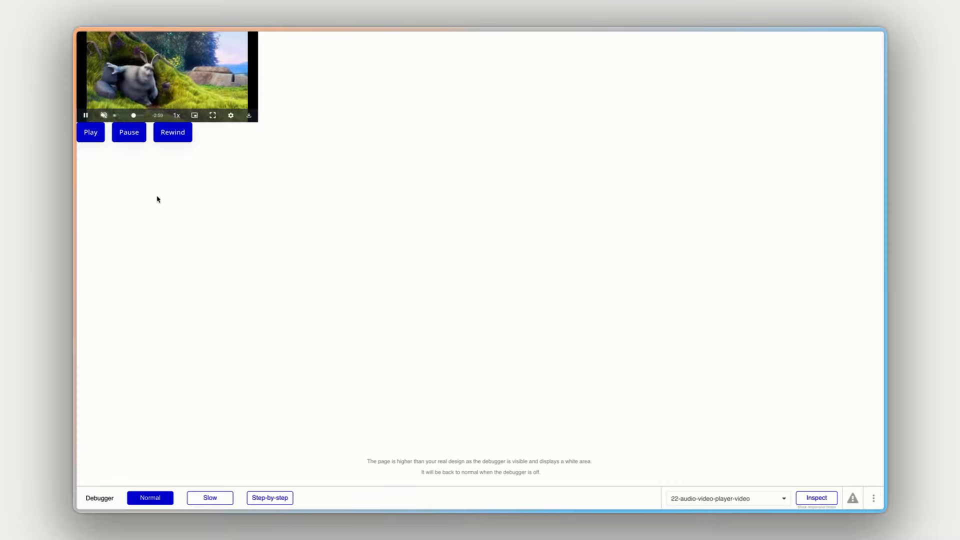
left_click(130, 132)
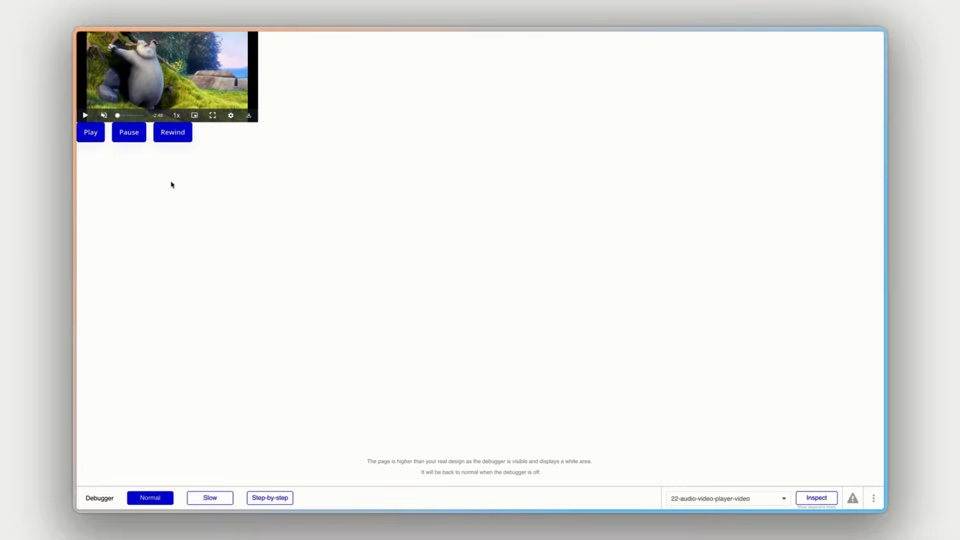
left_click(174, 134)
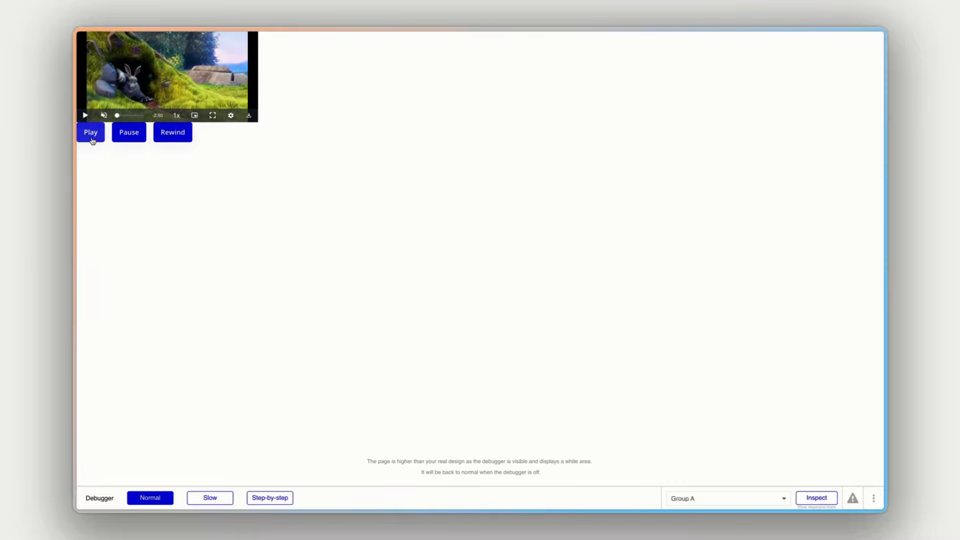
left_click(90, 134)
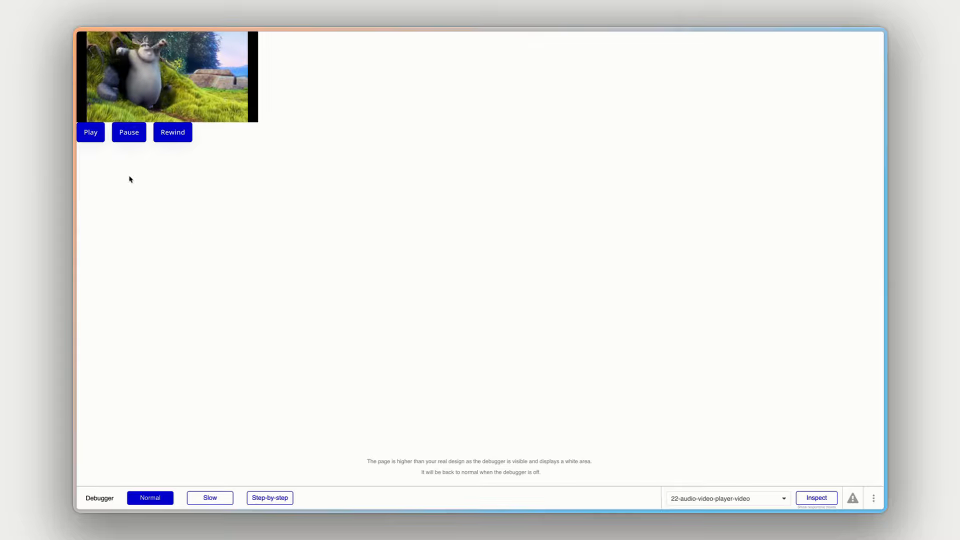
left_click(128, 141)
left_click(128, 142)
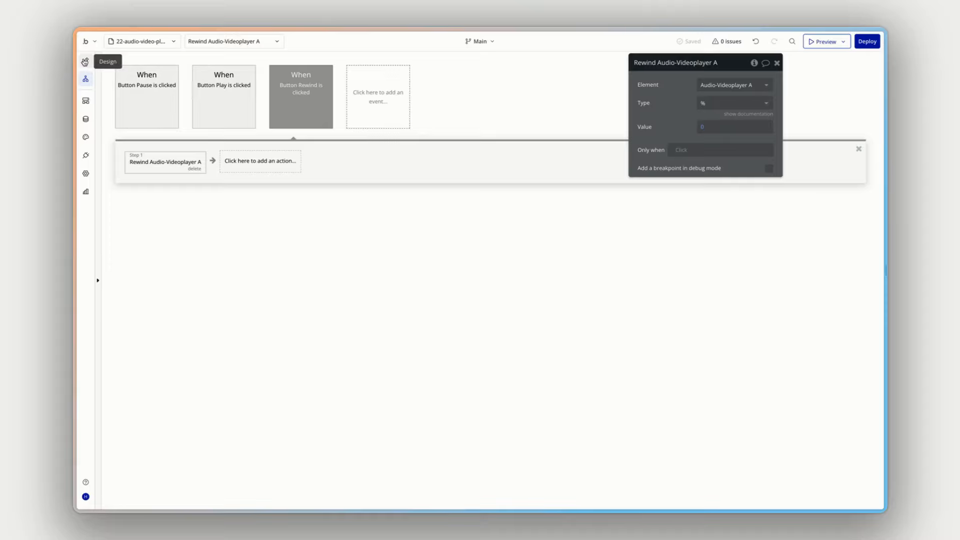
- Duplicate the Rewind button on the page design and label the copy "Start picture-in-picture"
left_click(85, 60)
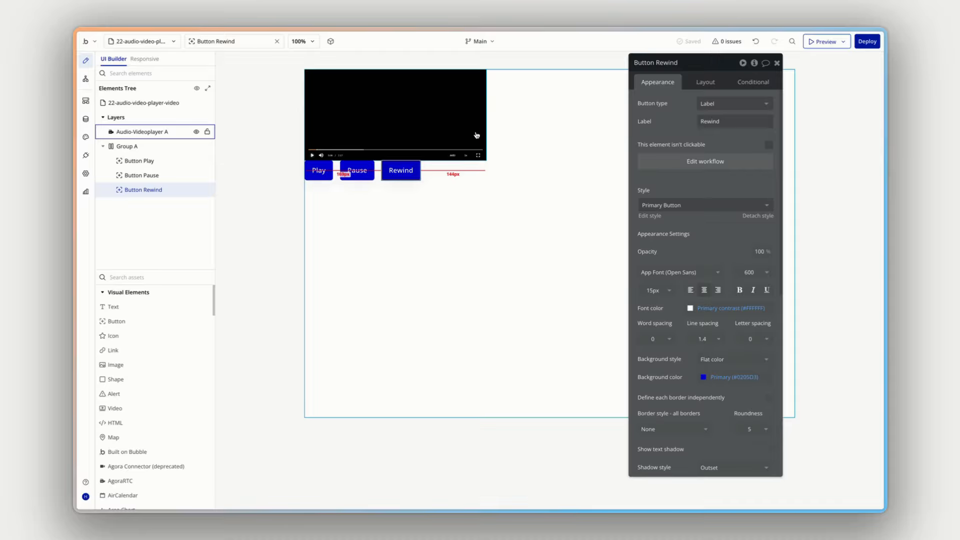
left_click(292, 84)
double_click(399, 172)
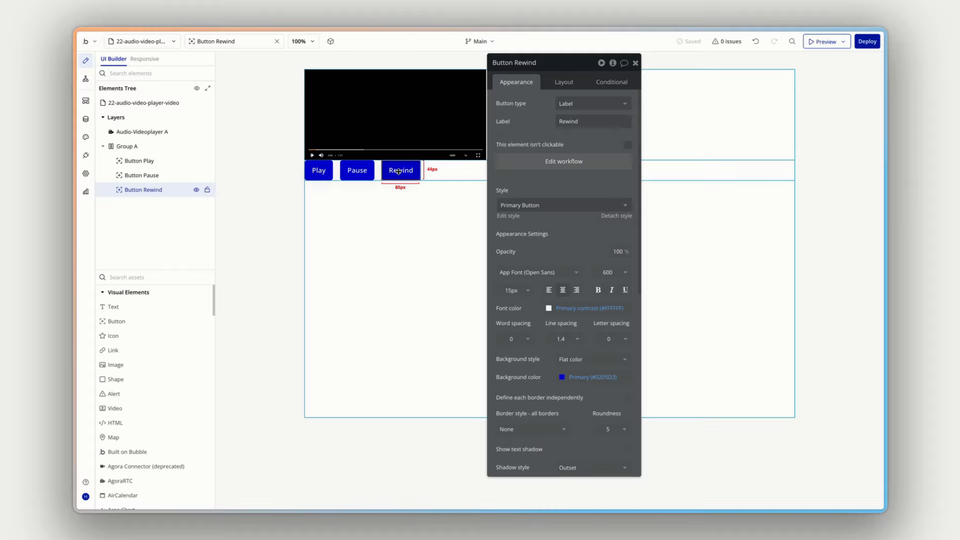
key("ctrl+d")
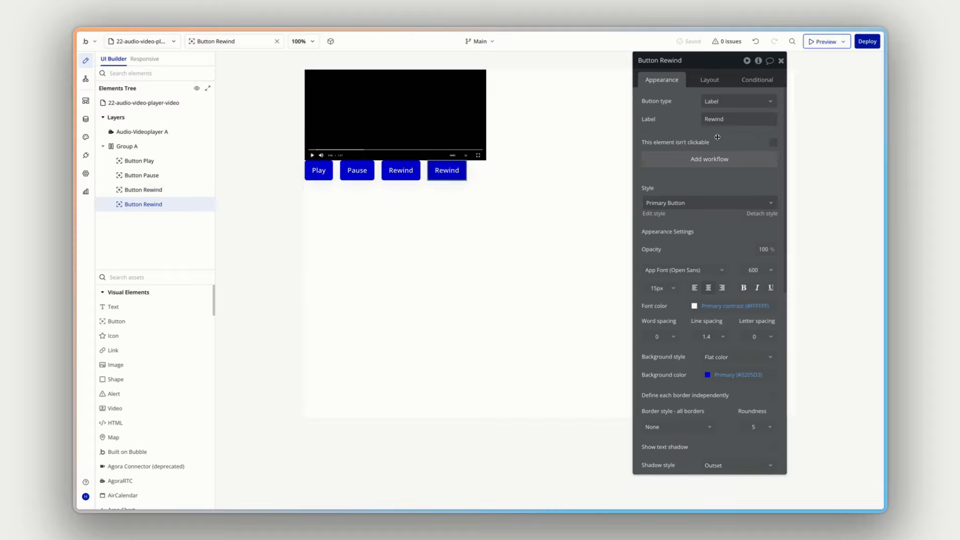
left_click(720, 120)
type("Start picture-in-picture")
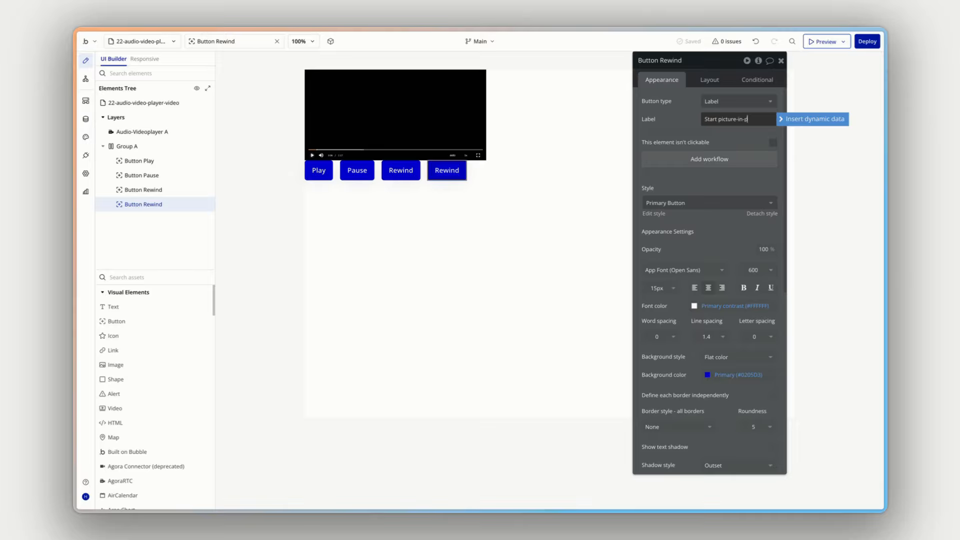
left_click(689, 122)
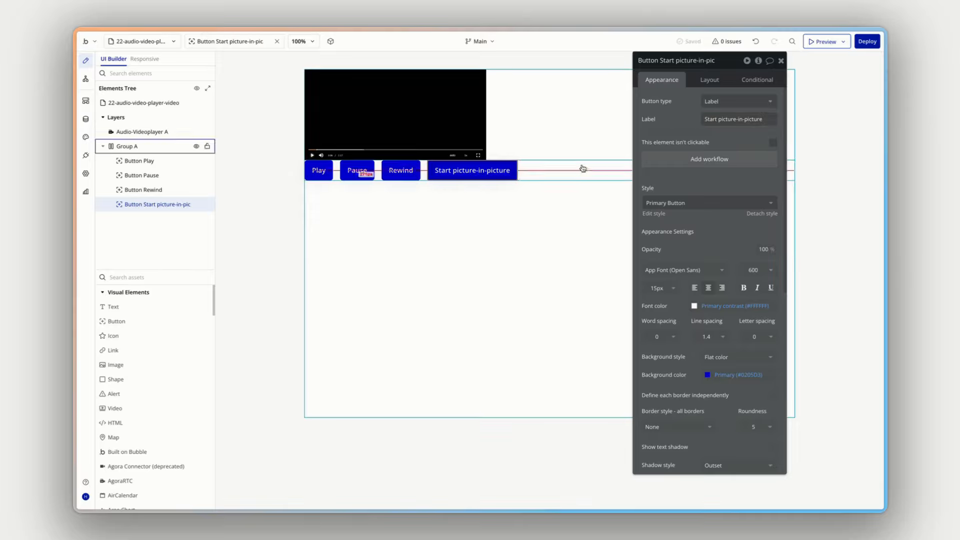
- Create a click workflow for the Start picture-in-picture button with the Request Picture-In-Picture a Audio-Video player action targeting Audio-Videoplayer A
left_click(674, 165)
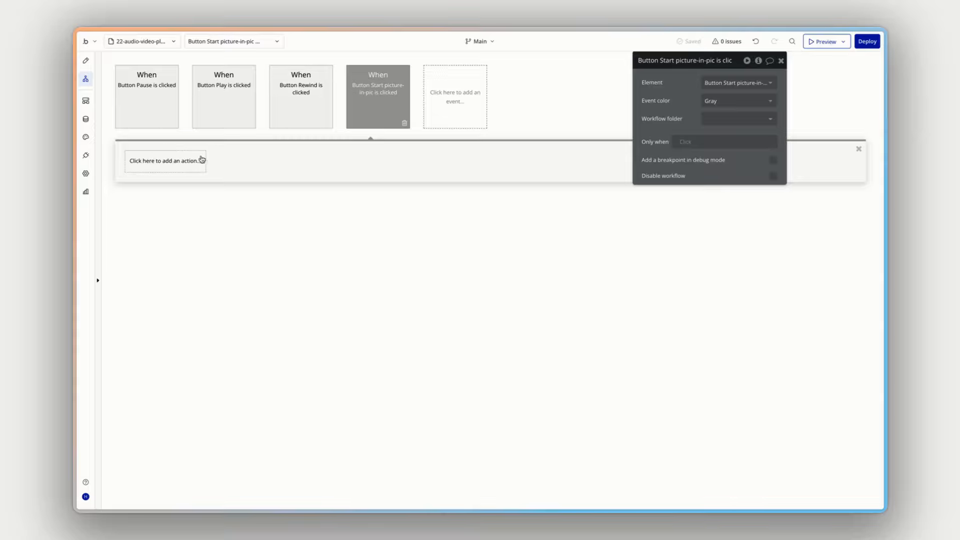
left_click(195, 161)
type("req")
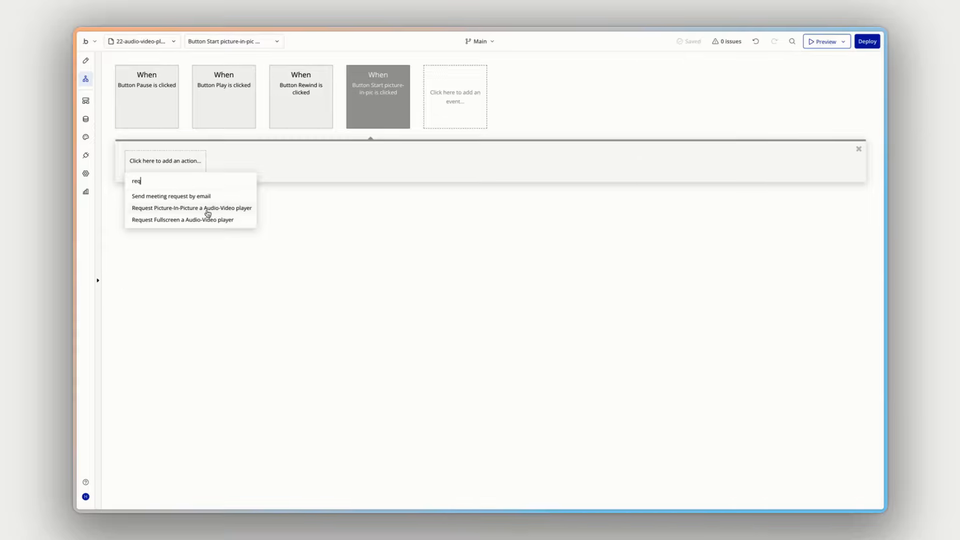
left_click(234, 208)
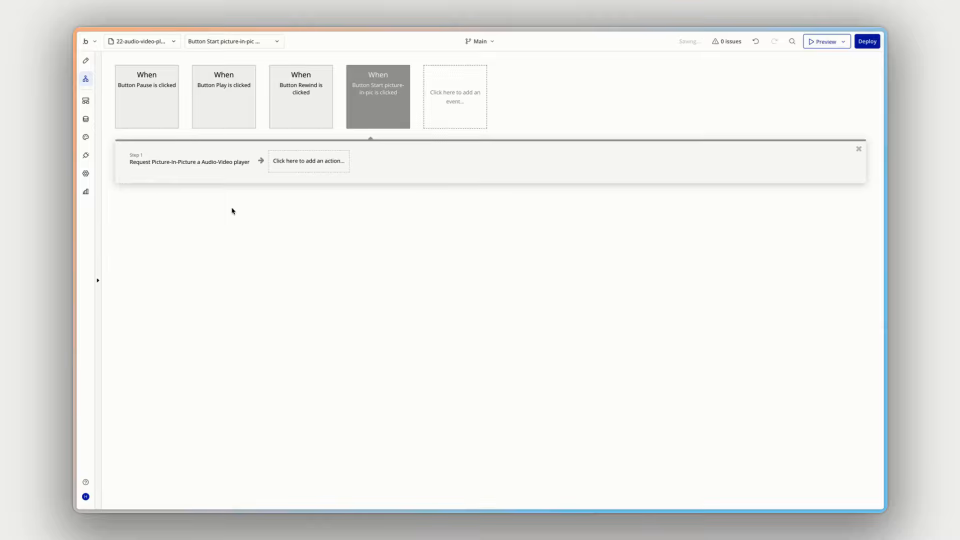
left_click(740, 83)
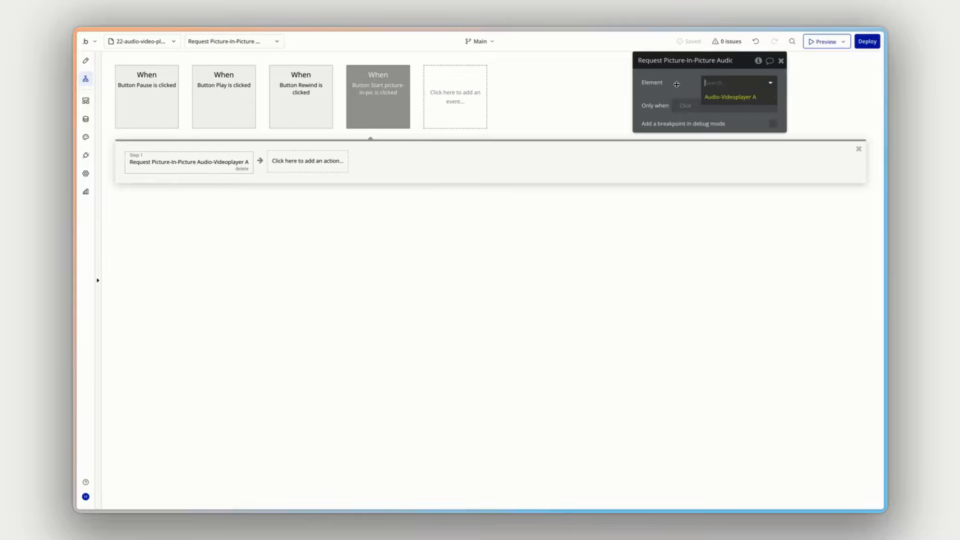
left_click(717, 98)
- Preview the page, start the video in picture-in-picture, and test pausing and playing it with the page buttons
left_click(820, 44)
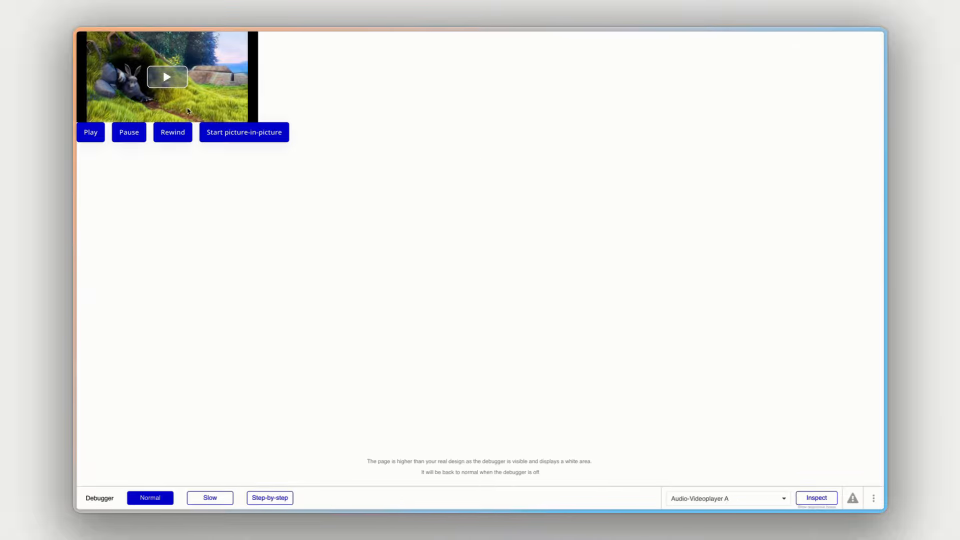
left_click(189, 111)
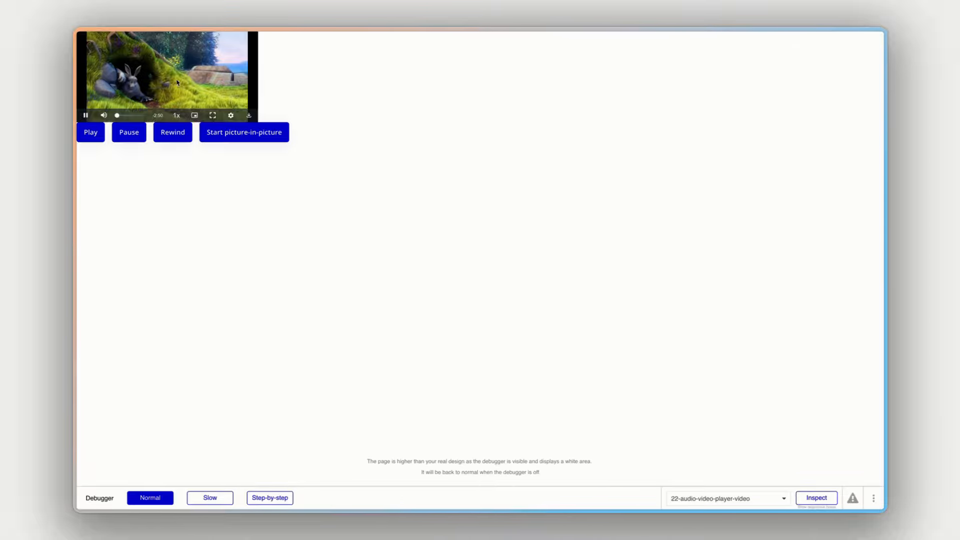
left_click(238, 143)
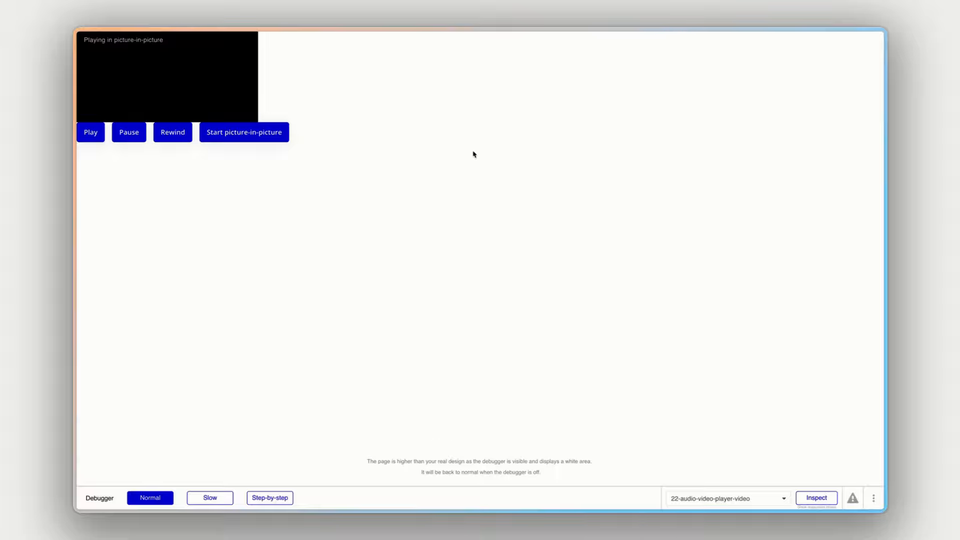
left_click(128, 138)
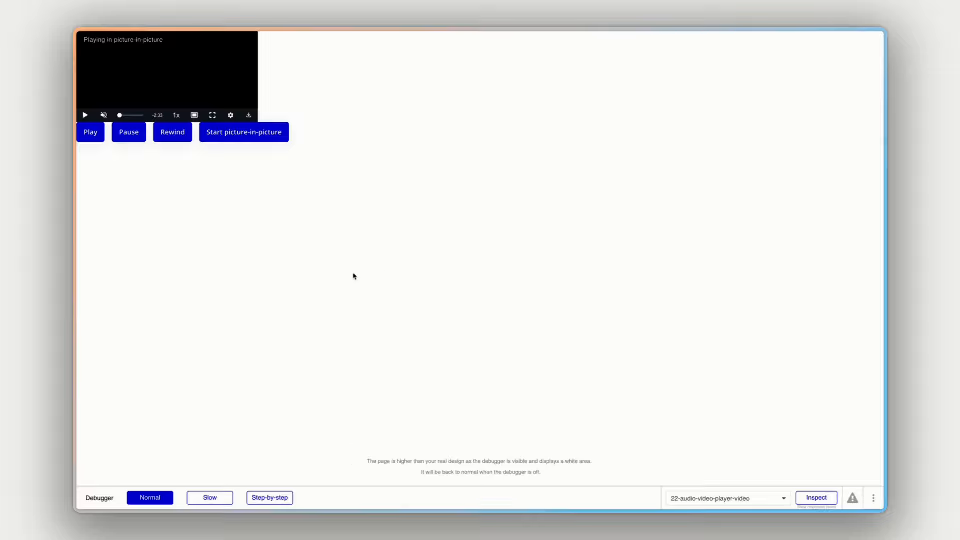
left_click(95, 135)
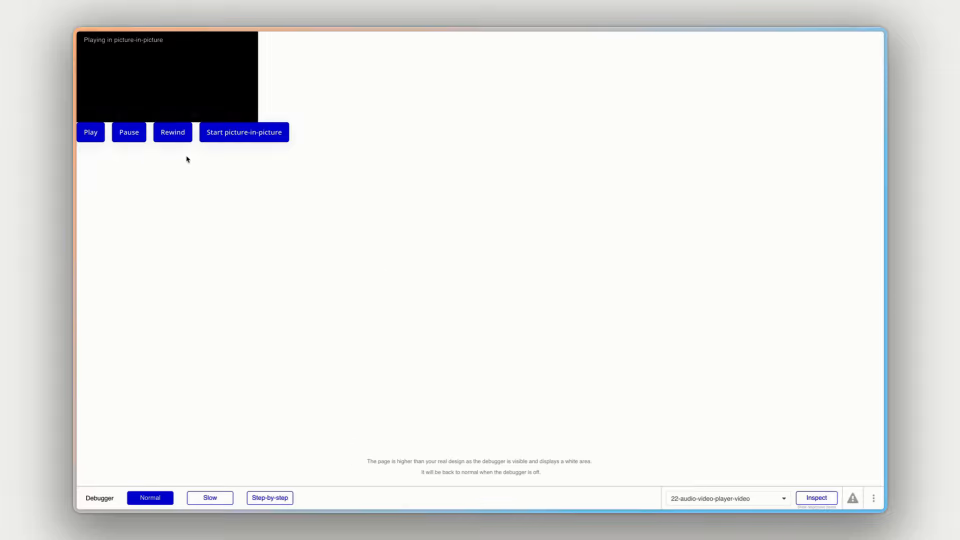
left_click(126, 132)
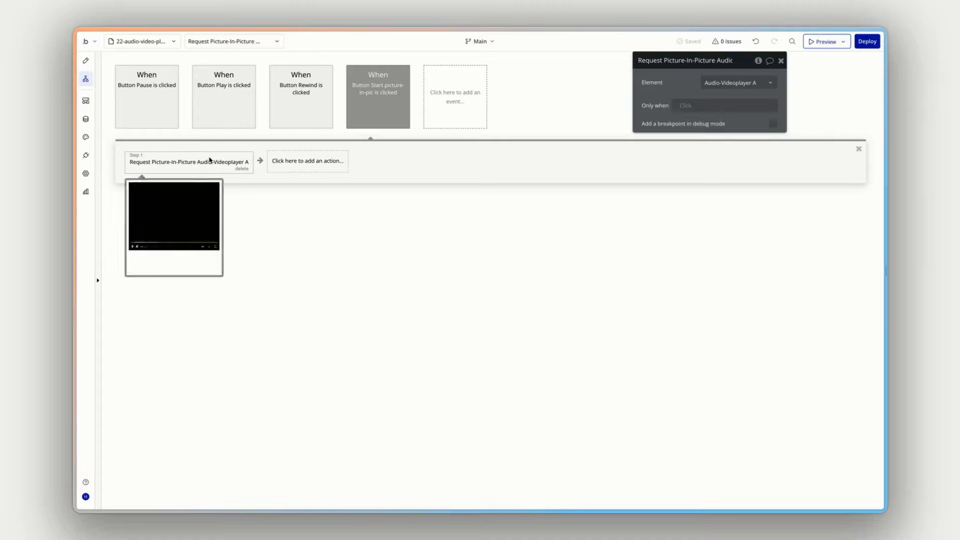
- Add a condition to the Start picture-in-picture button for when Audio-Videoplayer A's Is Picture in picture is opened
left_click(85, 61)
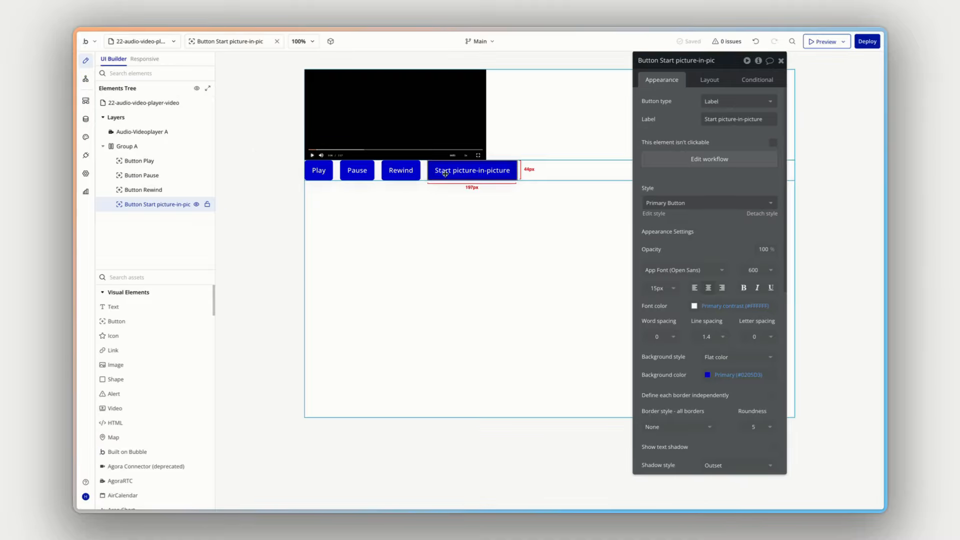
left_click(745, 79)
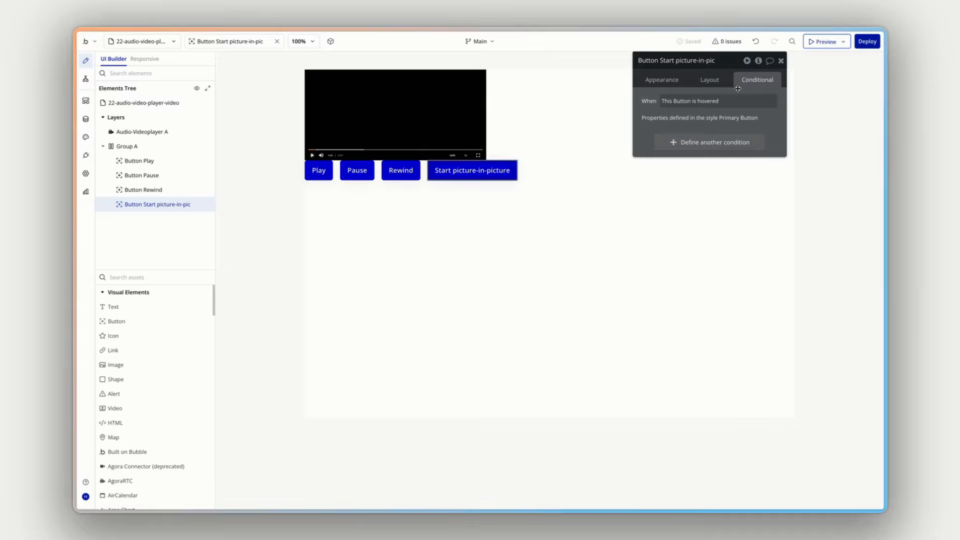
left_click(705, 143)
left_click(681, 146)
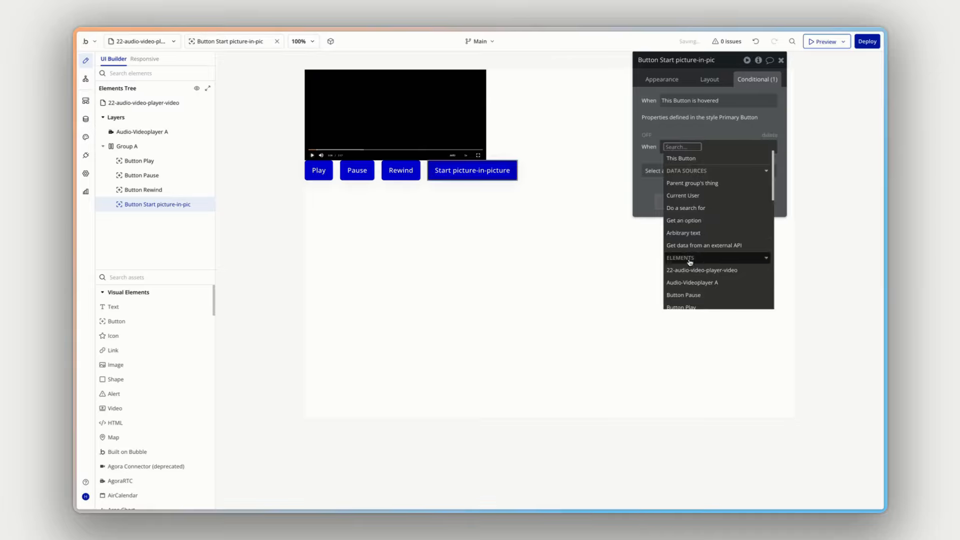
left_click(692, 283)
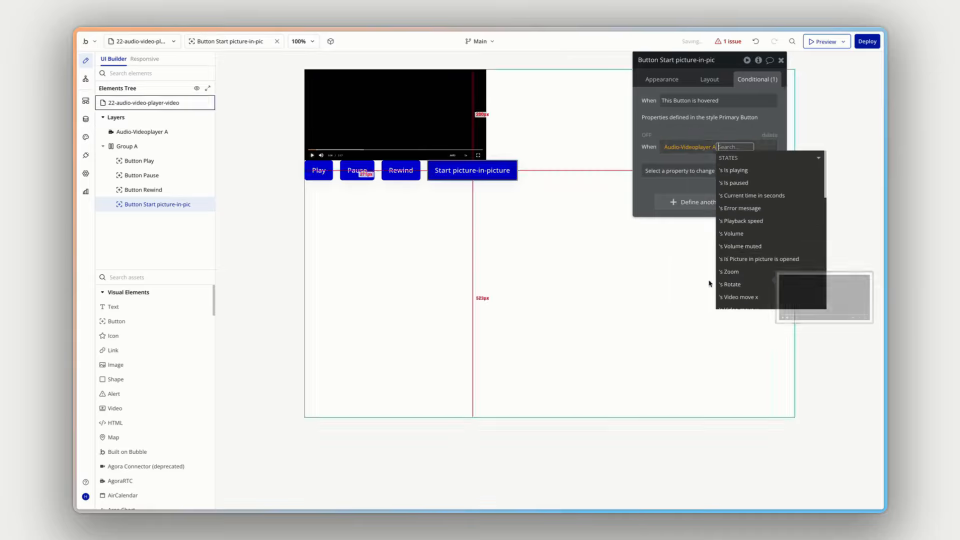
left_click(758, 259)
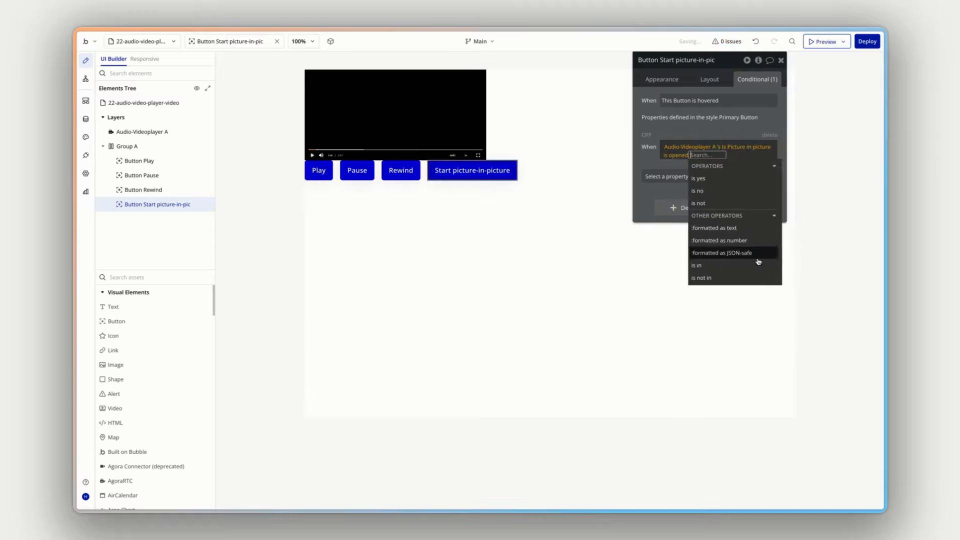
left_click(662, 164)
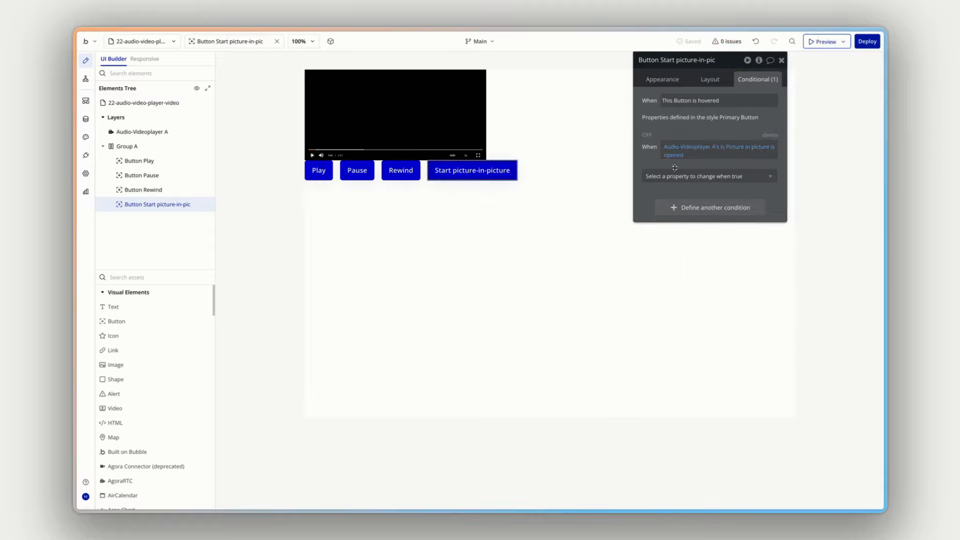
- Make the picture-in-picture condition change the button's label to "Stop picture-in-picture"
left_click(676, 171)
left_click(688, 214)
left_click(702, 174)
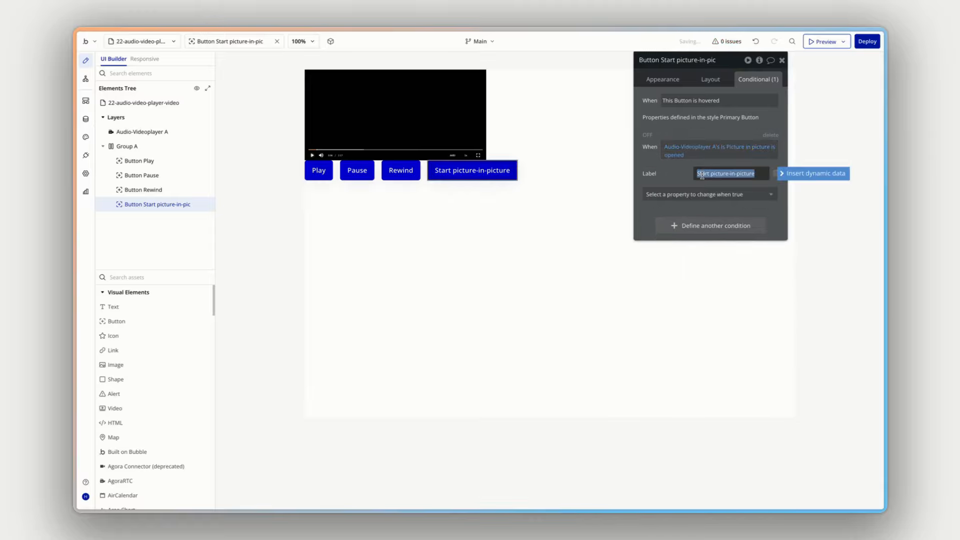
double_click(702, 174)
type("Stop")
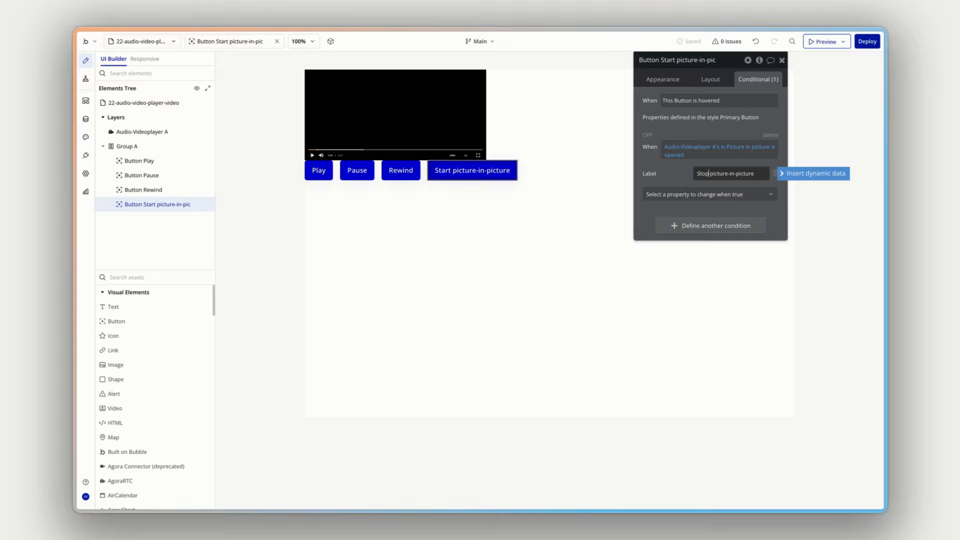
left_click(677, 177)
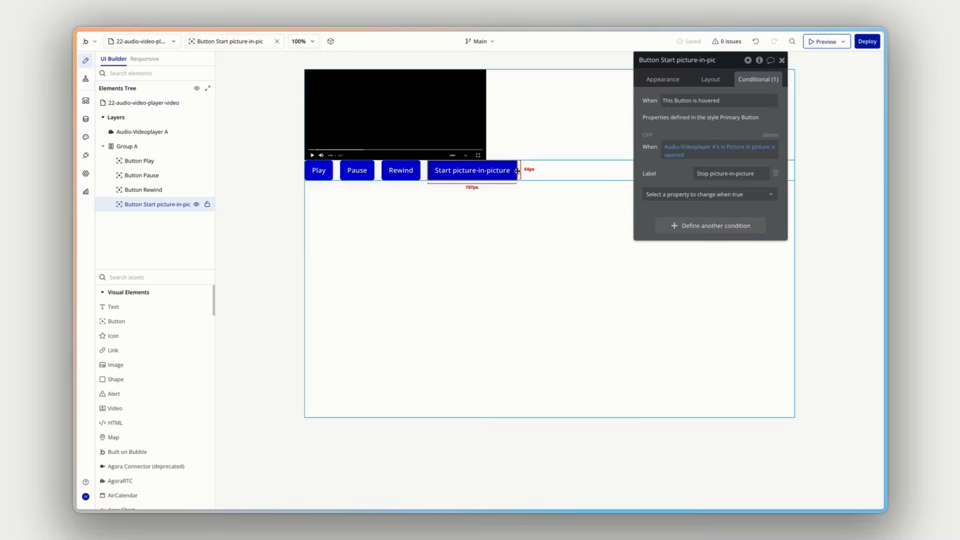
- Add a Close Picture-In-Picture a Audio-Video player action targeting Audio-Videoplayer A to the Start picture-in-picture button's click workflow
left_click(653, 80)
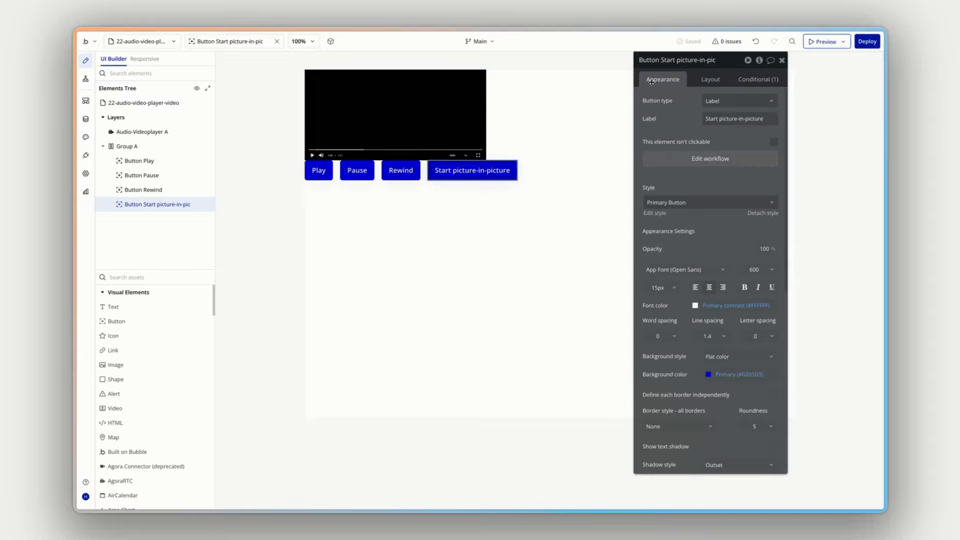
left_click(717, 158)
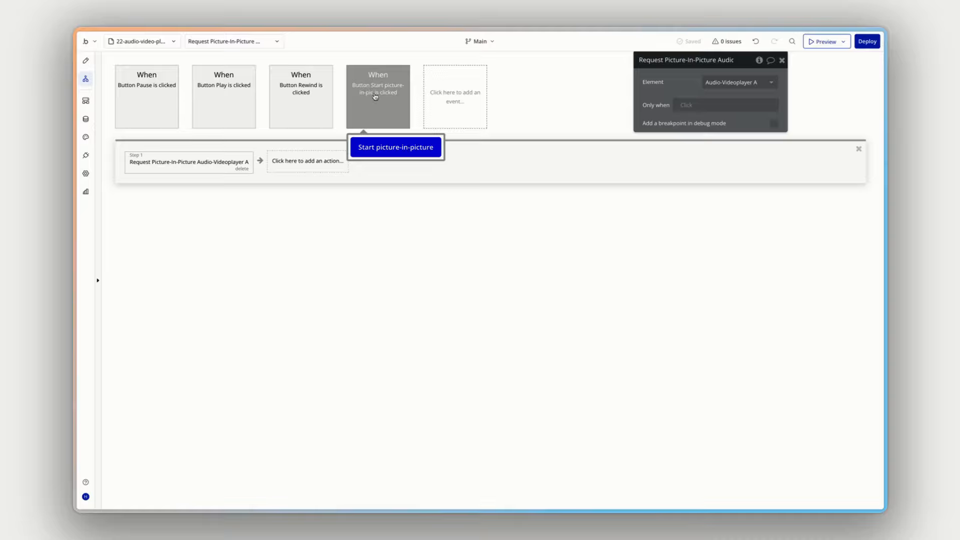
left_click(308, 160)
type("pict")
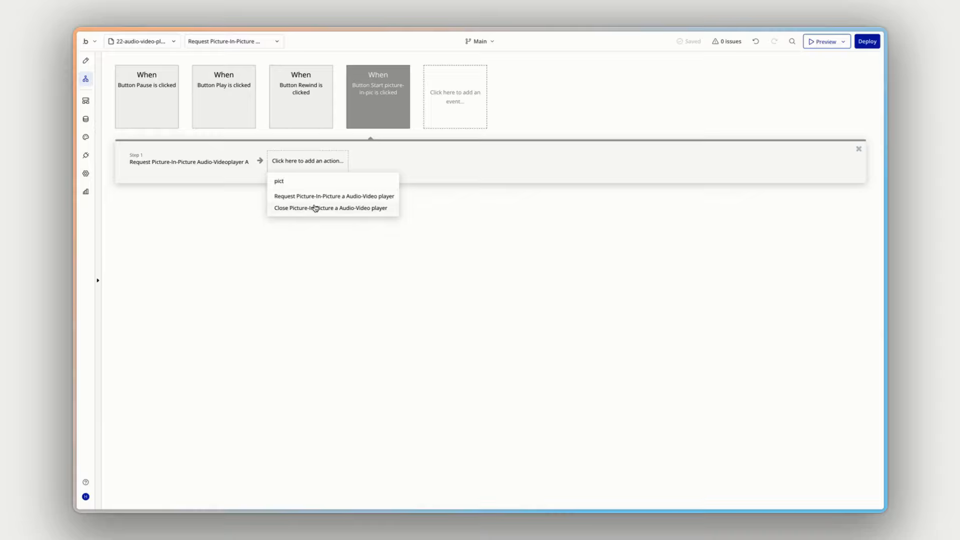
left_click(329, 211)
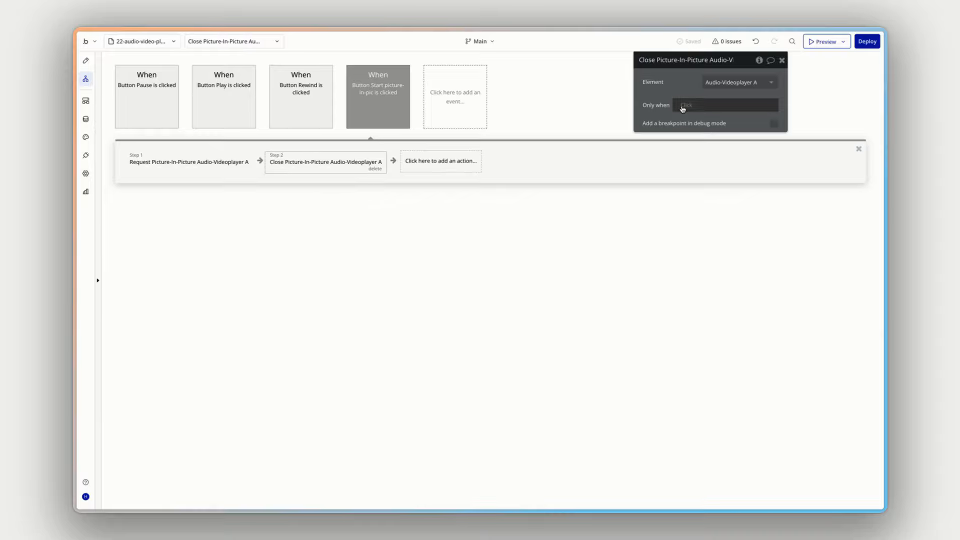
- Restrict the Close Picture-In-Picture action to run only when Audio-Videoplayer A's Is Picture in picture is opened
mouse_move(320, 164)
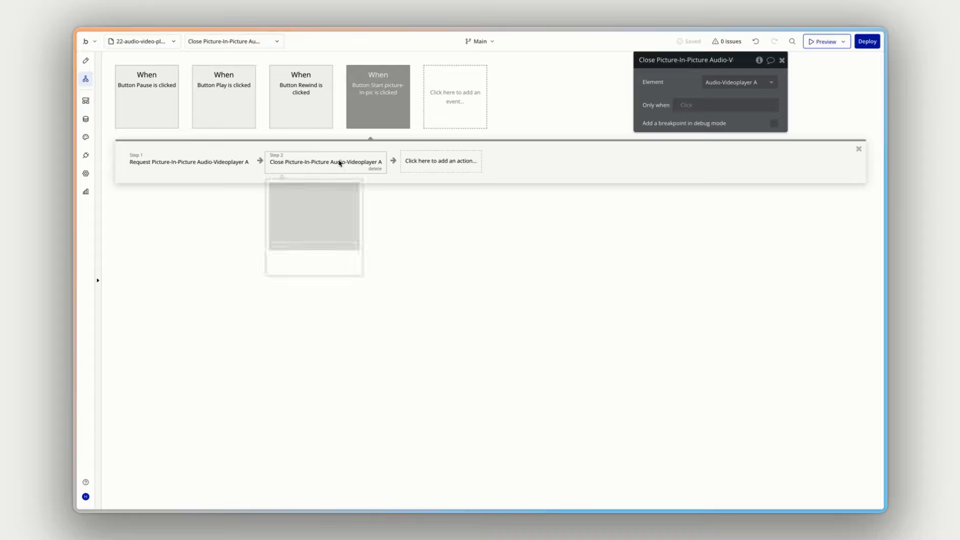
left_click(682, 105)
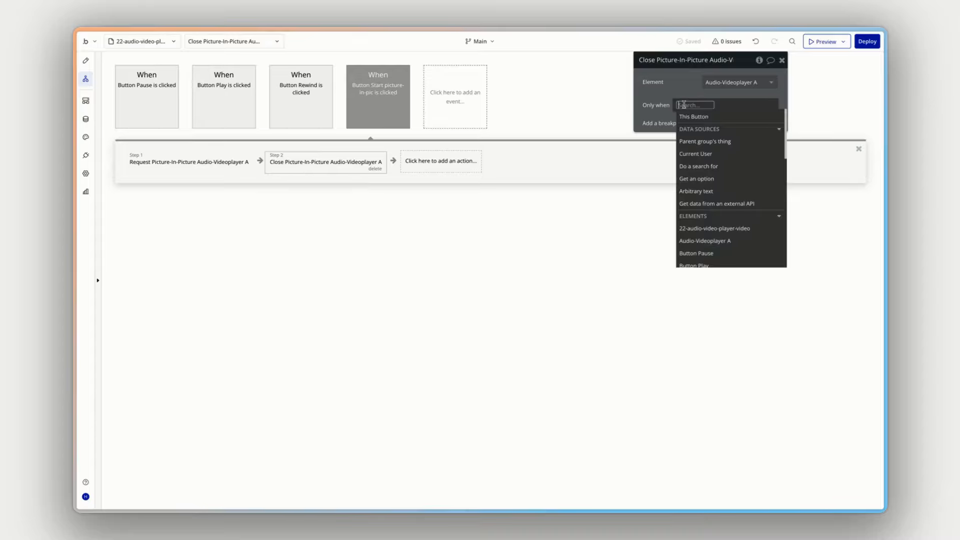
left_click(705, 241)
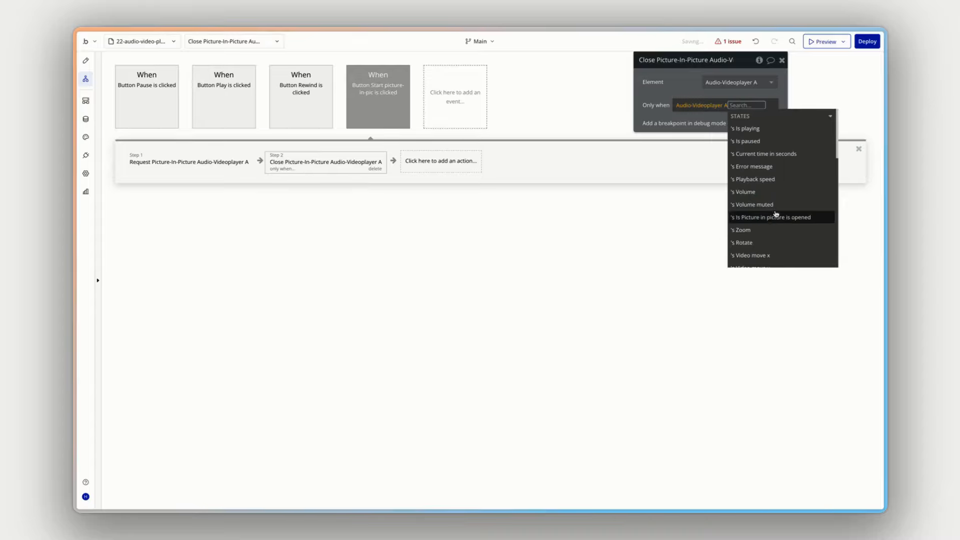
left_click(770, 218)
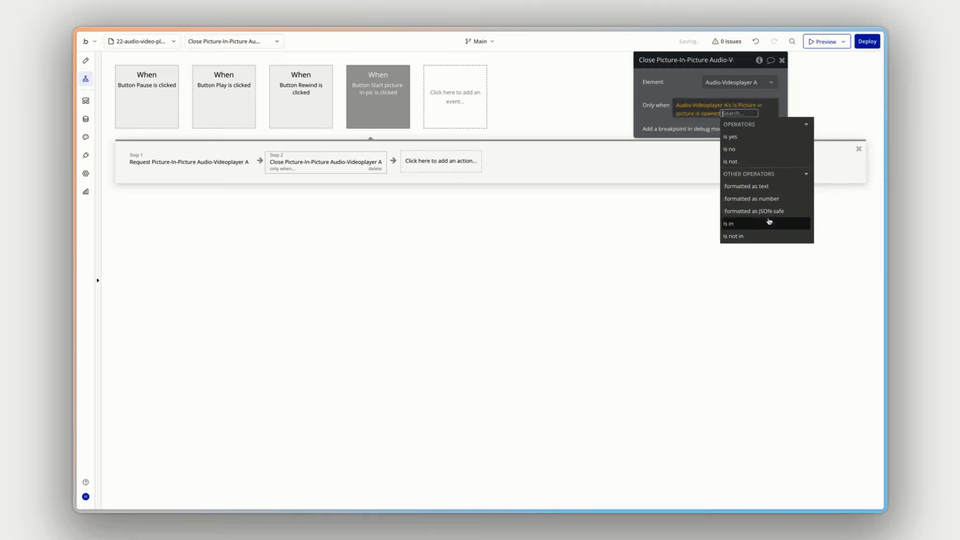
left_click(668, 97)
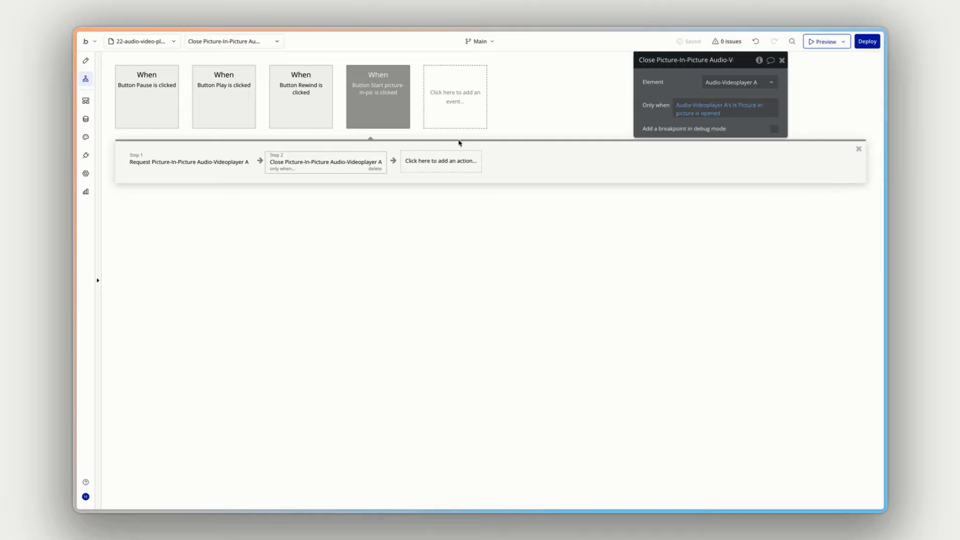
- Preview the page, play the video, and test starting and stopping picture-in-picture with the page button
mouse_move(370, 97)
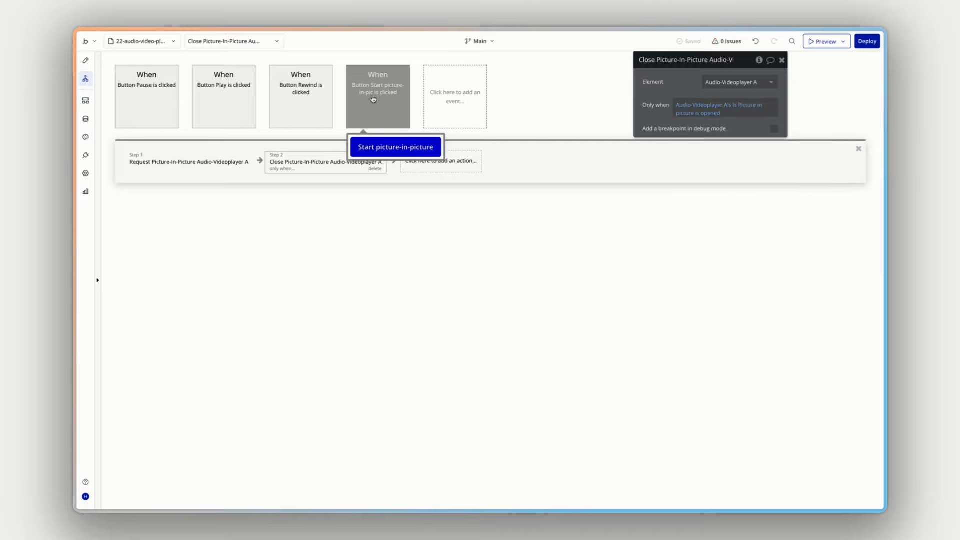
mouse_move(133, 159)
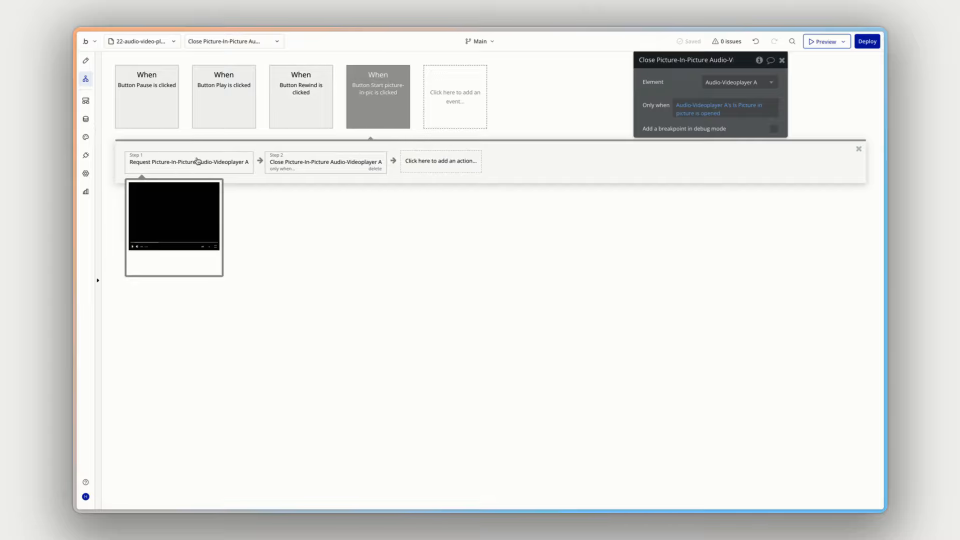
mouse_move(318, 174)
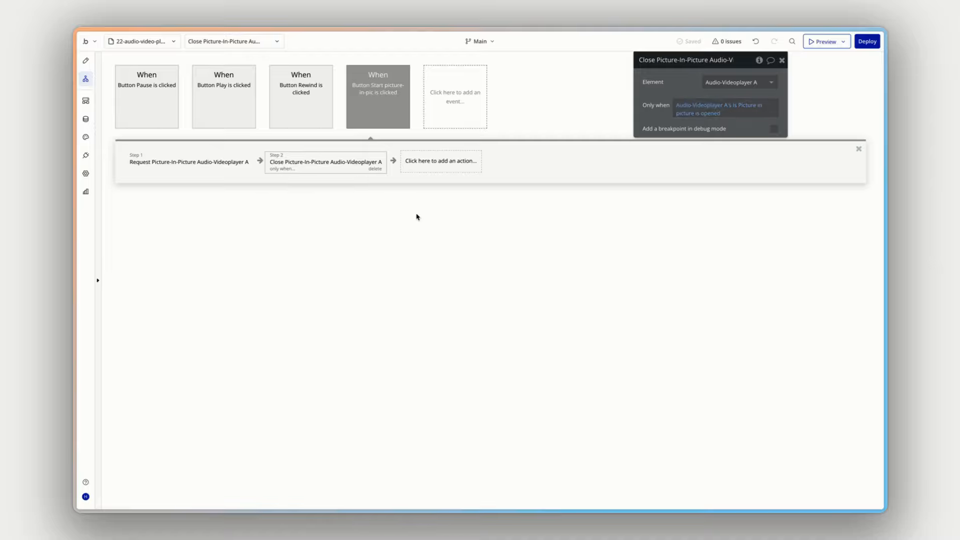
left_click(813, 41)
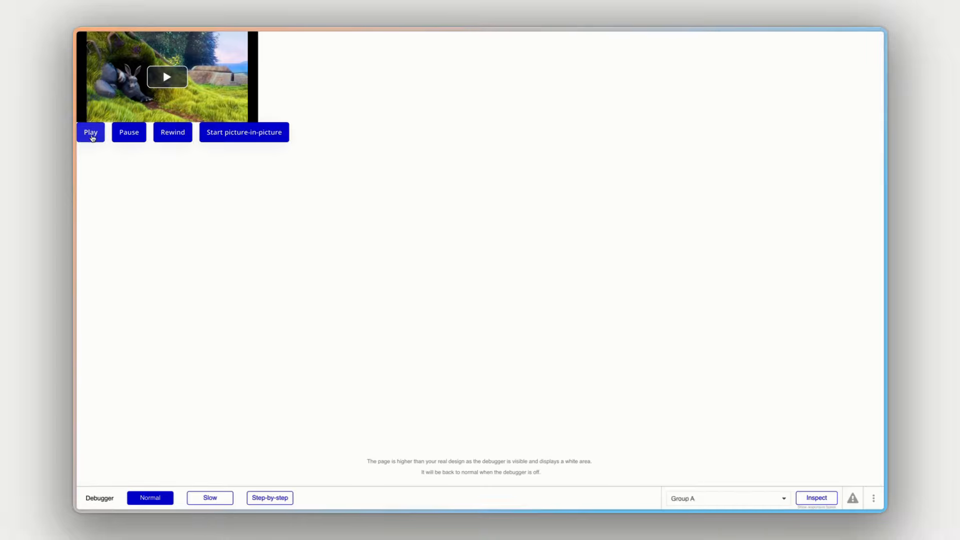
left_click(94, 132)
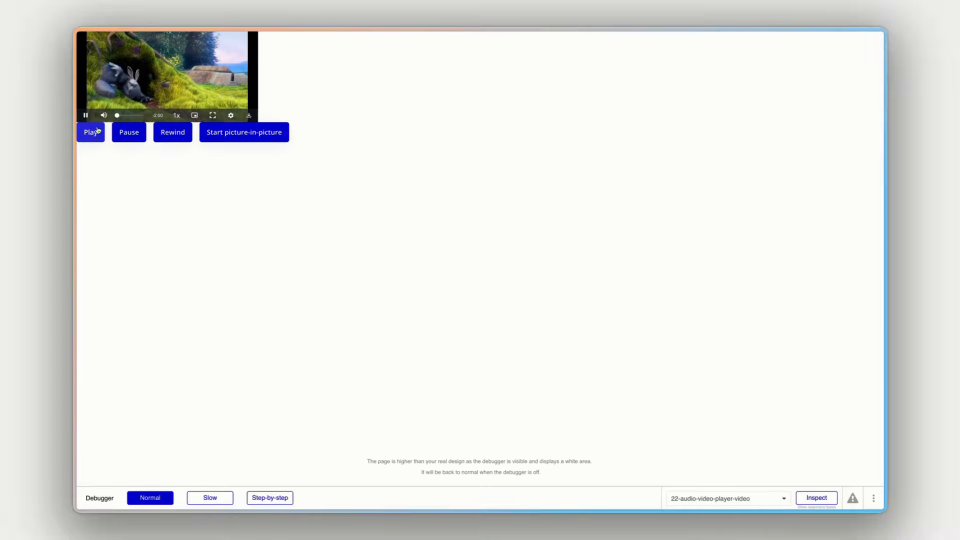
left_click(234, 138)
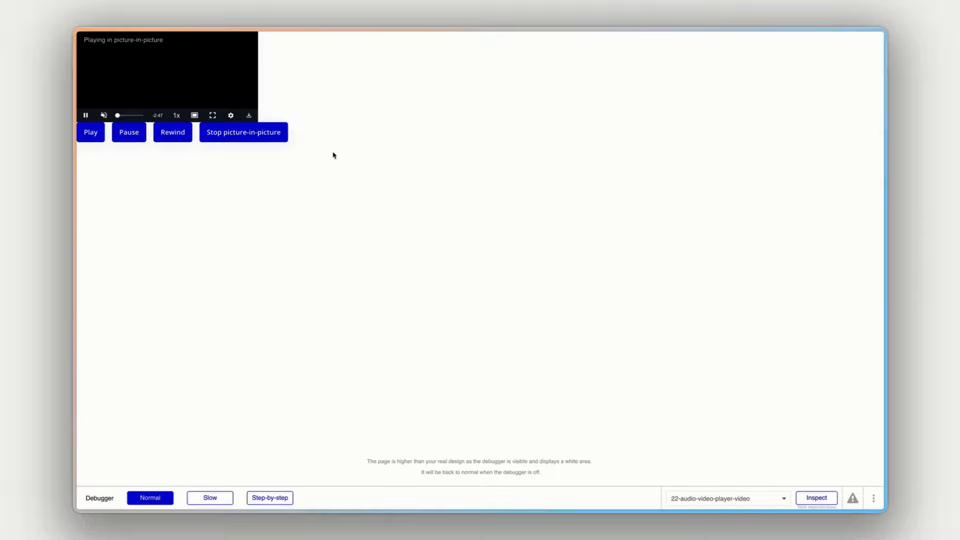
left_click(258, 136)
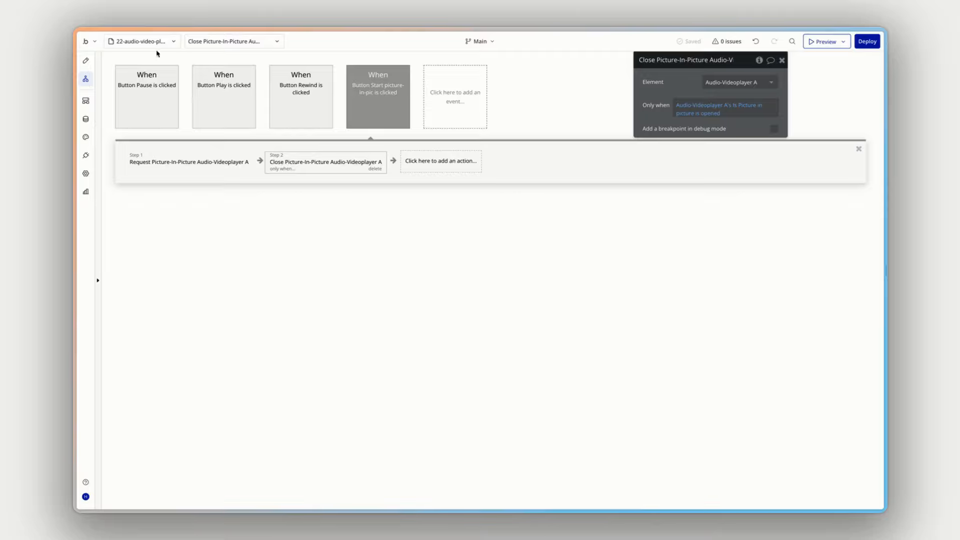
- Duplicate the Start picture-in-picture button within Group A
left_click(495, 171)
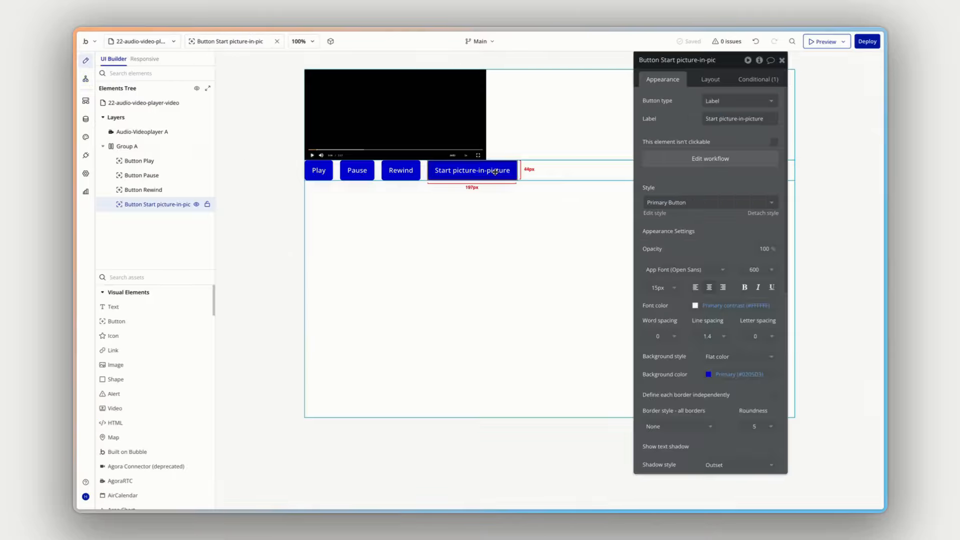
key("ctrl+c")
key("ctrl+v")
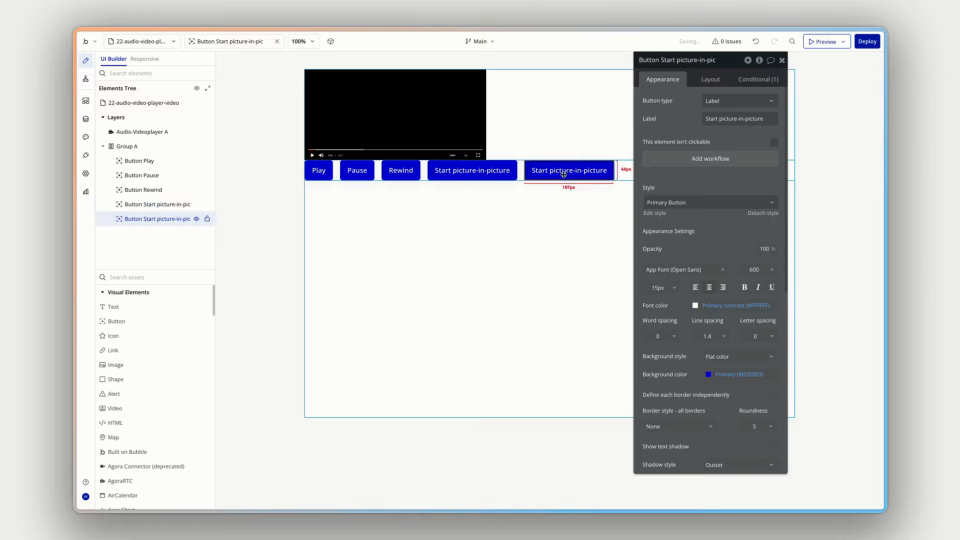
- Change the duplicated button's label to "Start floating video"
triple_click(712, 120)
double_click(713, 120)
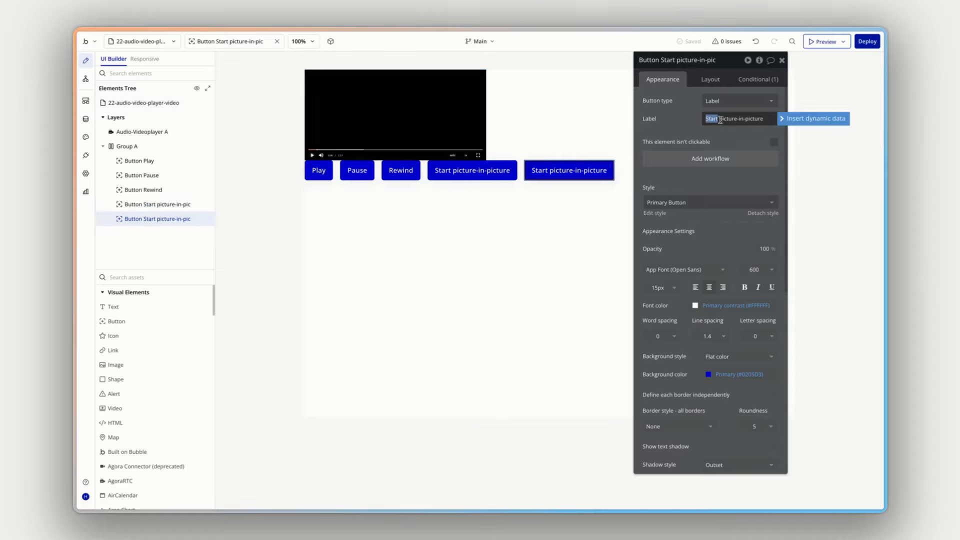
left_click(730, 120)
left_click_drag(719, 118, 764, 120)
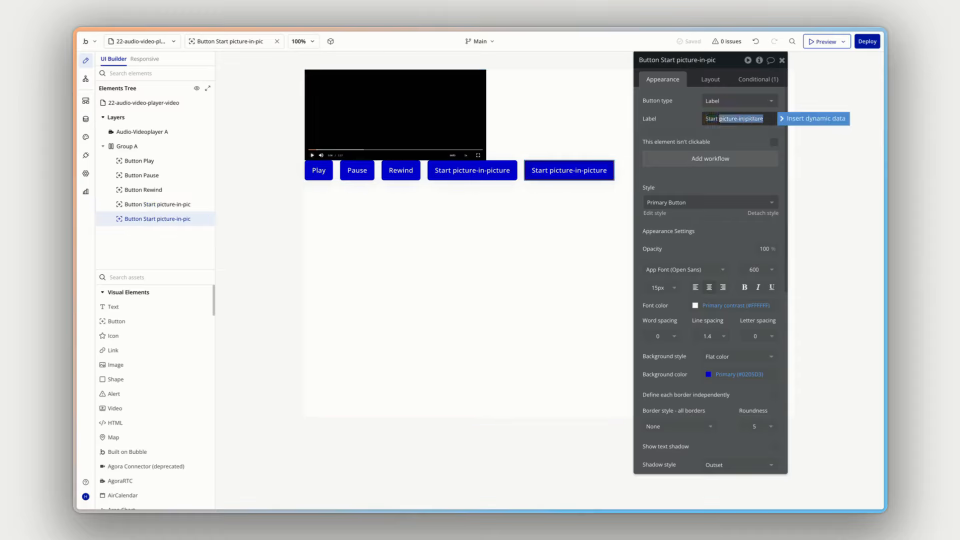
type("floating")
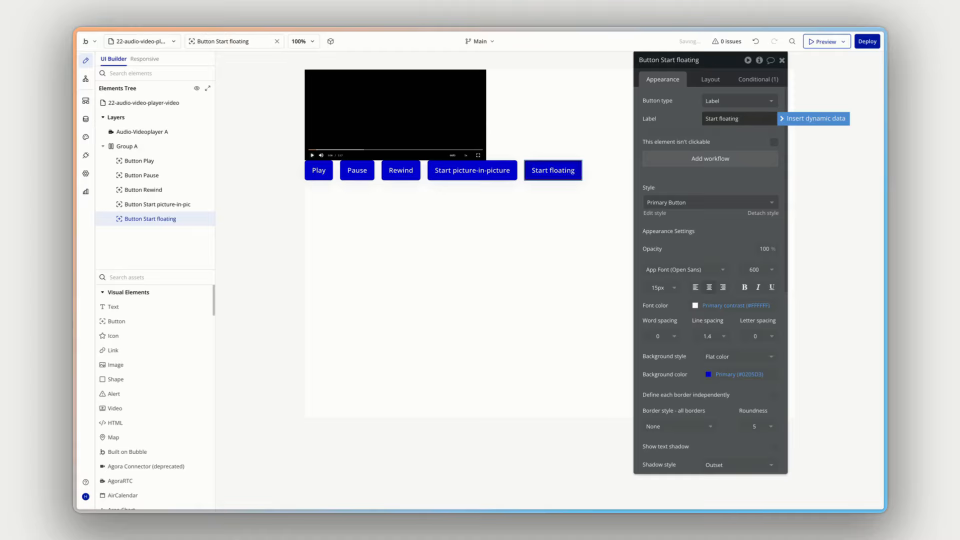
type(" video")
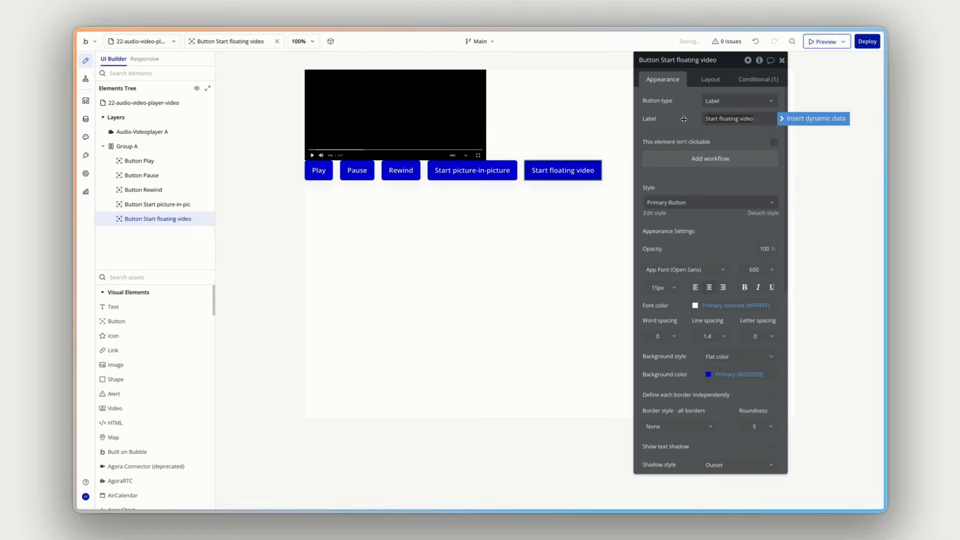
left_click(684, 119)
- Replace the Start floating video button's copied condition with Audio-Videoplayer A's Is floating is yes
left_click(751, 82)
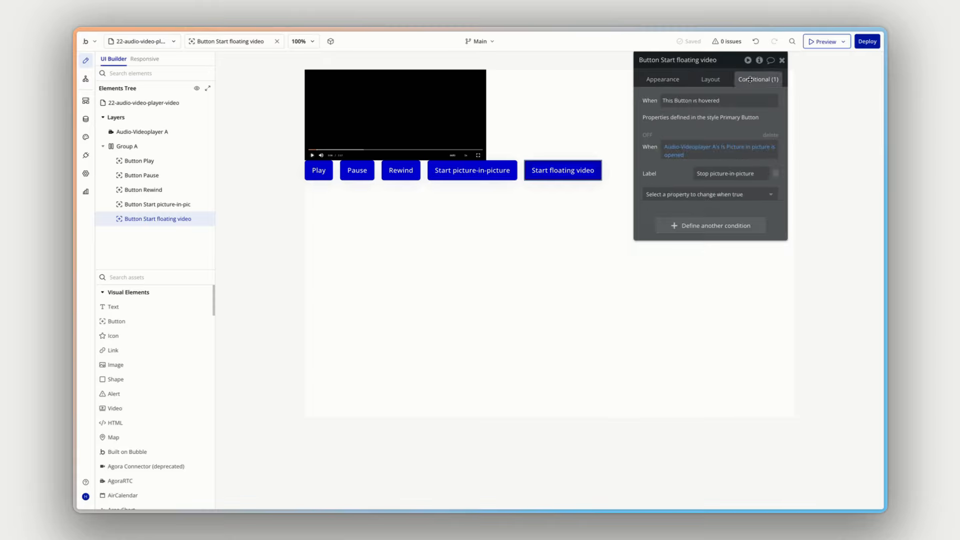
left_click(726, 146)
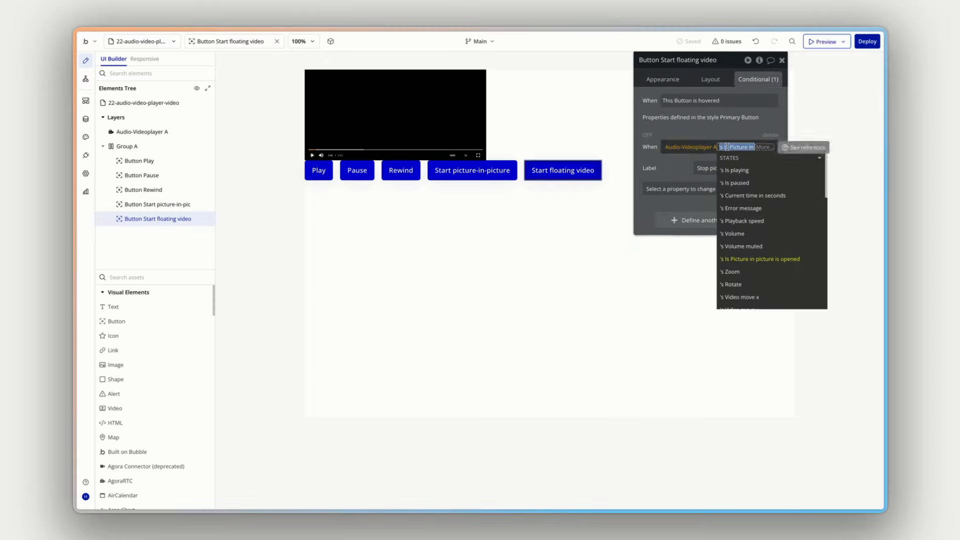
right_click(714, 148)
left_click(778, 146)
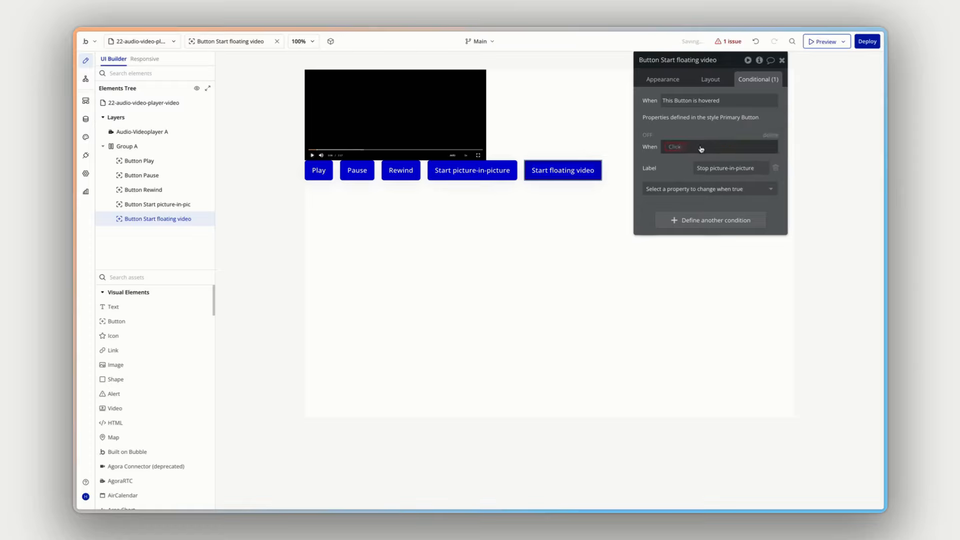
left_click(681, 146)
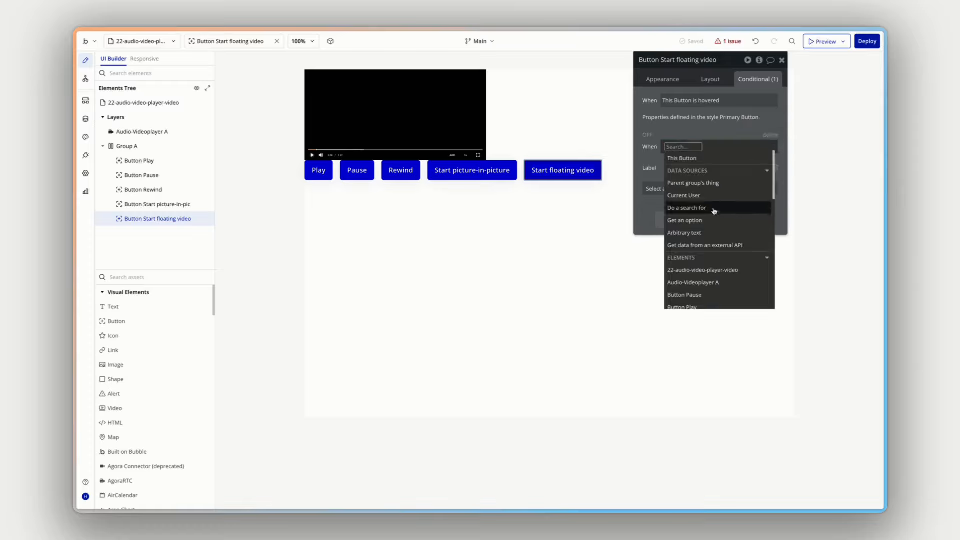
left_click(708, 283)
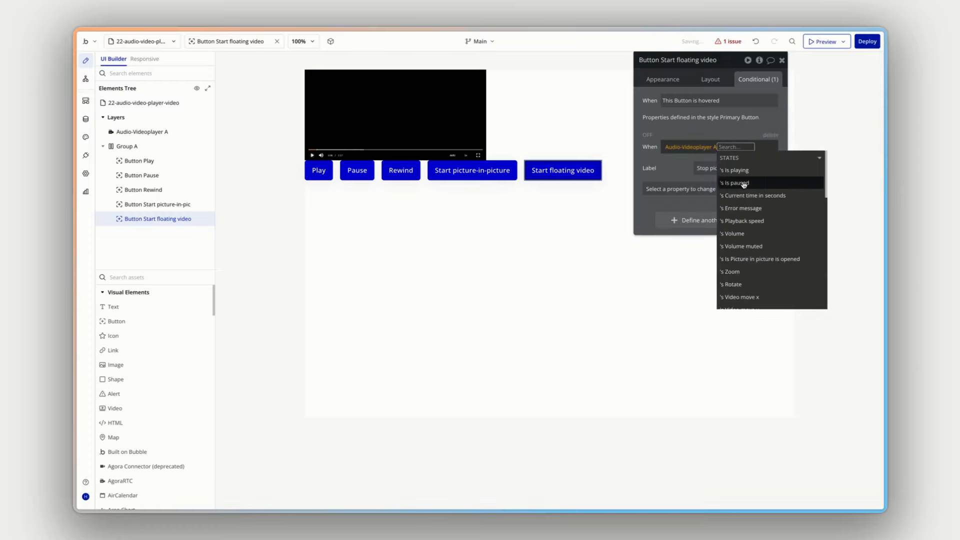
type("float")
left_click(757, 169)
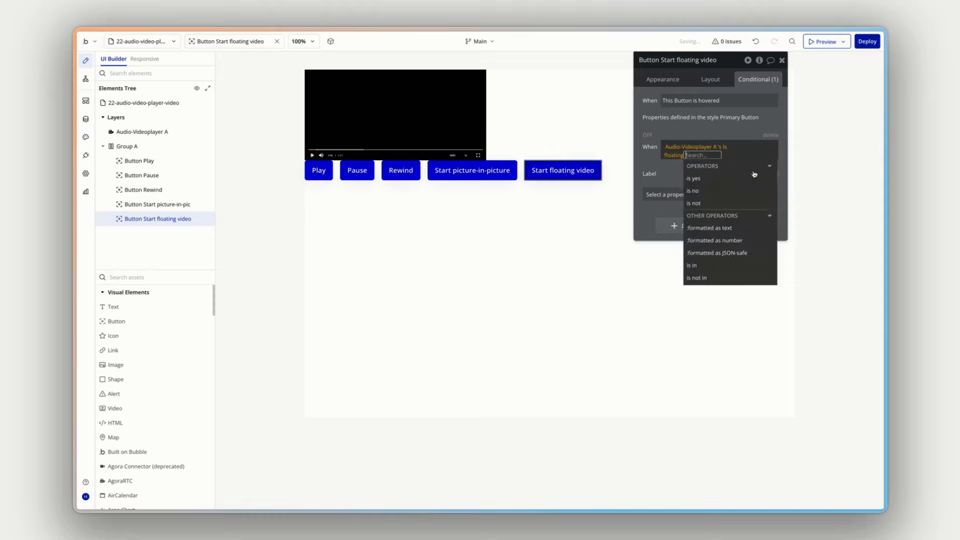
left_click(721, 179)
left_click(646, 163)
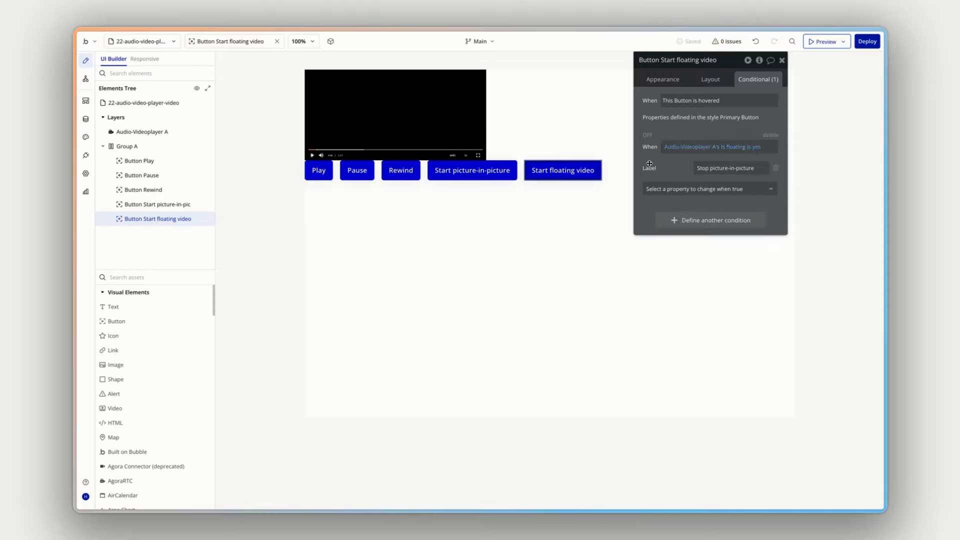
- Set the label applied by the floating condition to "Stop floating video"
left_click(721, 168)
key("Right")
key("shift+Left")
key("shift+Left")
key("shift+Left")
key("shift+Left")
key("shift+Left")
key("shift+Left")
key("shift+Left")
key("shift+Left")
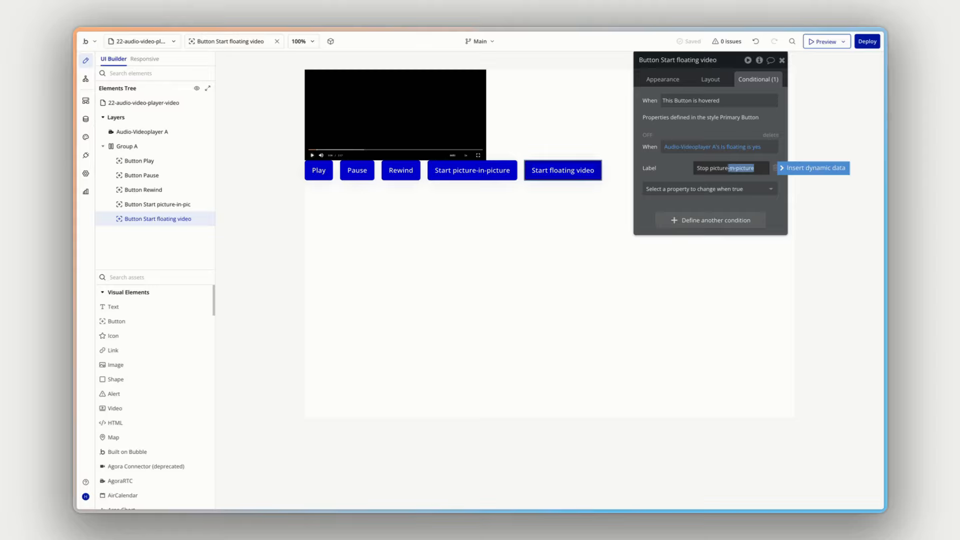
key("shift+Left")
key("shift+Left")
key("shift+Left")
key("shift+Left")
key("shift+Left")
key("shift+Left")
key("shift+Left")
type("f")
left_click(675, 169)
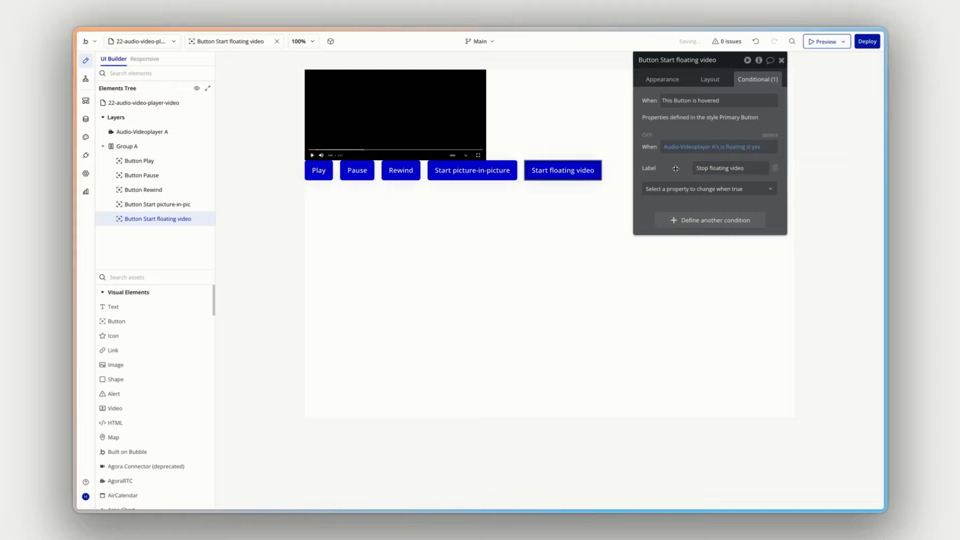
- Create a click workflow for the Start floating video button with an Enable video floating action for Audio-Videoplayer A
left_click(661, 82)
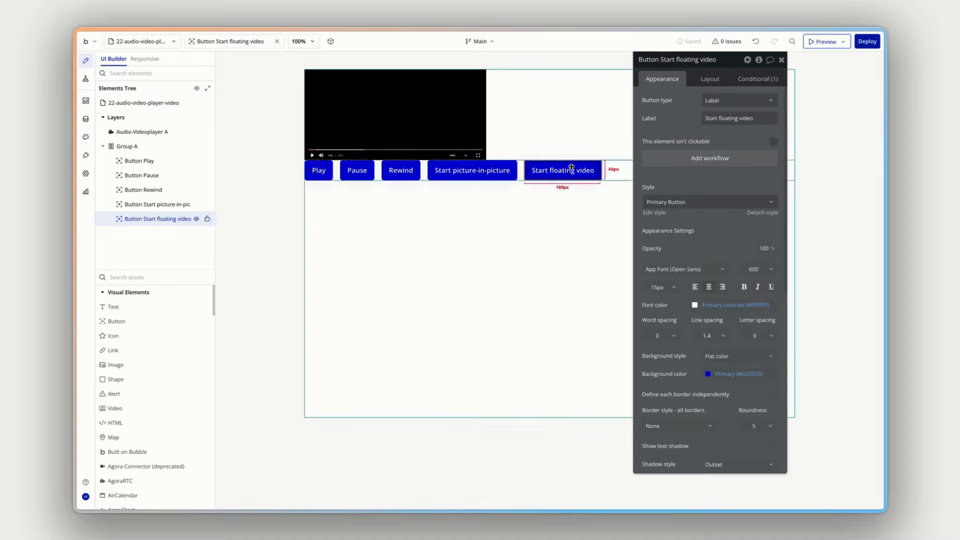
left_click(710, 158)
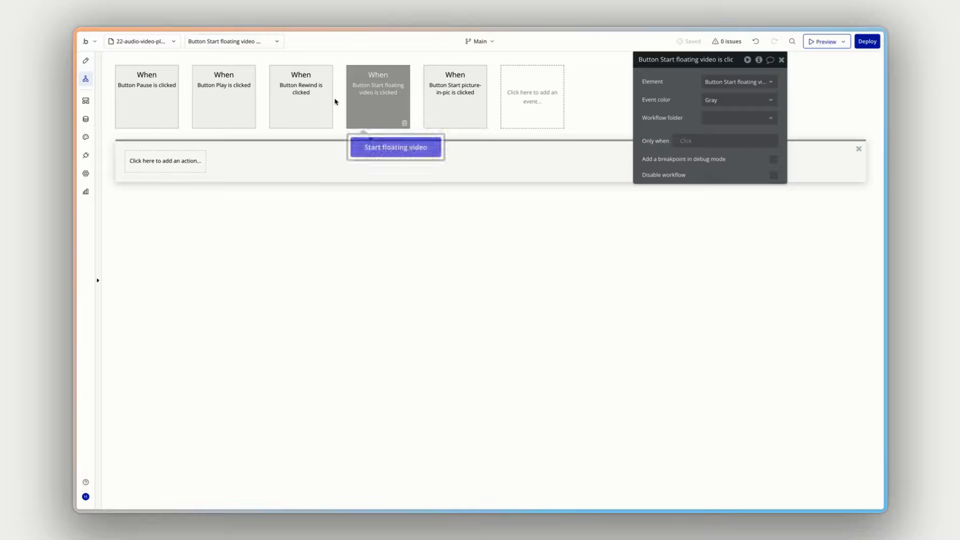
left_click(184, 161)
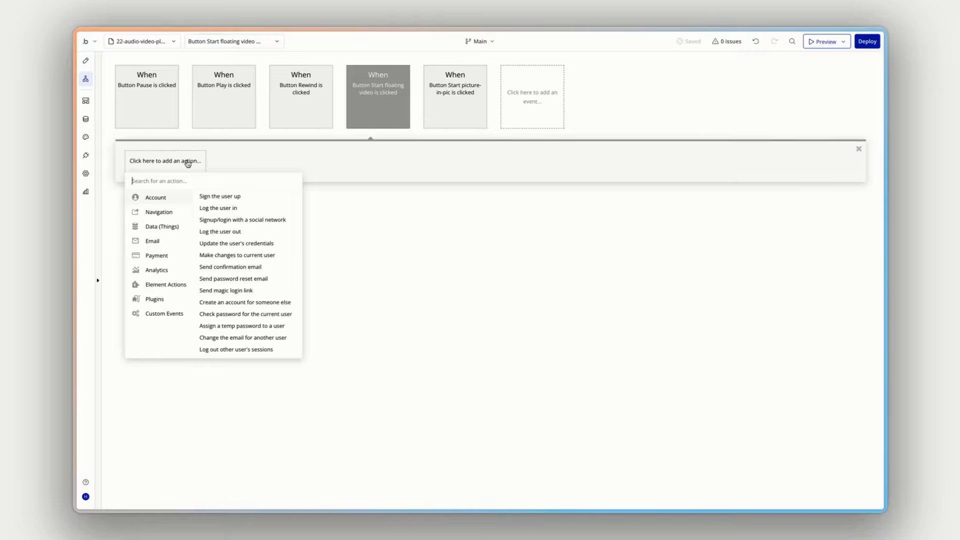
type("flo")
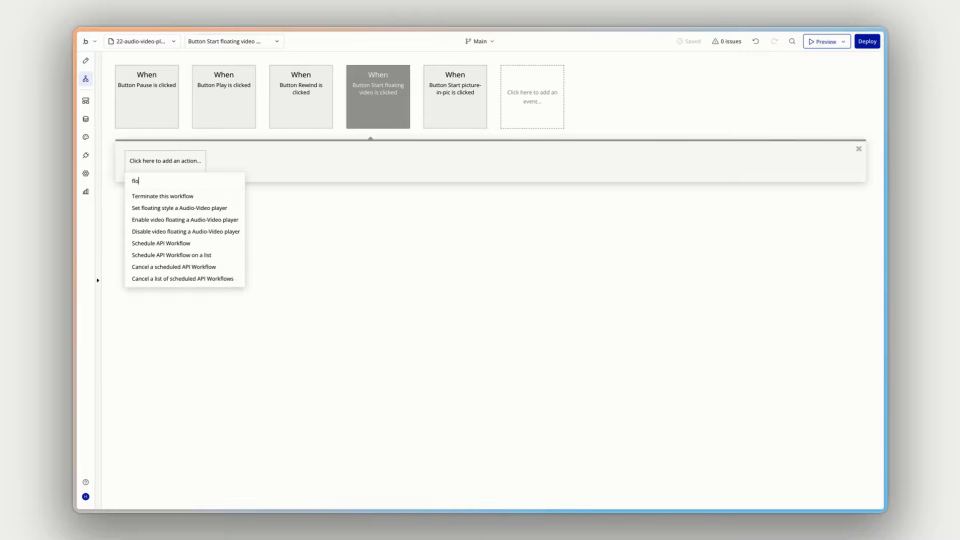
type("a")
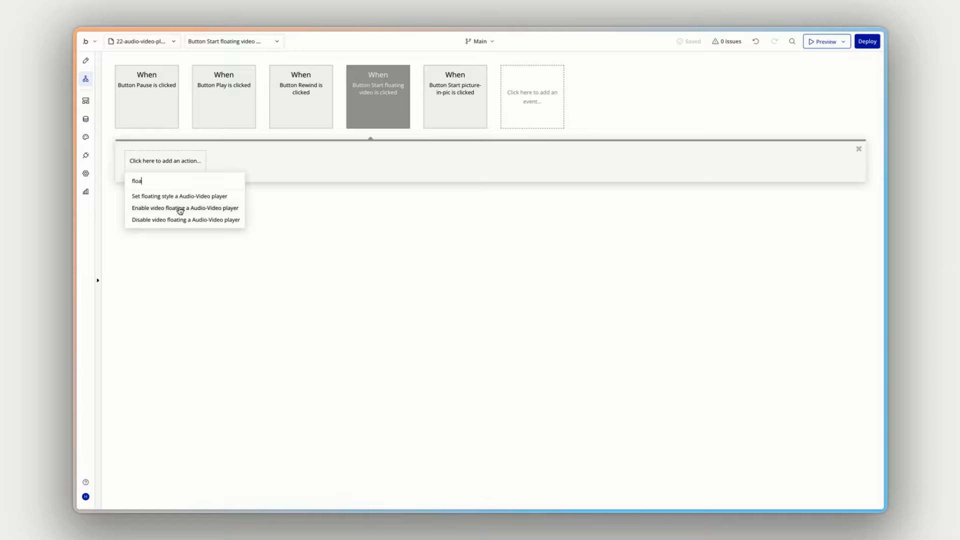
left_click(215, 211)
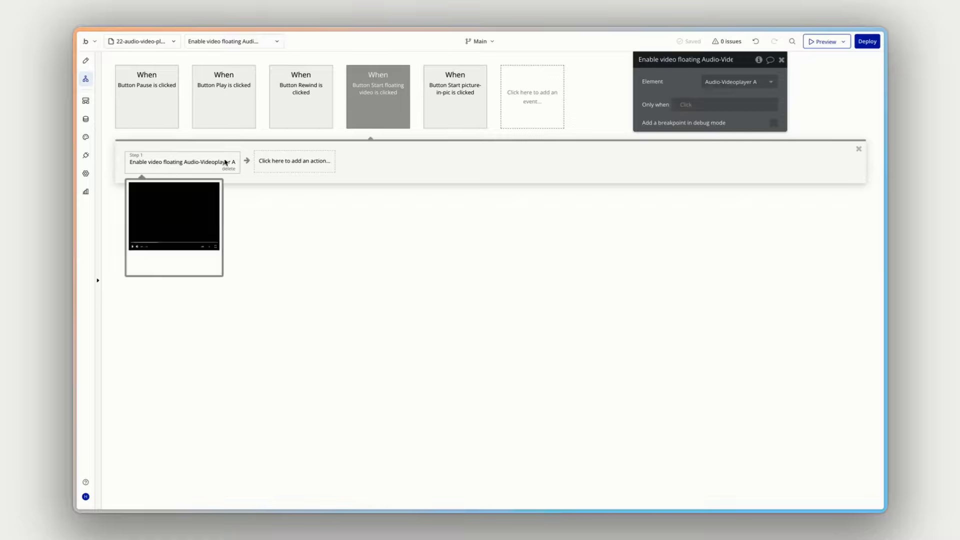
- Restrict the Enable video floating action to run only when Audio-Videoplayer A's Is floating is no
left_click(720, 105)
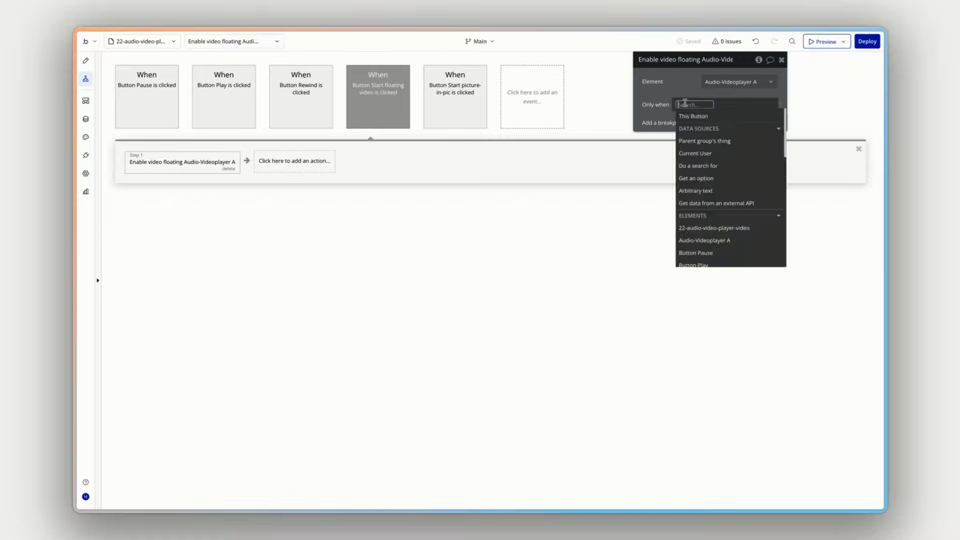
left_click(711, 242)
type("flo")
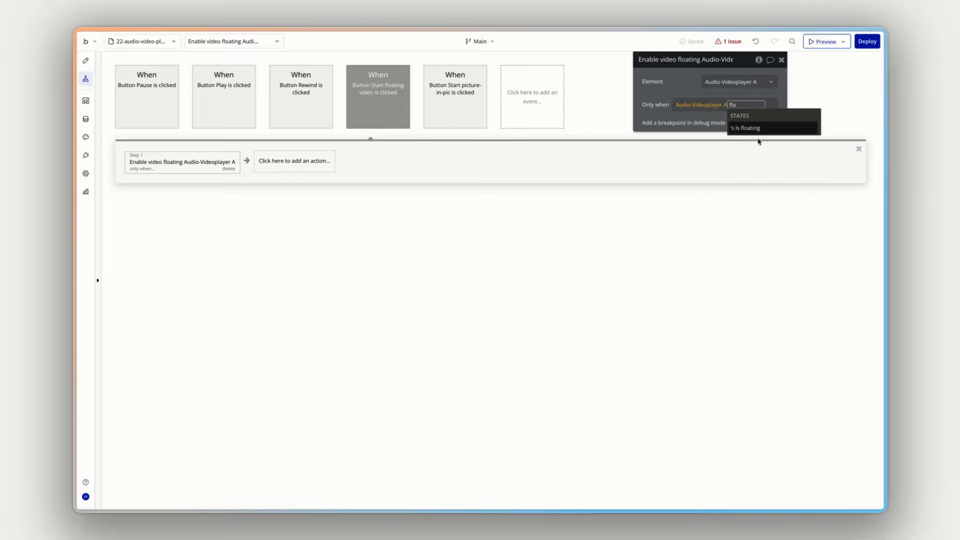
left_click(751, 129)
left_click(718, 155)
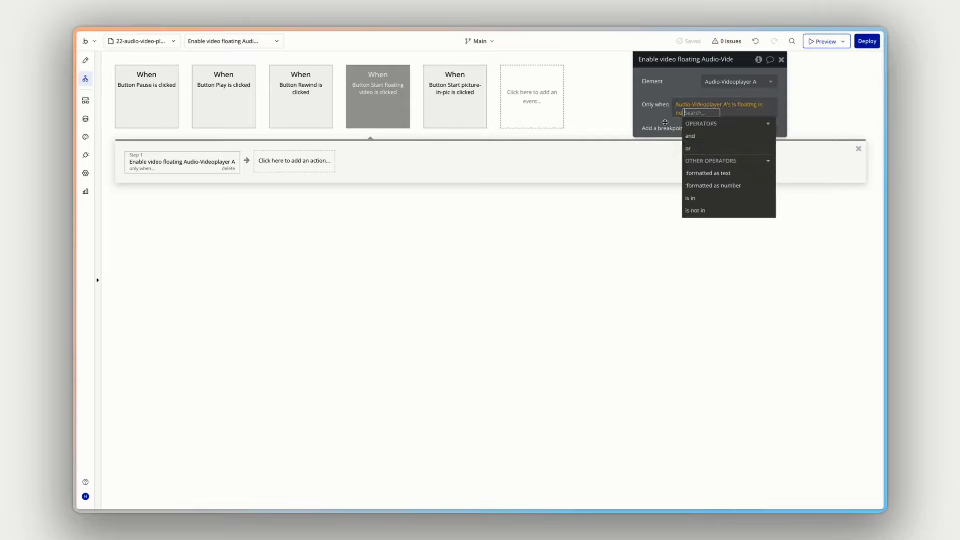
left_click(657, 121)
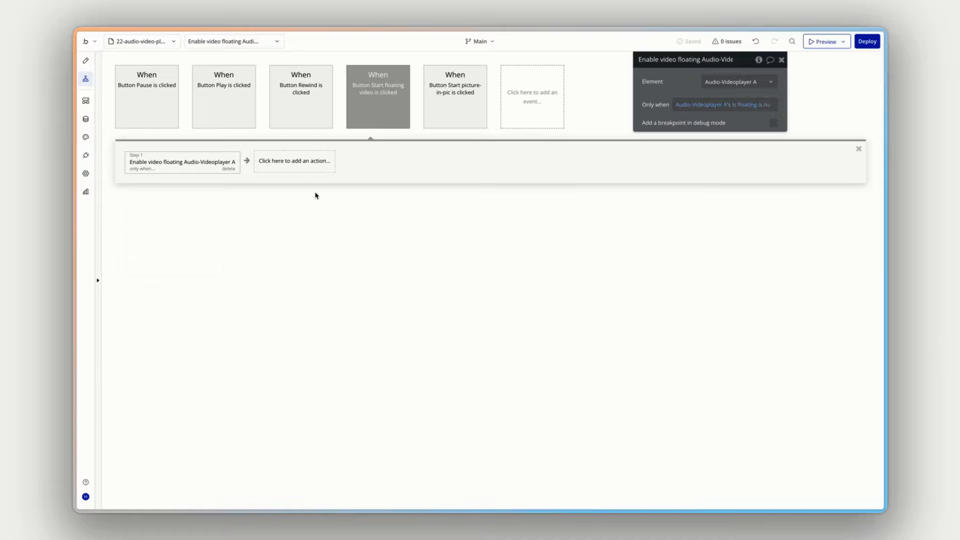
- Preview the page, play the video and start the floating video to test the enable action
left_click(823, 42)
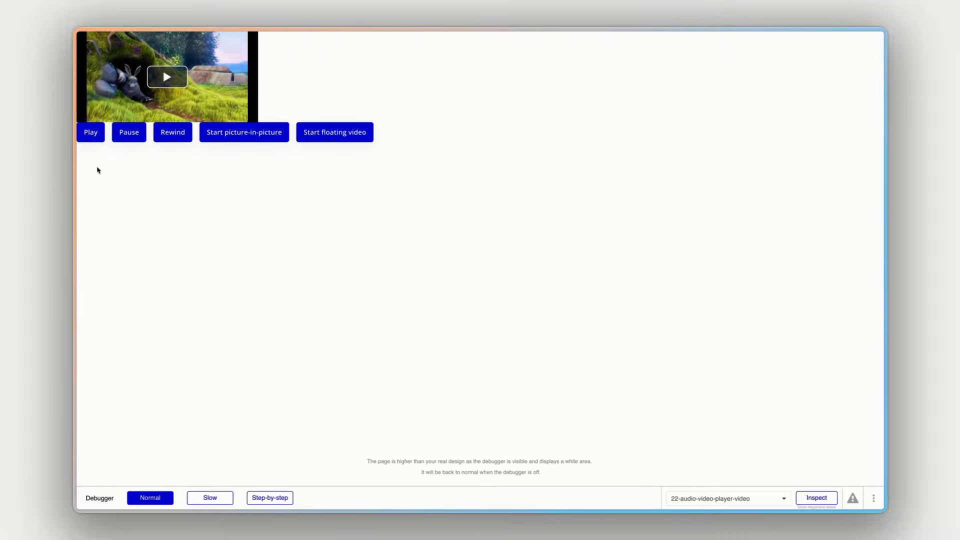
left_click(91, 138)
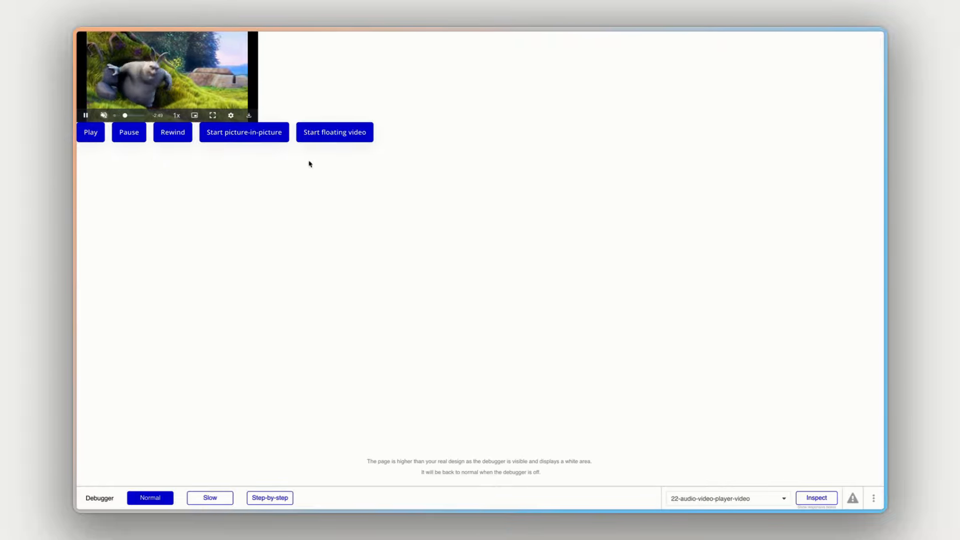
left_click(326, 134)
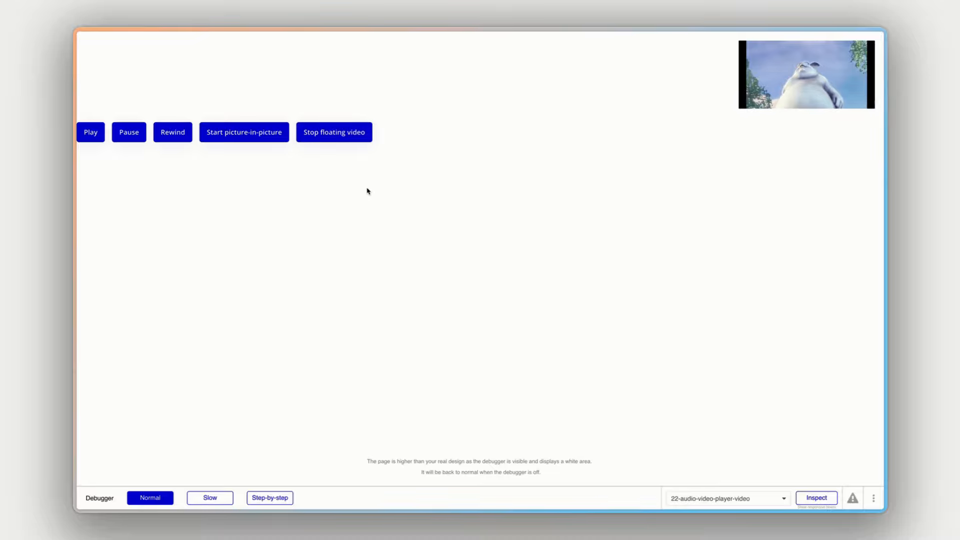
- Return to the workflow editor and add a Disable video floating action for Audio-Videoplayer A as the second step
key("ctrl+shift+Tab")
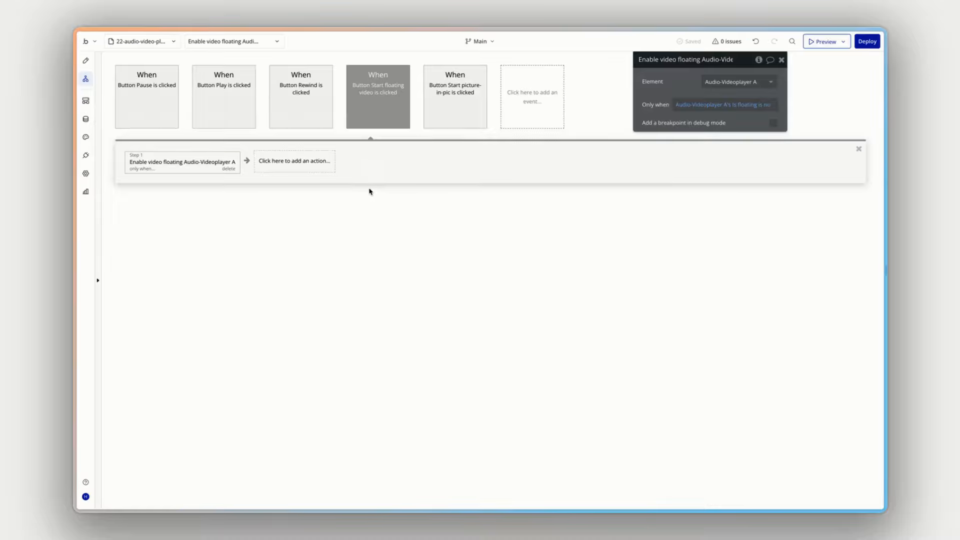
left_click(290, 164)
type("floa")
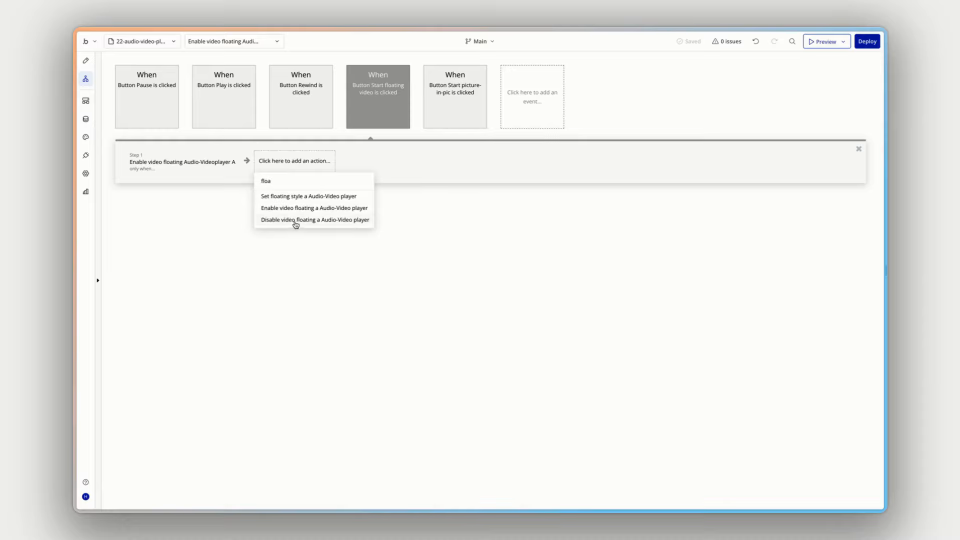
left_click(325, 221)
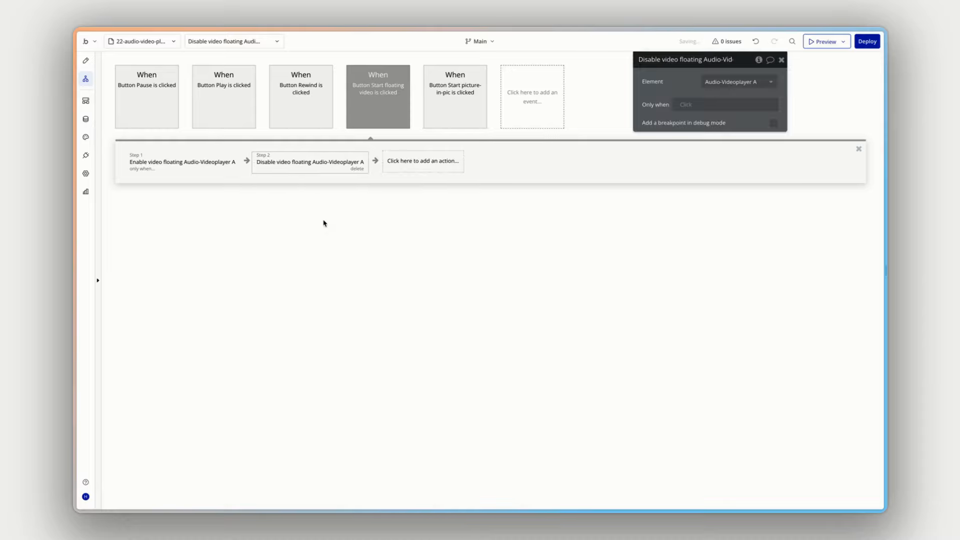
- Restrict the Disable video floating action to run only when Audio-Videoplayer A's Is floating is yes, and check both actions' conditions
left_click(689, 105)
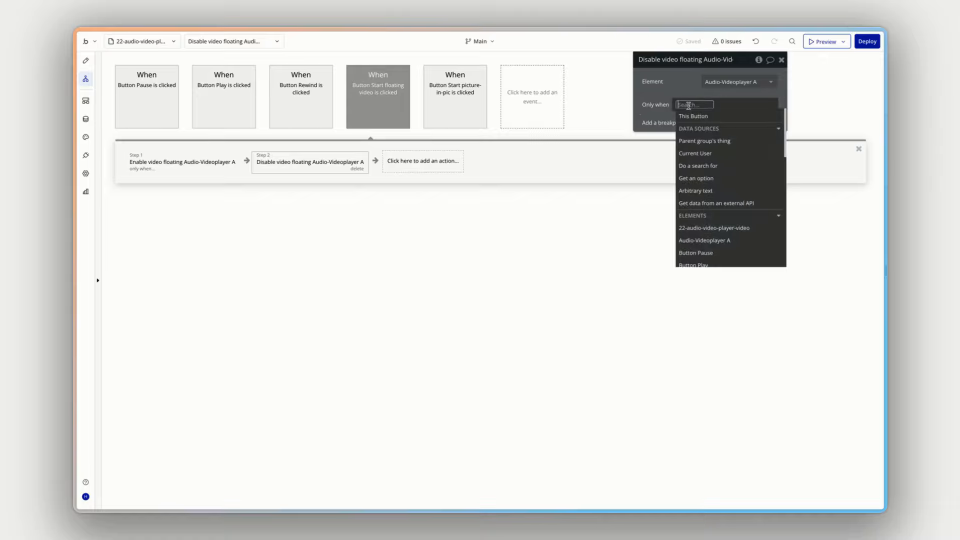
left_click(700, 240)
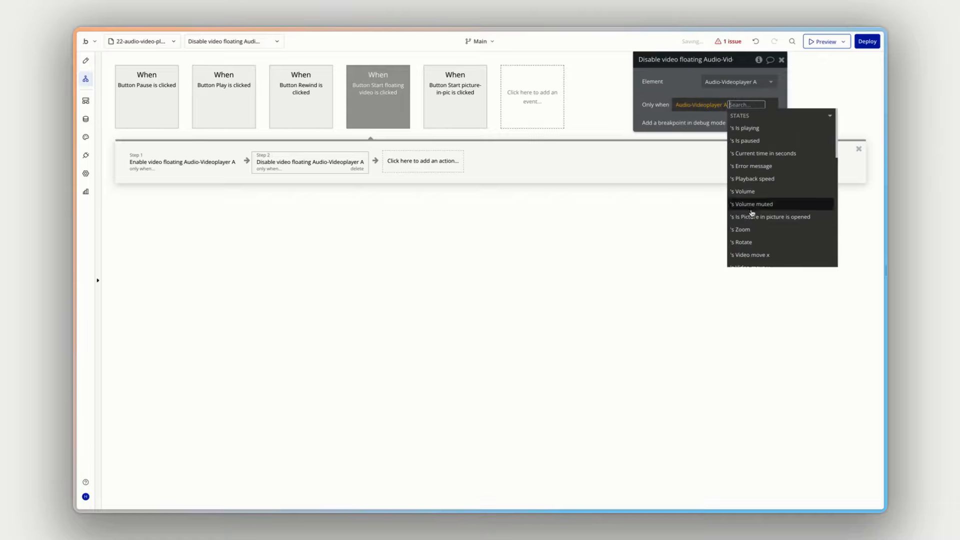
type("flo")
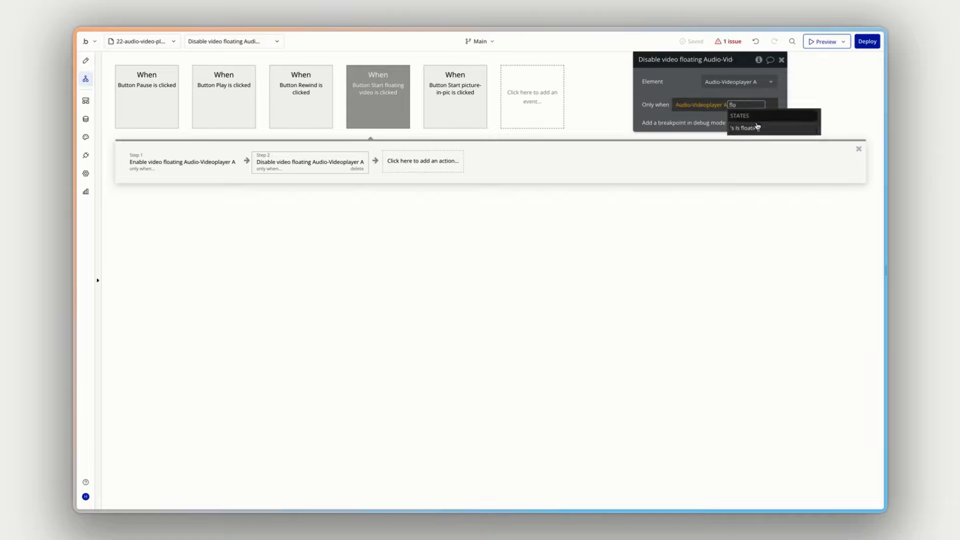
left_click(757, 128)
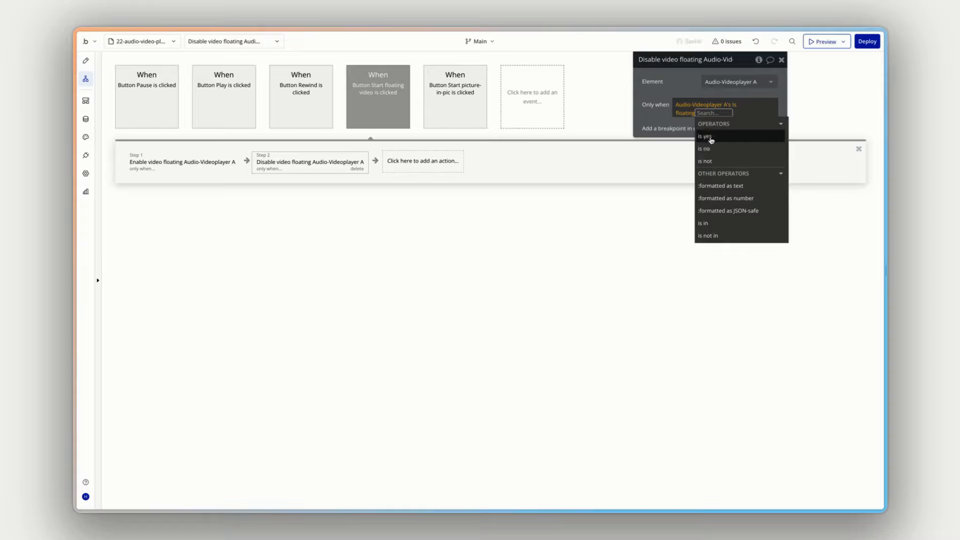
left_click(707, 136)
left_click(662, 114)
left_click(172, 168)
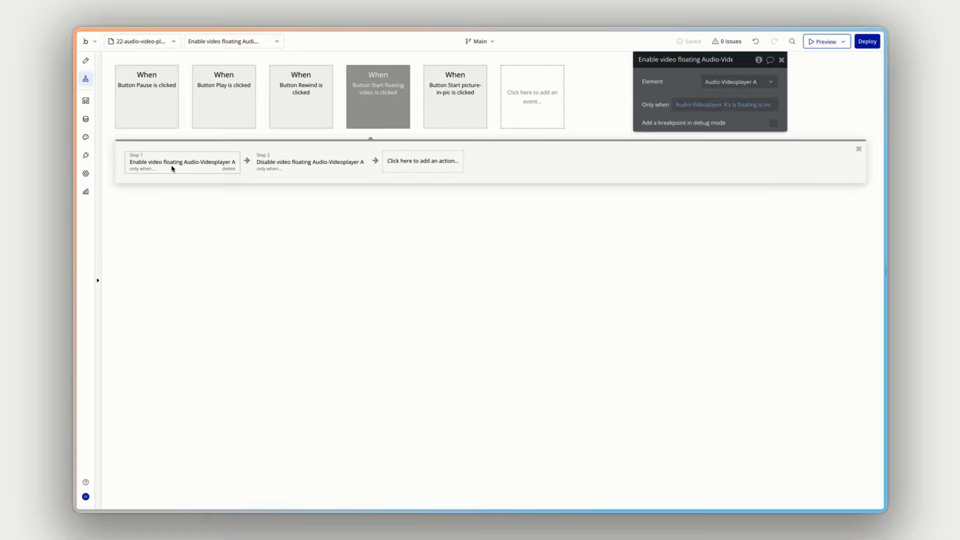
left_click(273, 170)
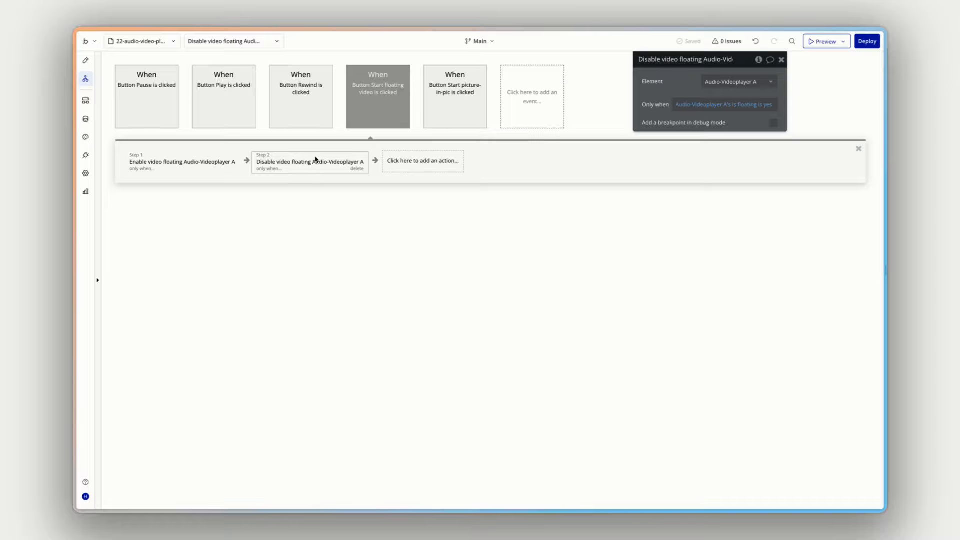
- Preview the page, play the video, and test starting and stopping the floating video
left_click(822, 41)
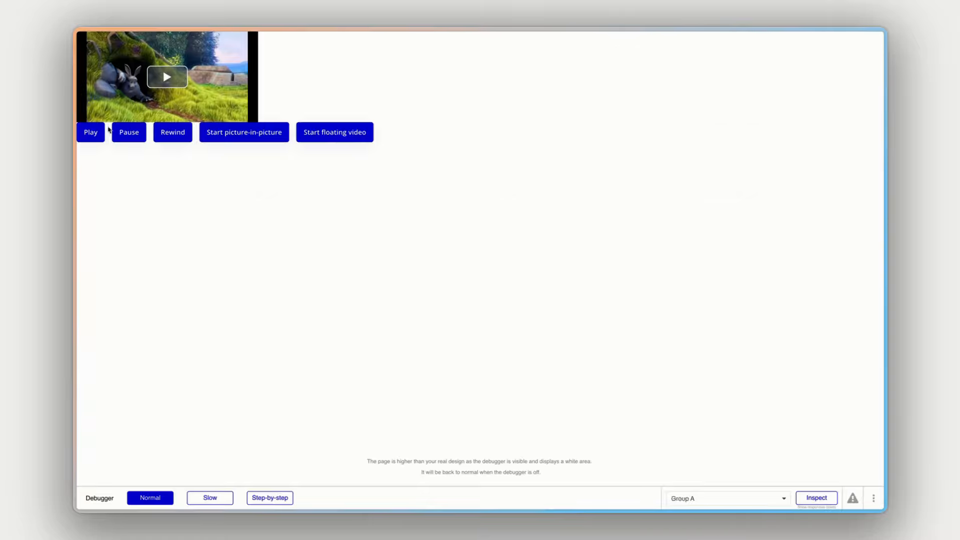
left_click(97, 132)
left_click(331, 133)
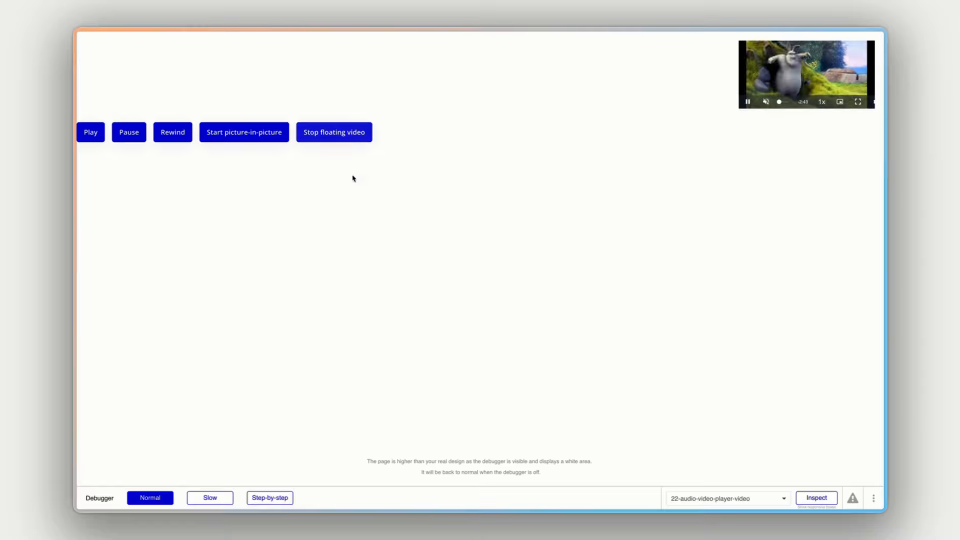
left_click(344, 133)
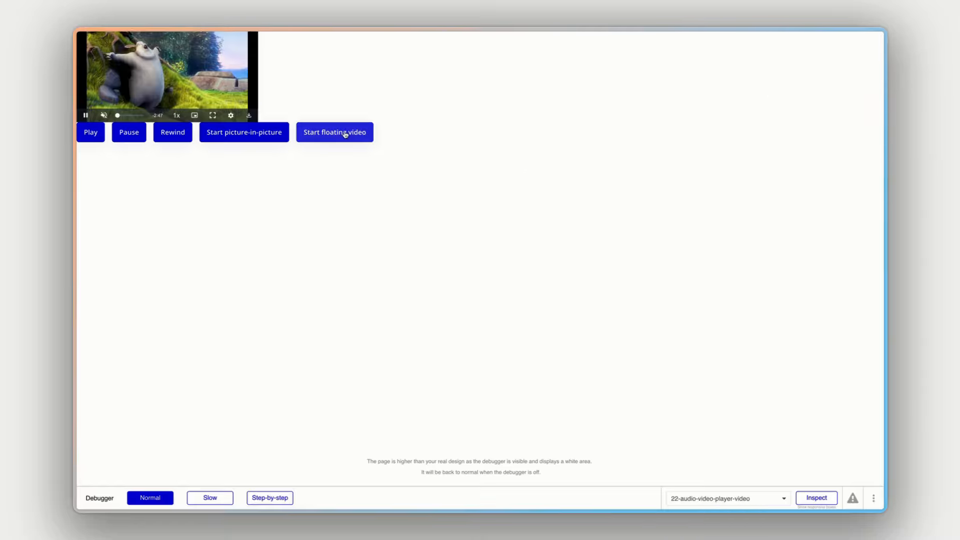
- Test pausing, playing and rewinding the video in picture-in-picture mode, and stop picture-in-picture
left_click(265, 136)
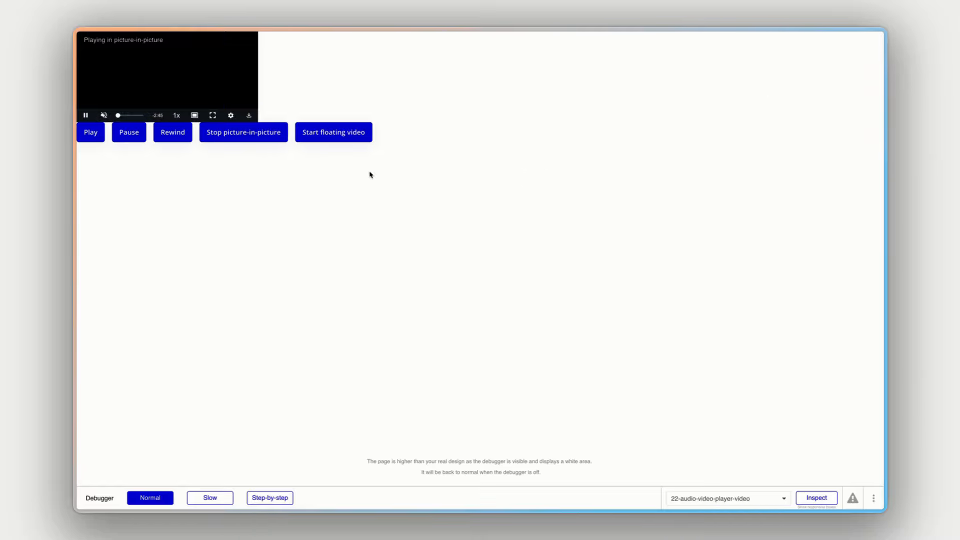
left_click(134, 132)
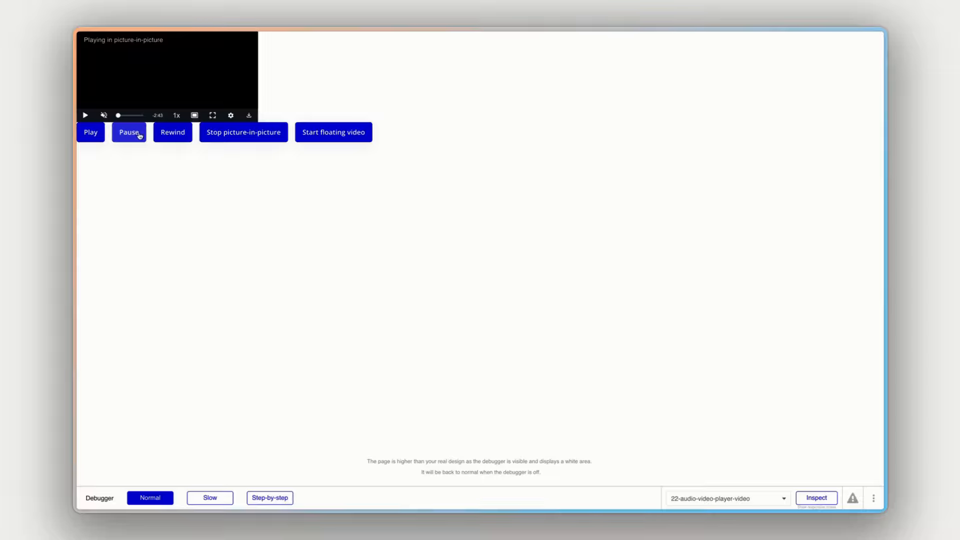
left_click(95, 132)
left_click(173, 134)
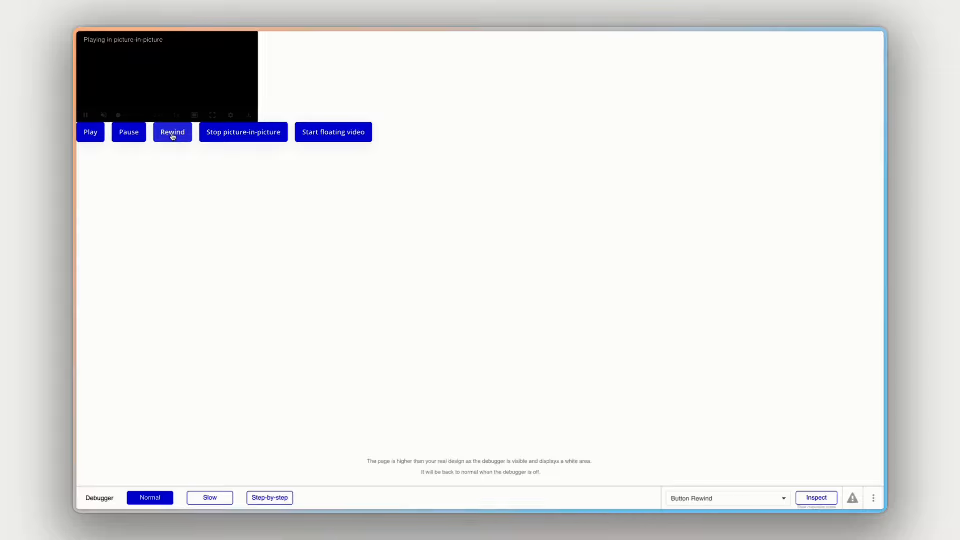
left_click(235, 135)
- Start the floating video again, rewind it while floating, stop floating and pause playback
left_click(332, 133)
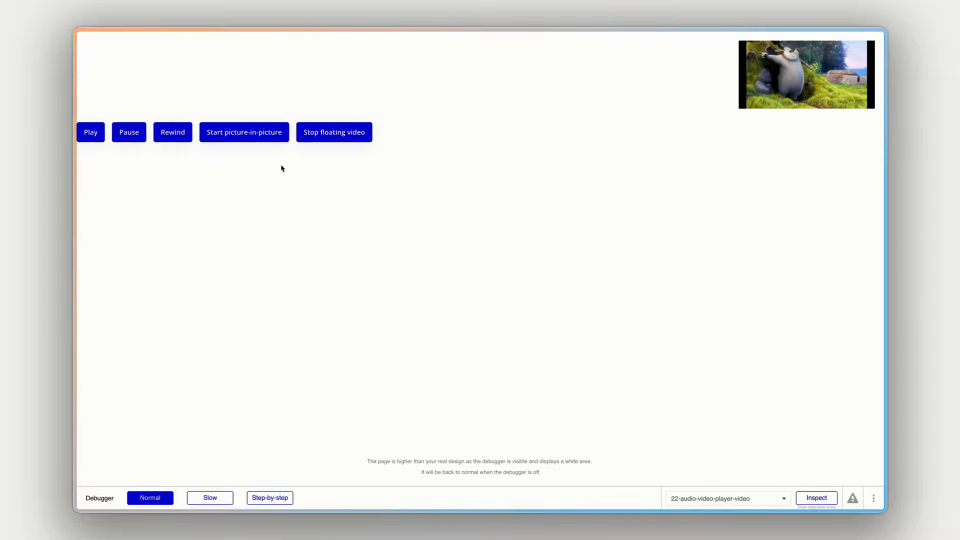
left_click(166, 140)
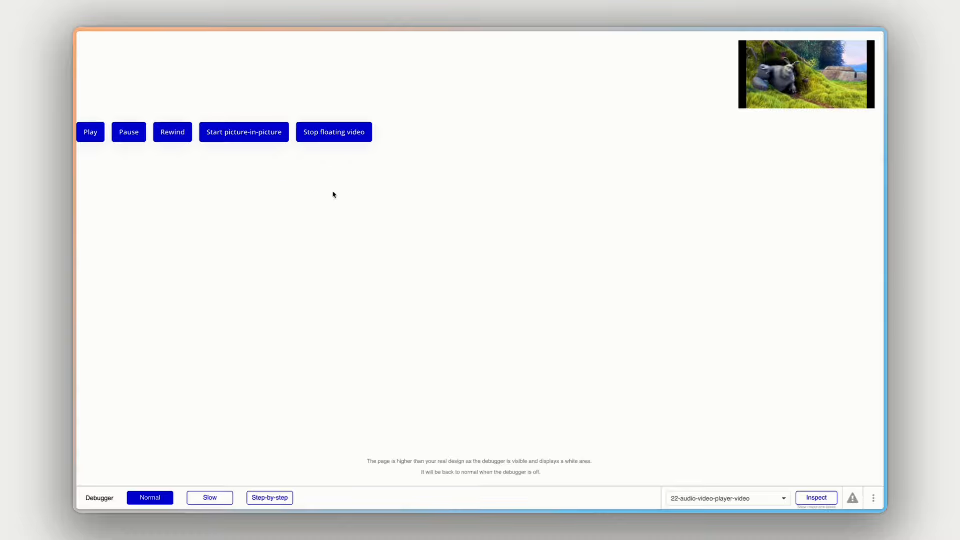
left_click(323, 133)
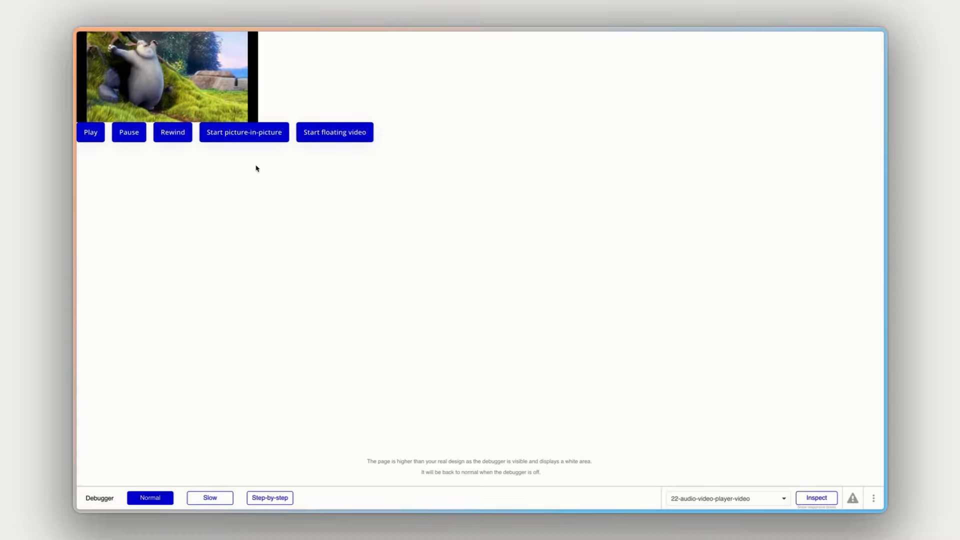
left_click(141, 139)
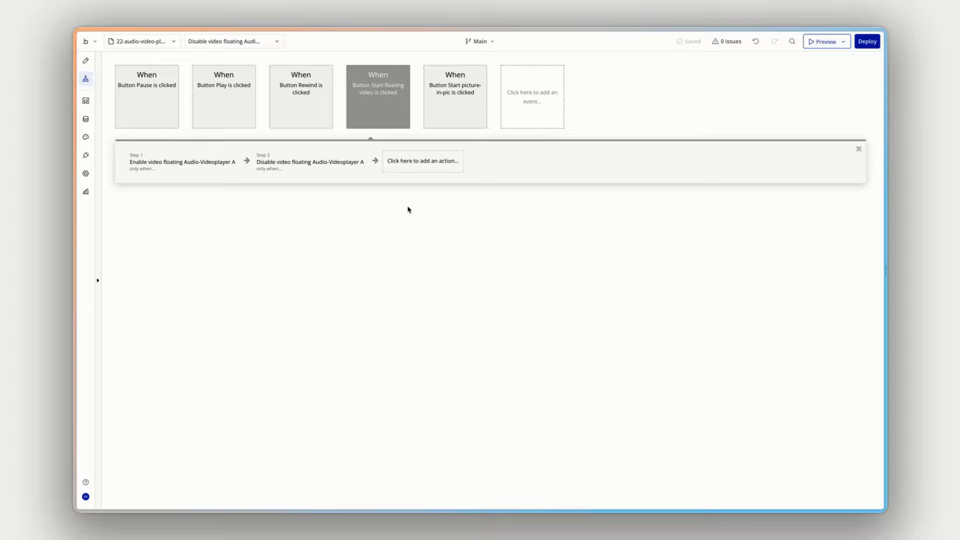
- Add a Set floating style action for Audio-Videoplayer A as the third step of the Start floating video workflow
left_click(410, 166)
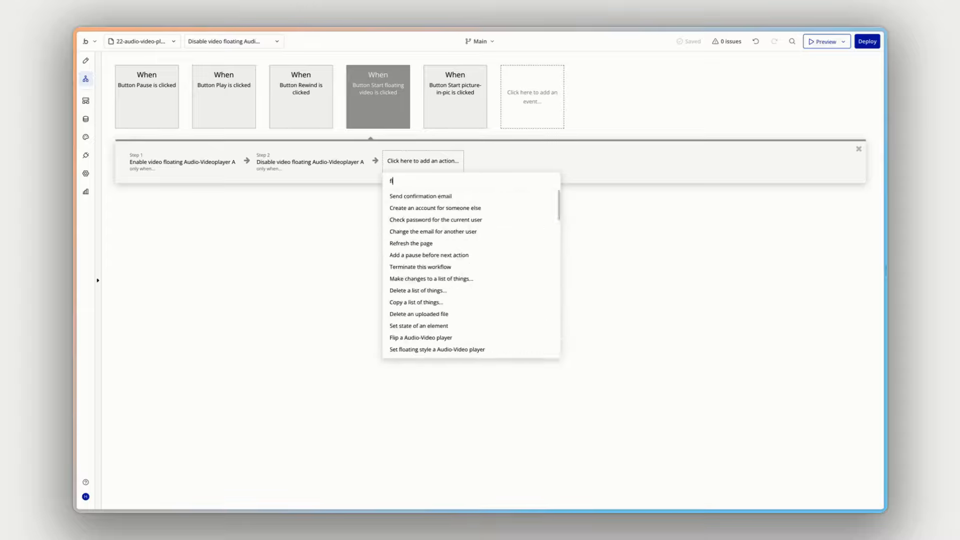
type("floa")
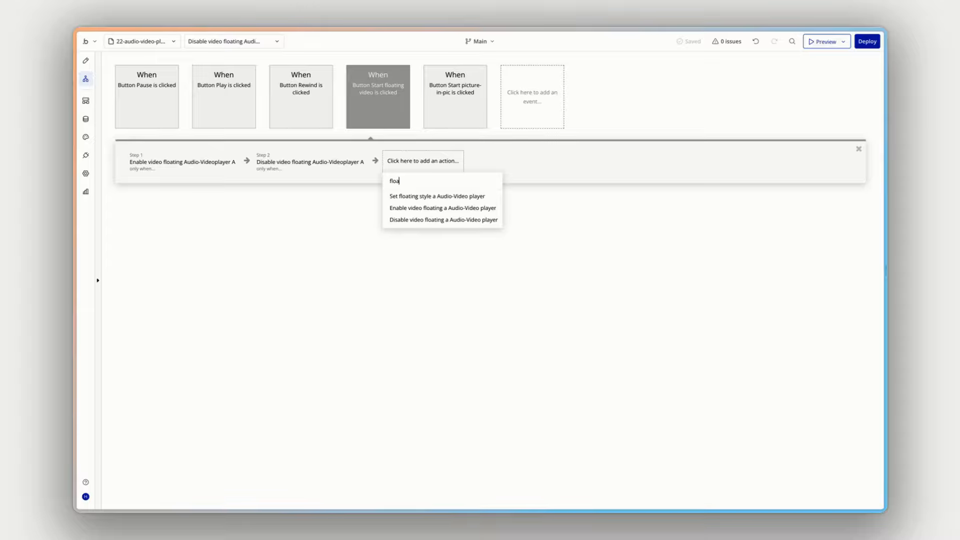
left_click(423, 198)
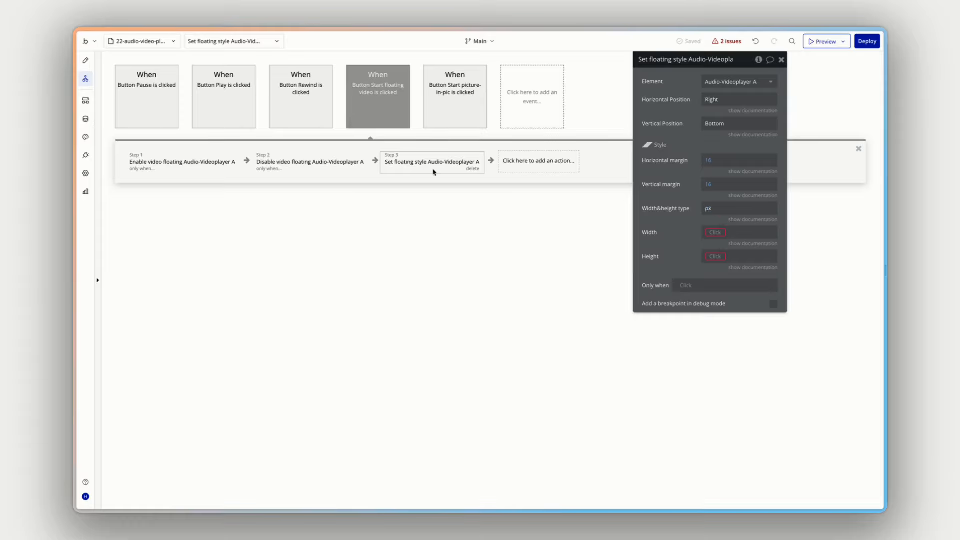
- Delete the Set floating style action from the Start floating video workflow
mouse_move(434, 172)
left_click(474, 169)
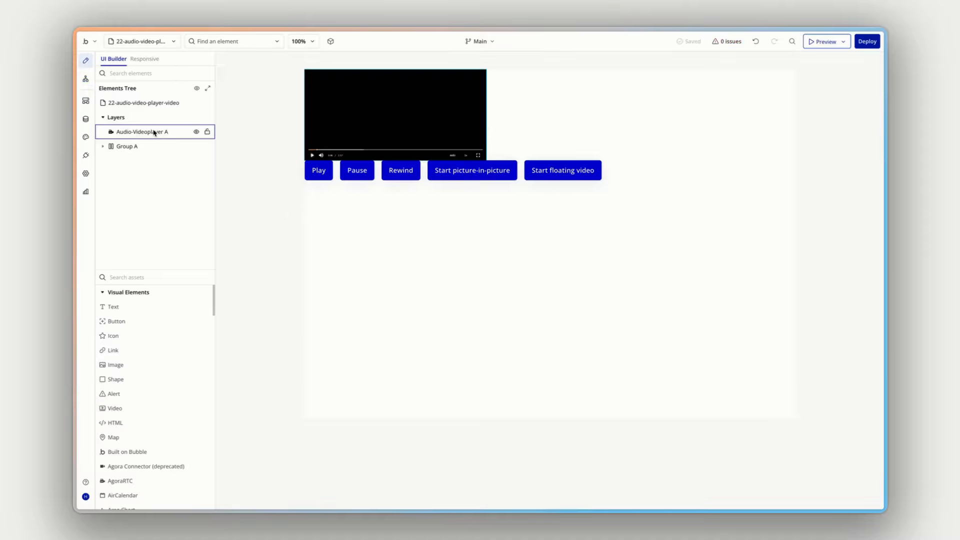
- Group Audio-Videoplayer A and Group A in a column container with a 16 px row gap
left_click(142, 132)
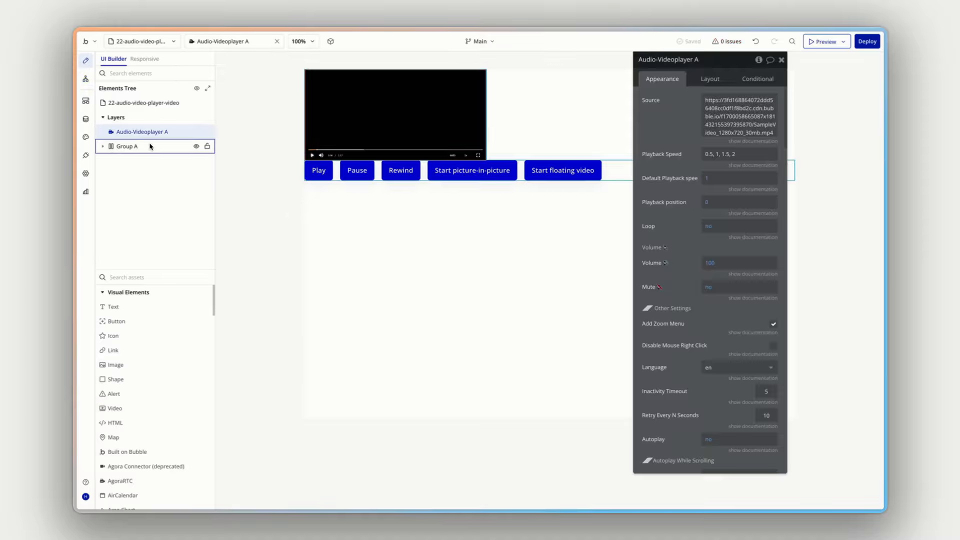
left_click(156, 146, "shift")
right_click(156, 146)
mouse_move(265, 210)
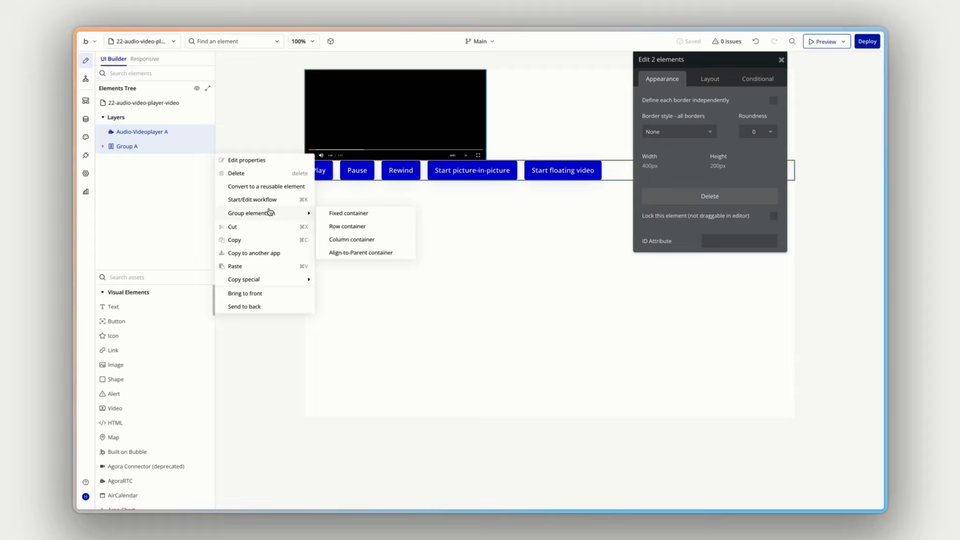
left_click(361, 235)
left_click(712, 79)
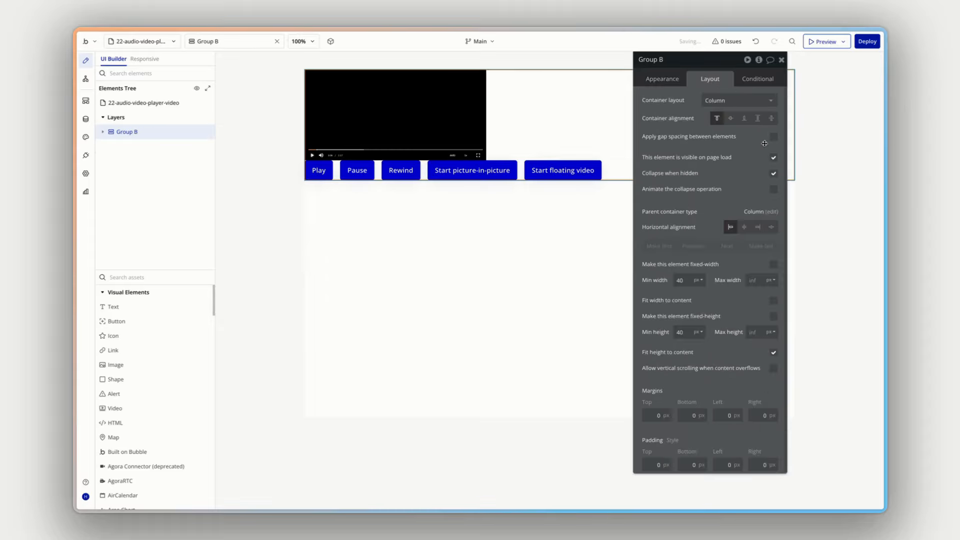
left_click(774, 136)
left_click(764, 153)
type("16")
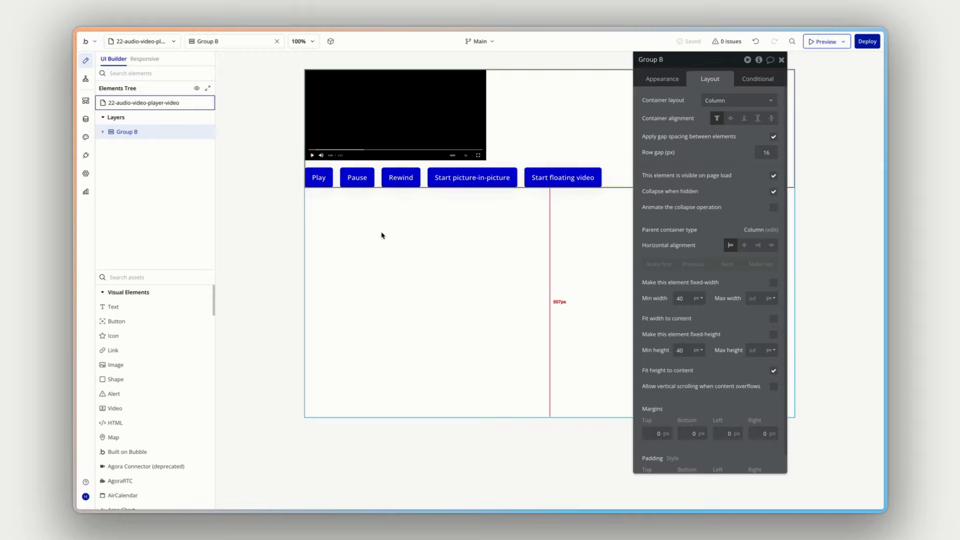
- Add a Video Recorder element below the player group and set it to 600 px wide and 300 px high
left_click(134, 278)
type("recor")
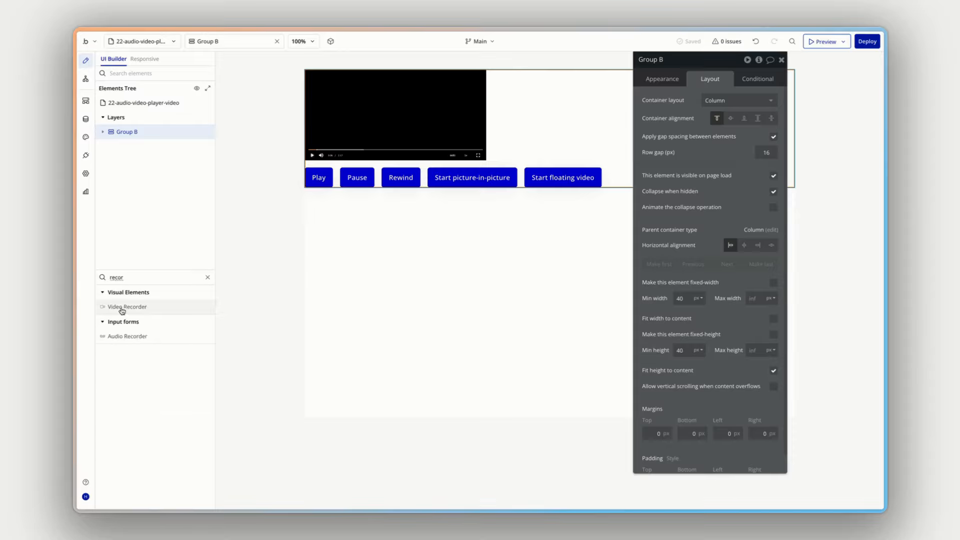
left_click_drag(129, 309, 364, 275)
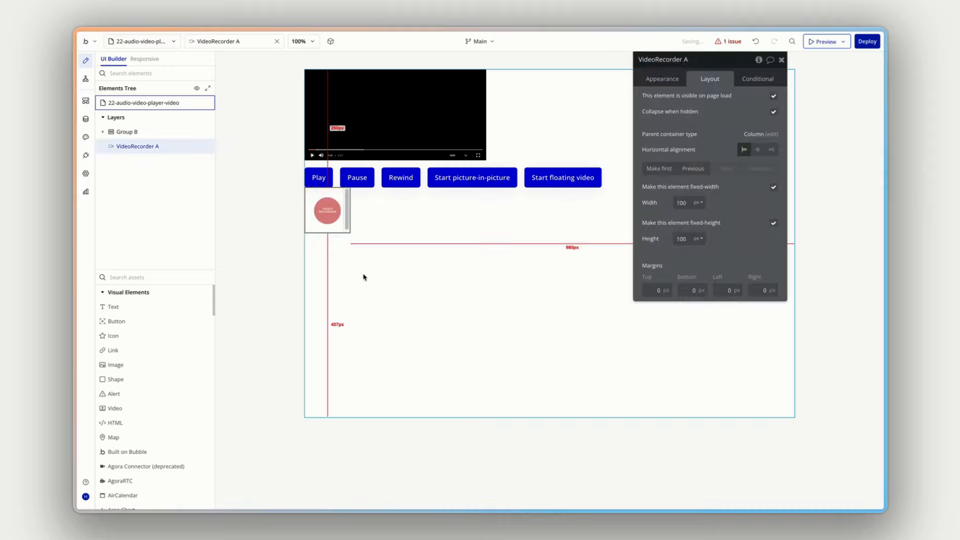
double_click(684, 203)
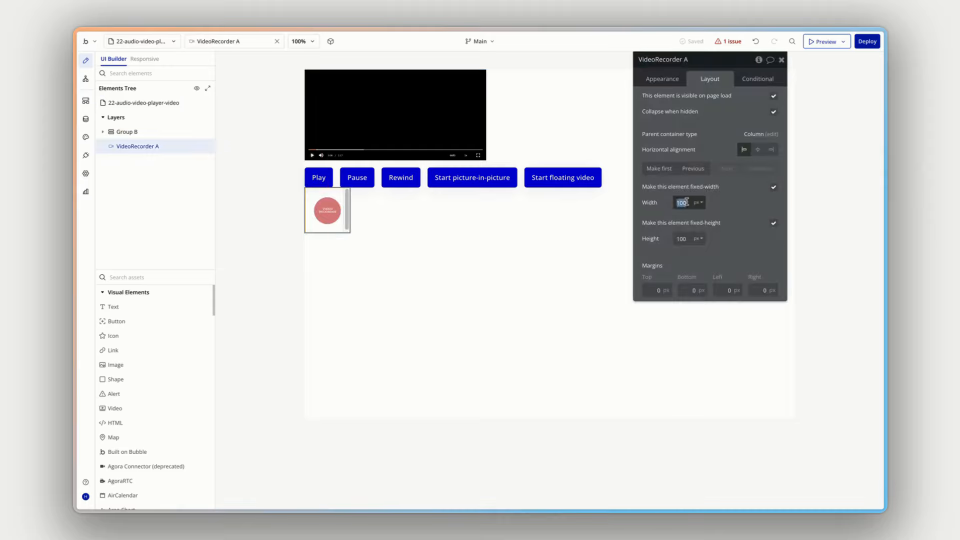
type("600")
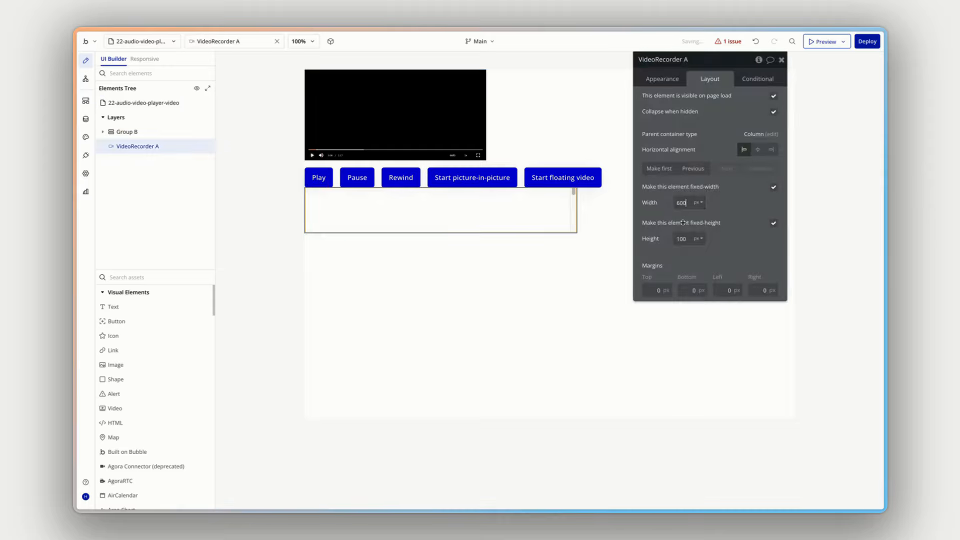
double_click(682, 239)
type("300")
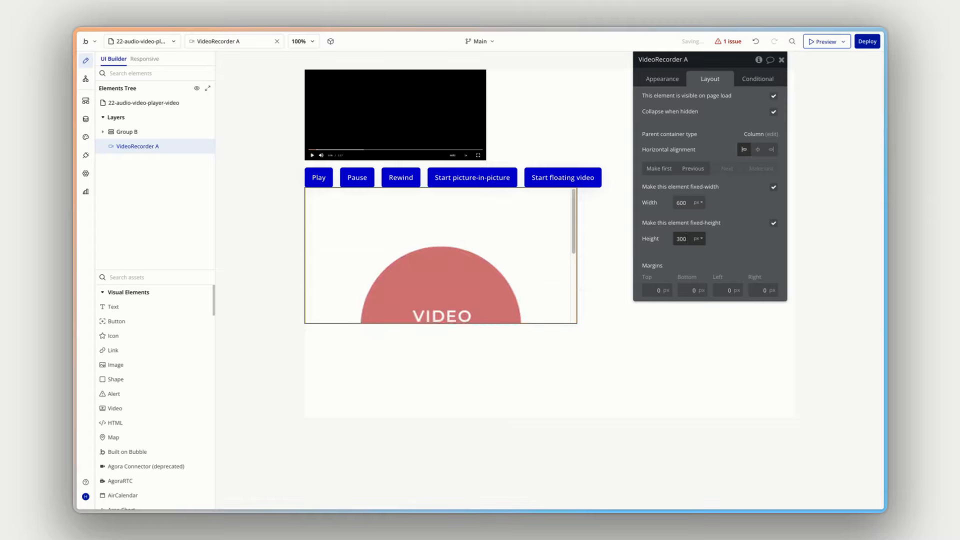
- Wrap VideoRecorder A in a column container with a 16 px row gap
left_click(146, 131)
left_click(149, 147)
right_click(216, 156)
mouse_move(270, 213)
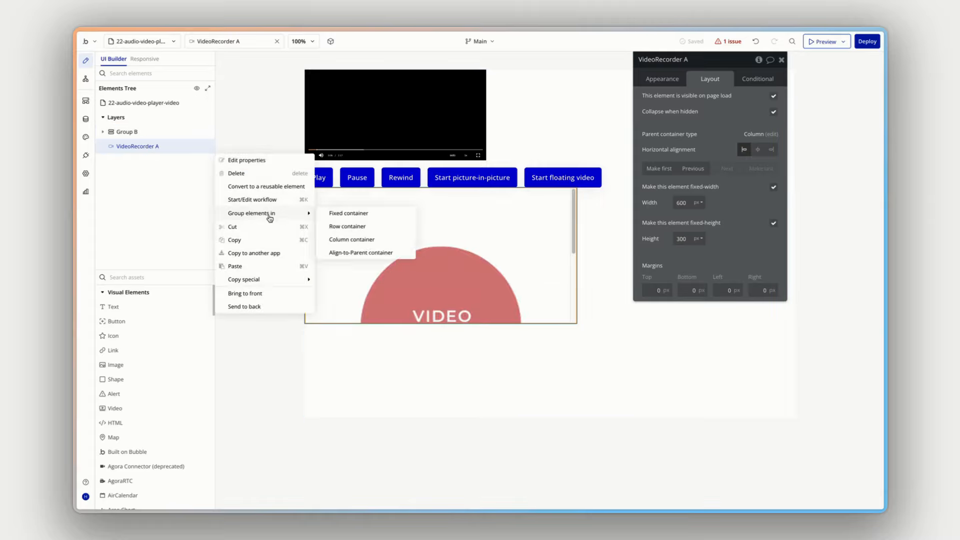
left_click(353, 240)
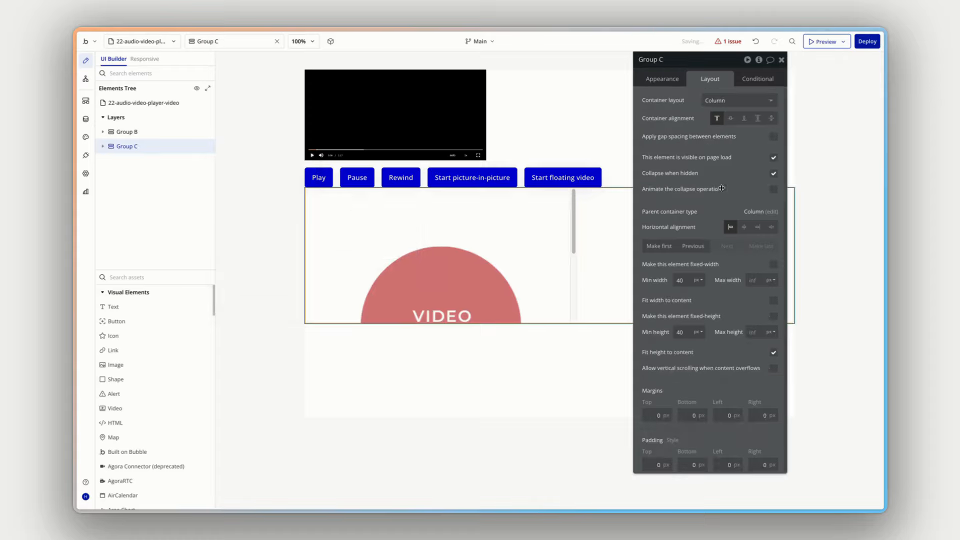
left_click(773, 137)
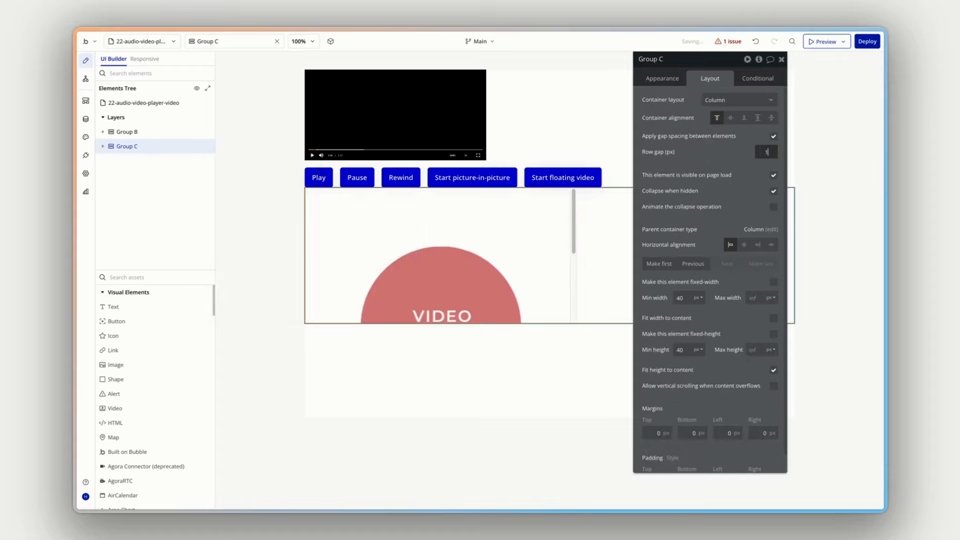
- Group Group B and Group C in a column container with an 80 px row gap
left_click(147, 132, "shift")
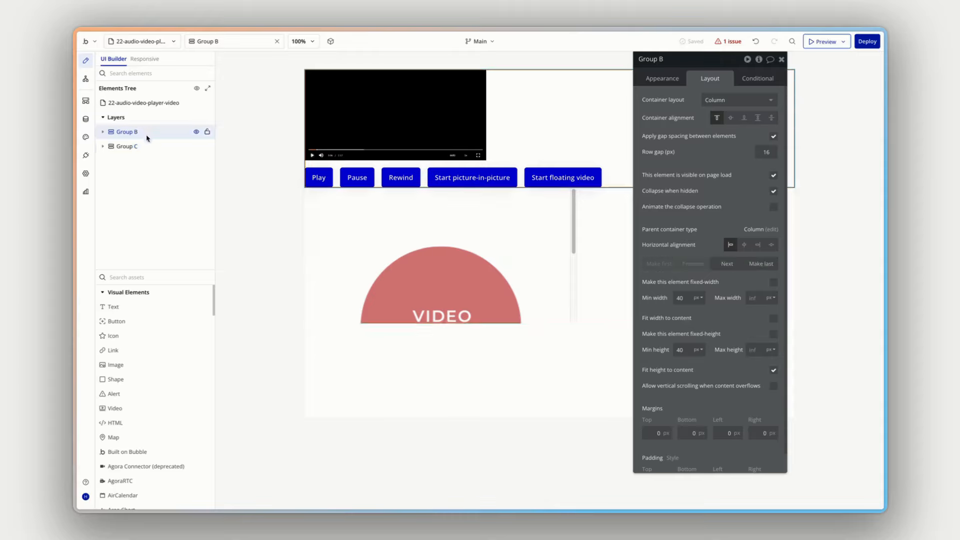
right_click(148, 154)
mouse_move(271, 214)
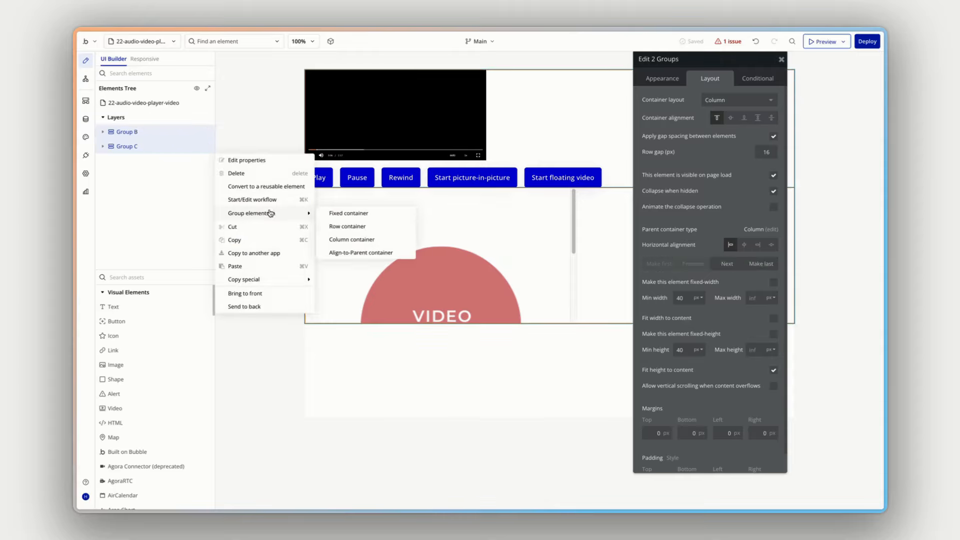
left_click(358, 238)
left_click(764, 151)
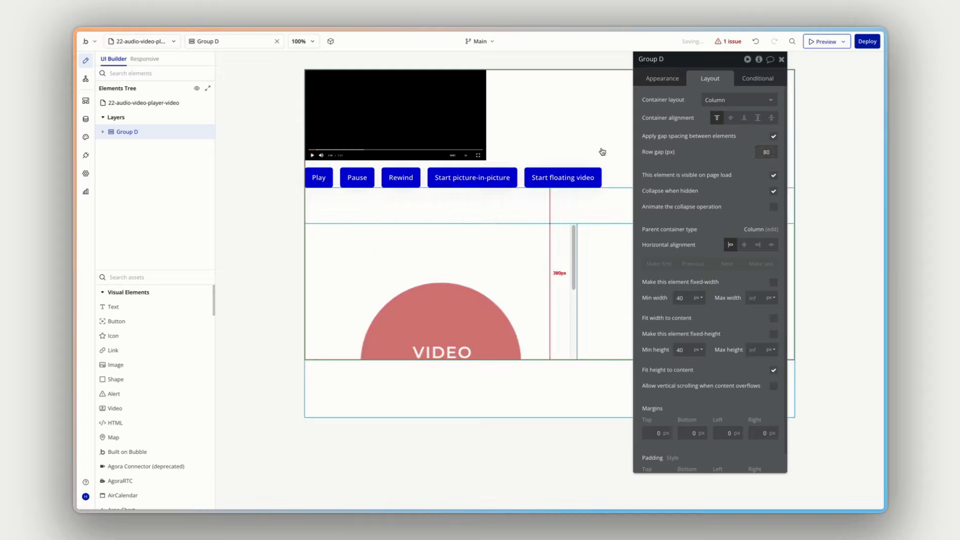
- Look through the groups nested inside Group D and select VideoRecorder A within Group C
left_click(102, 133)
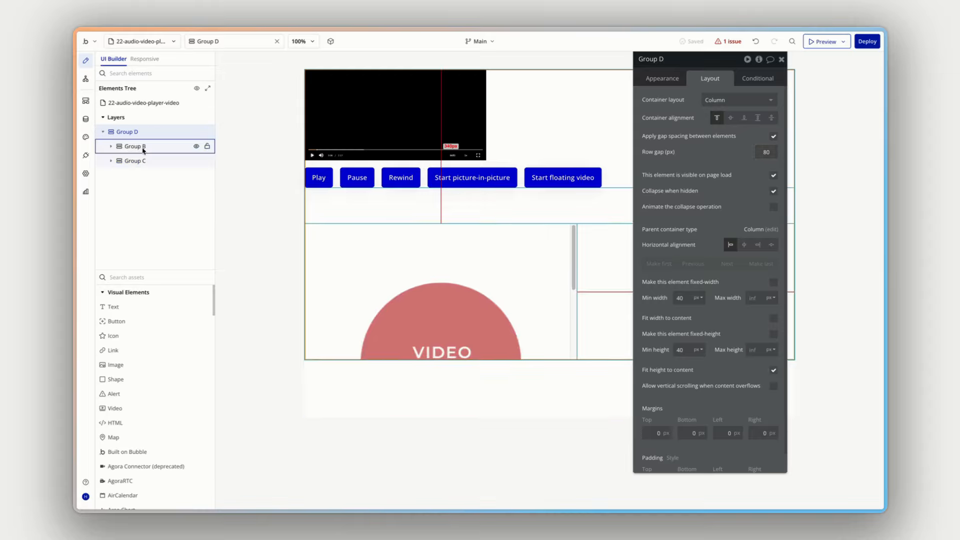
left_click(145, 146)
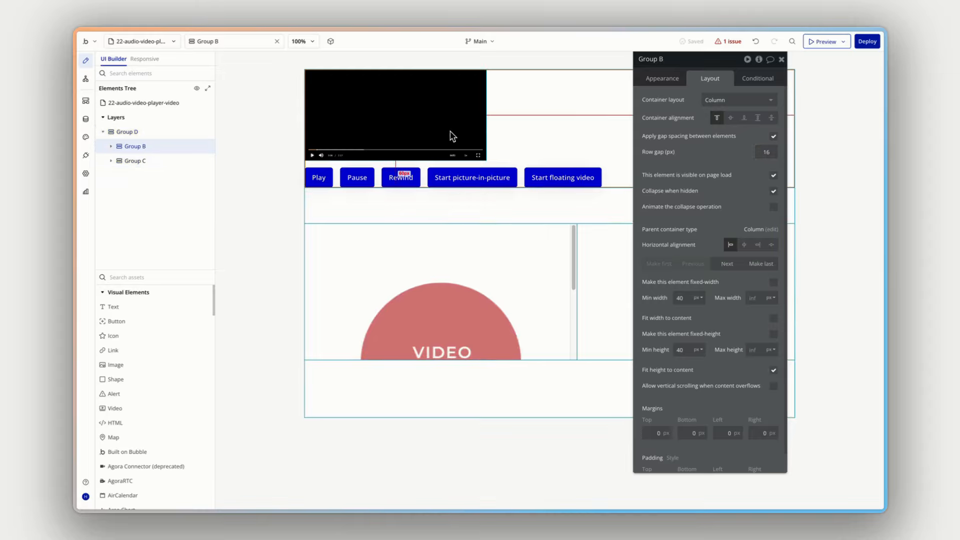
left_click(134, 161)
left_click(111, 161)
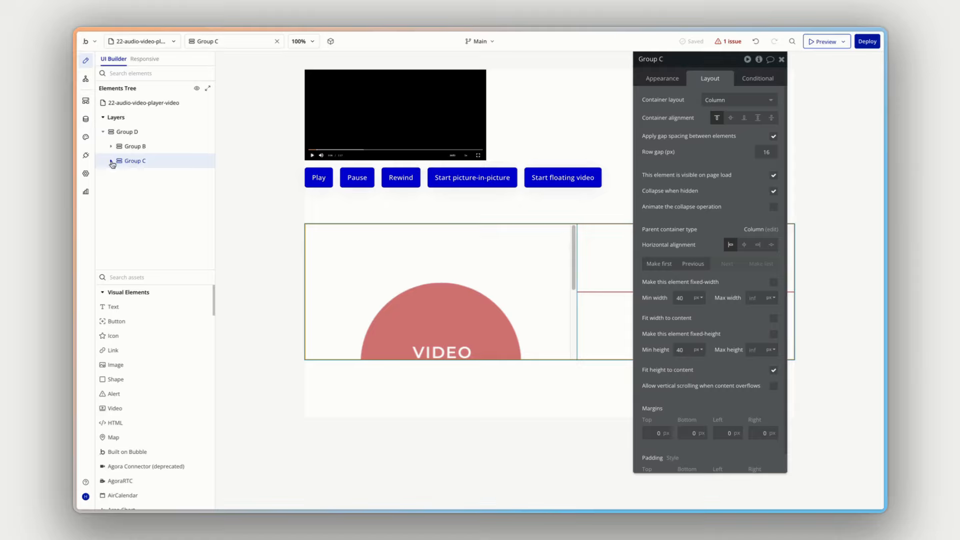
left_click(156, 176)
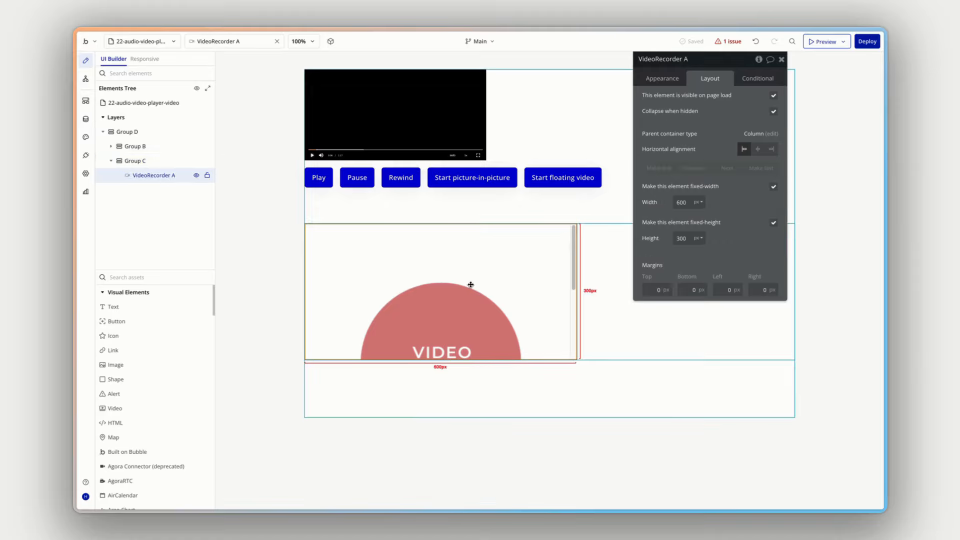
- Review the issue reported for VideoRecorder A and set its File uploads enabled and Mirror Camera properties to "yes"
left_click(734, 42)
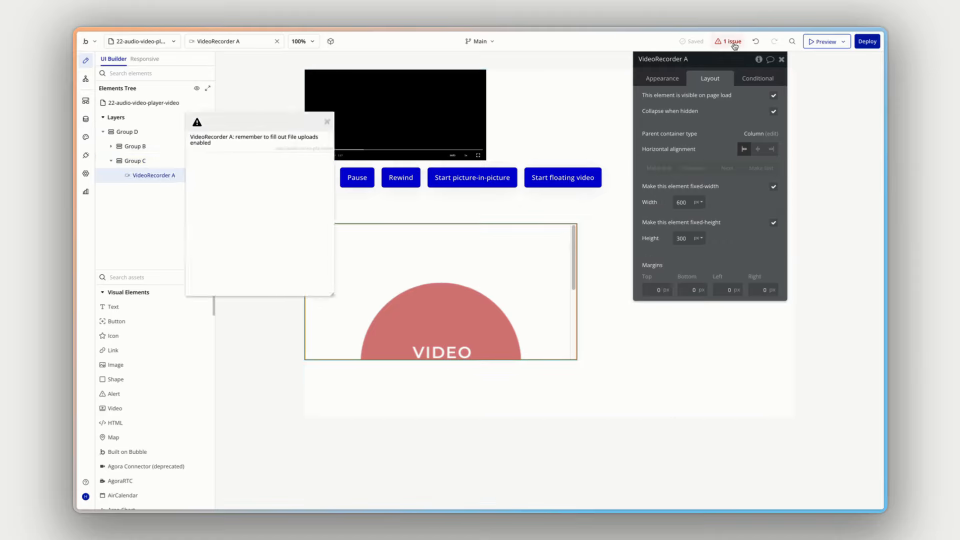
left_click(182, 155)
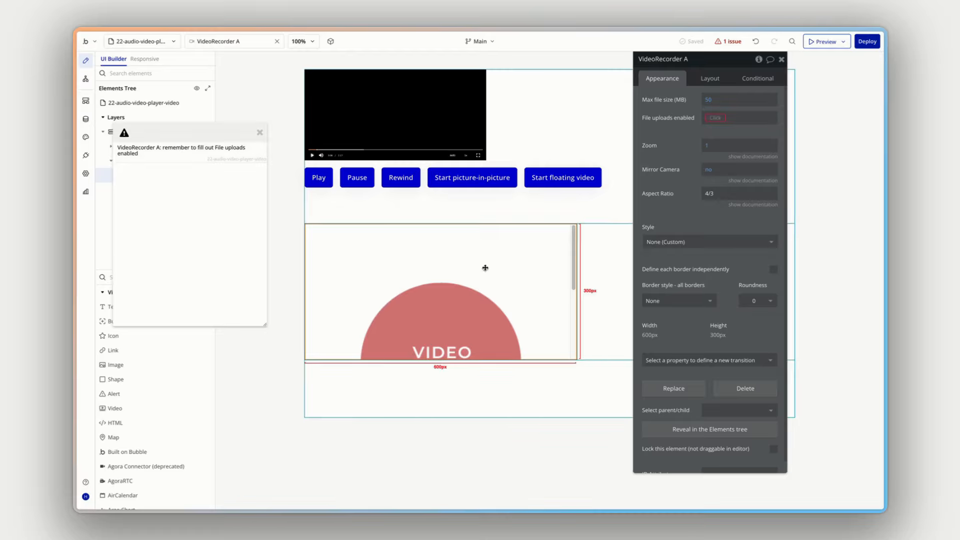
left_click(260, 132)
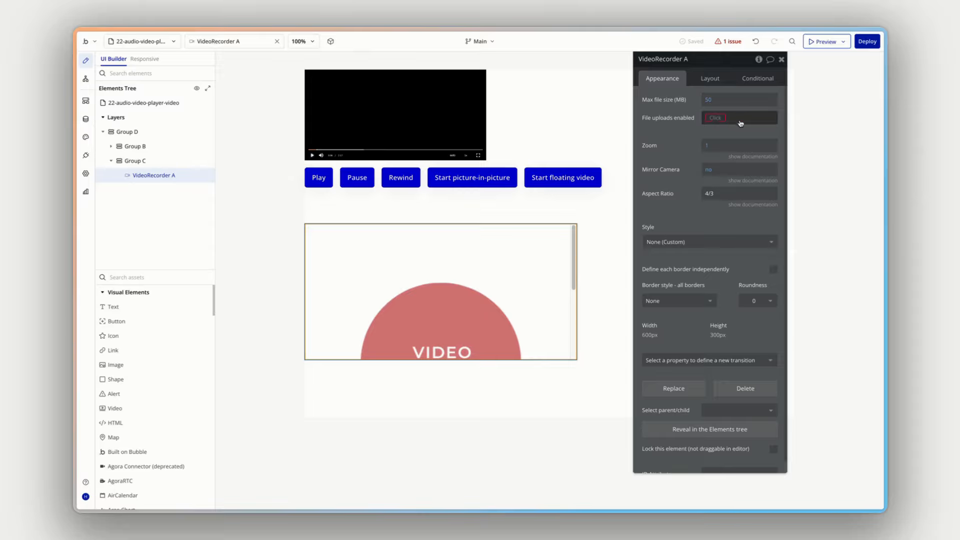
left_click(710, 169)
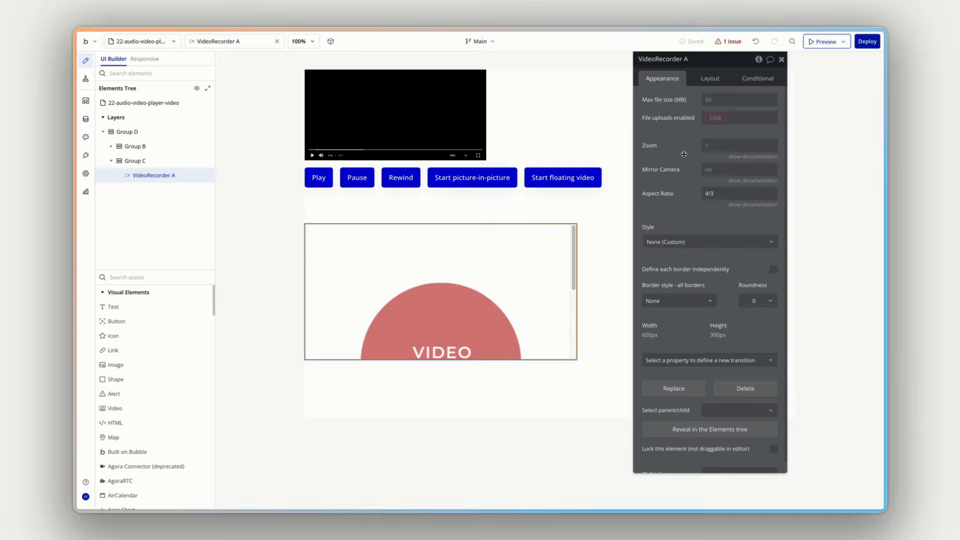
left_click(715, 118)
left_click(717, 141)
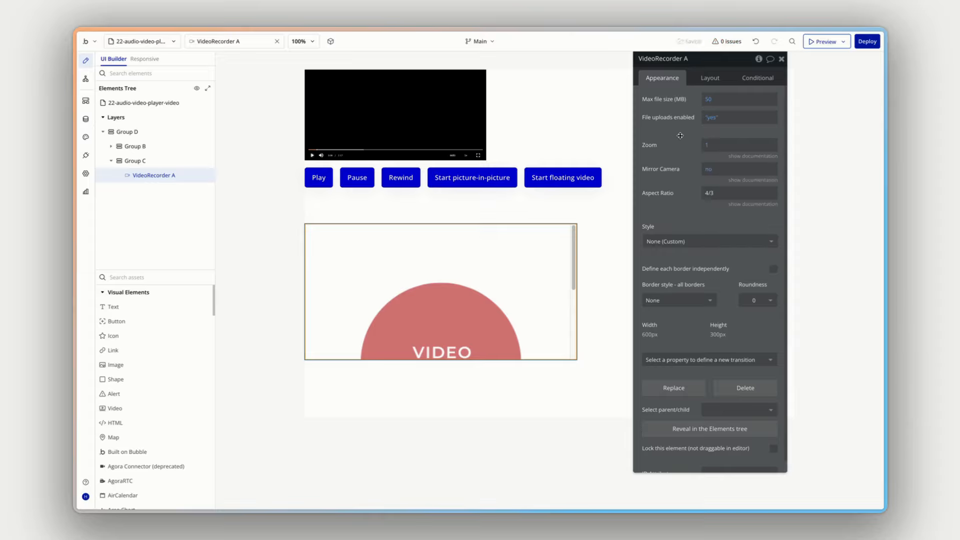
left_click(708, 171)
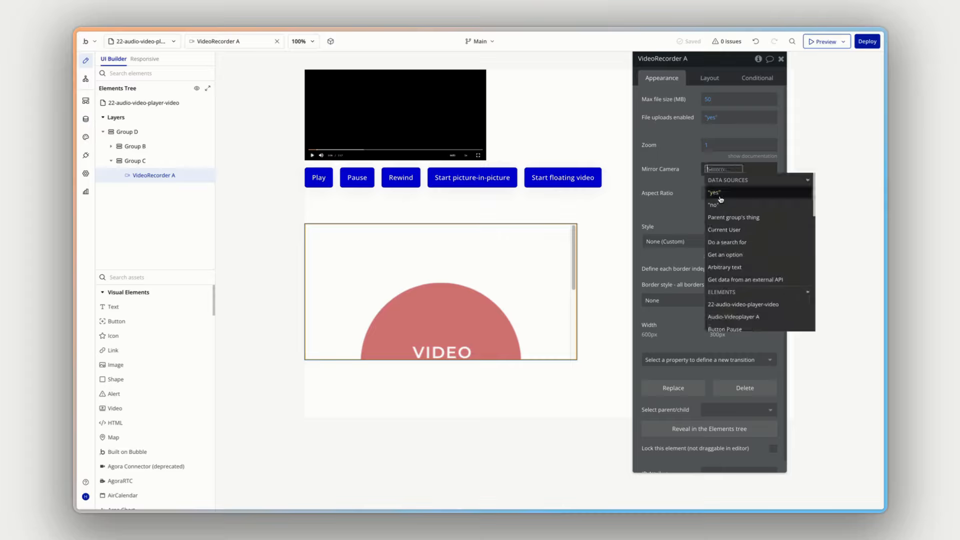
left_click(719, 197)
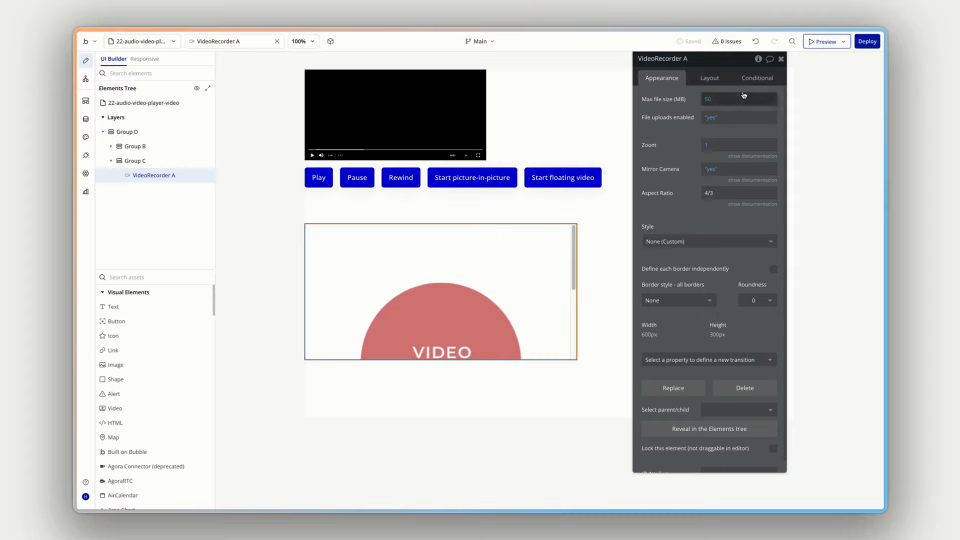
- Preview the page with the video recorder and return to the editor
left_click(816, 44)
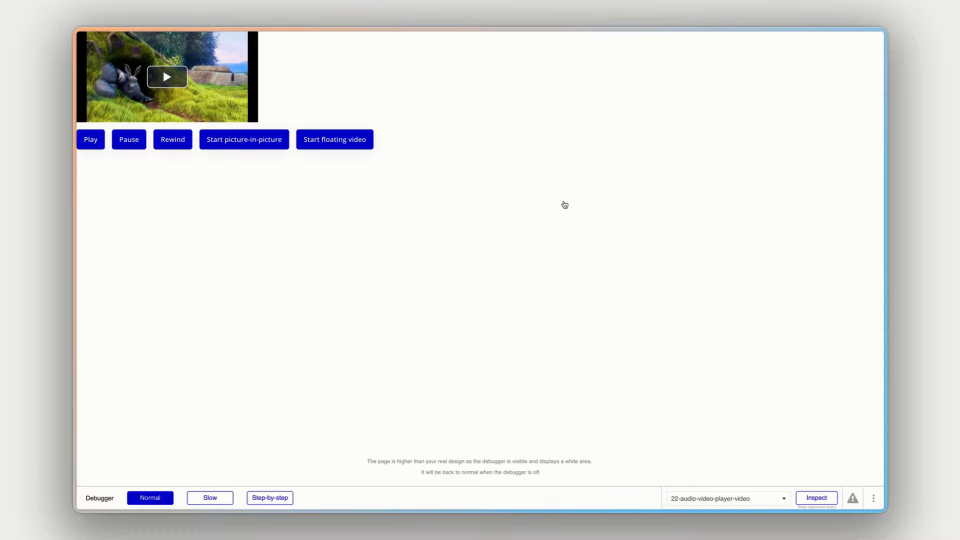
key("super+w")
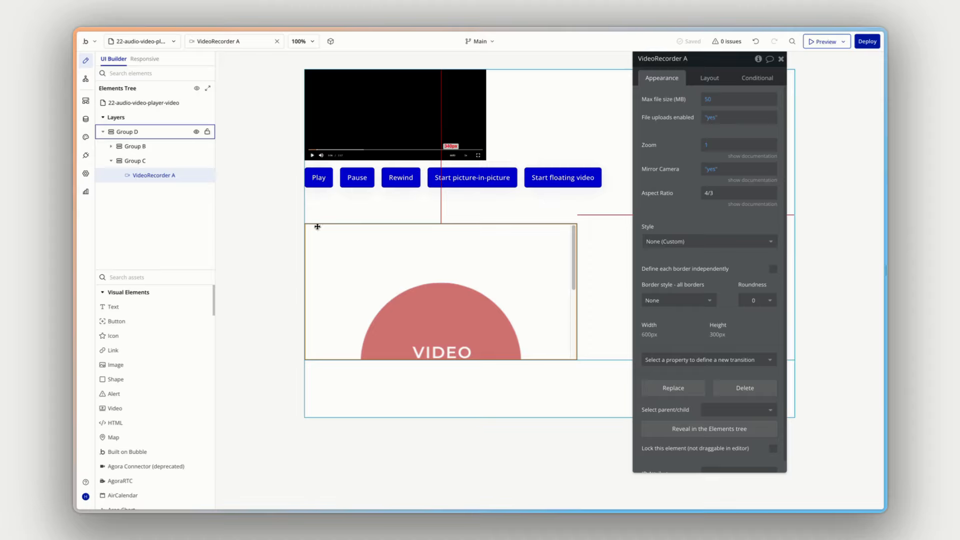
- Add a button to Group C below the video recorder and label it "Start camera"
left_click_drag(118, 321, 165, 186)
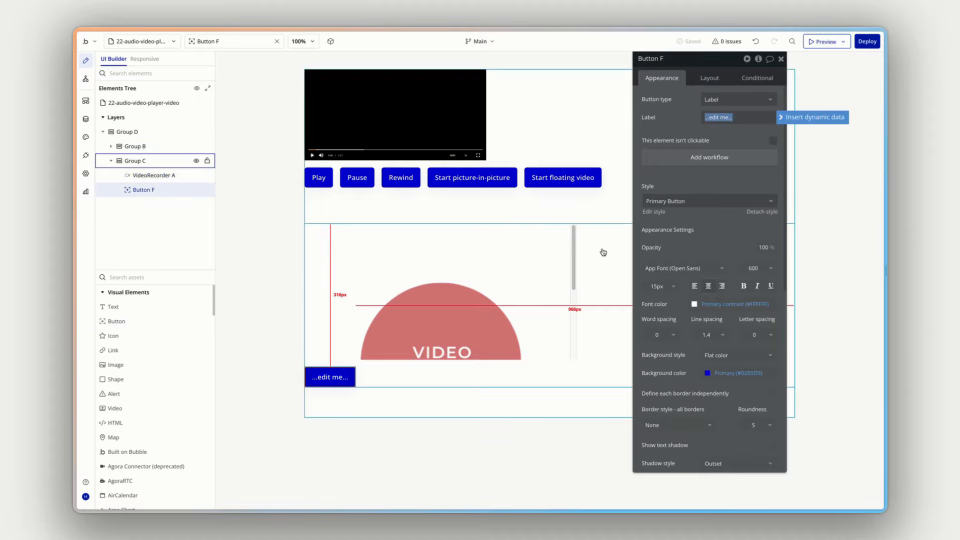
type("Start")
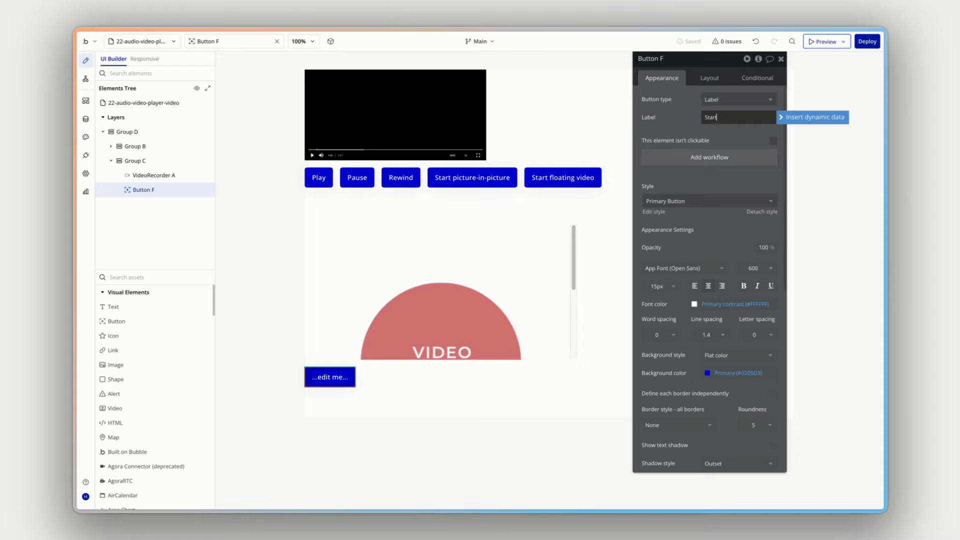
type(" camera")
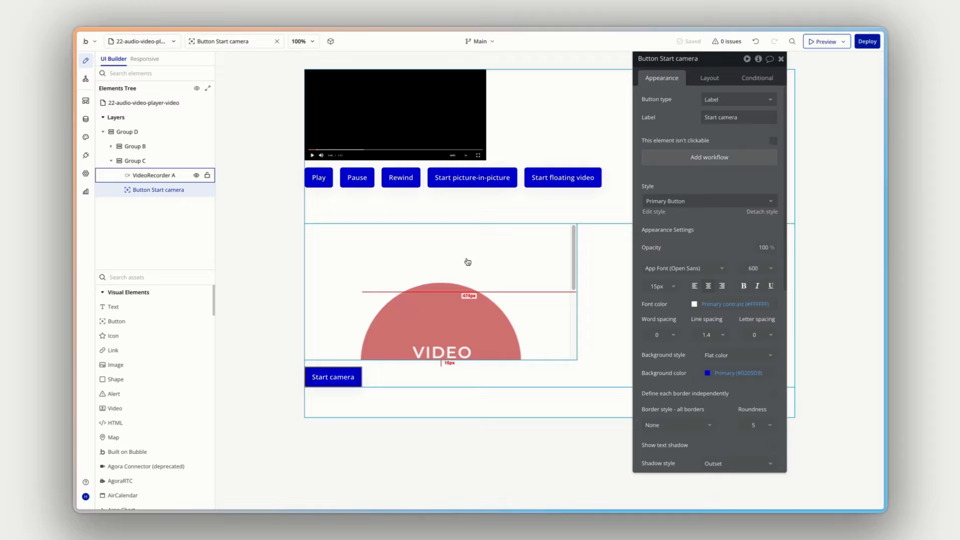
- Create a click workflow for the Start camera button with the Start Camera action targeting VideoRecorder A
left_click(726, 157)
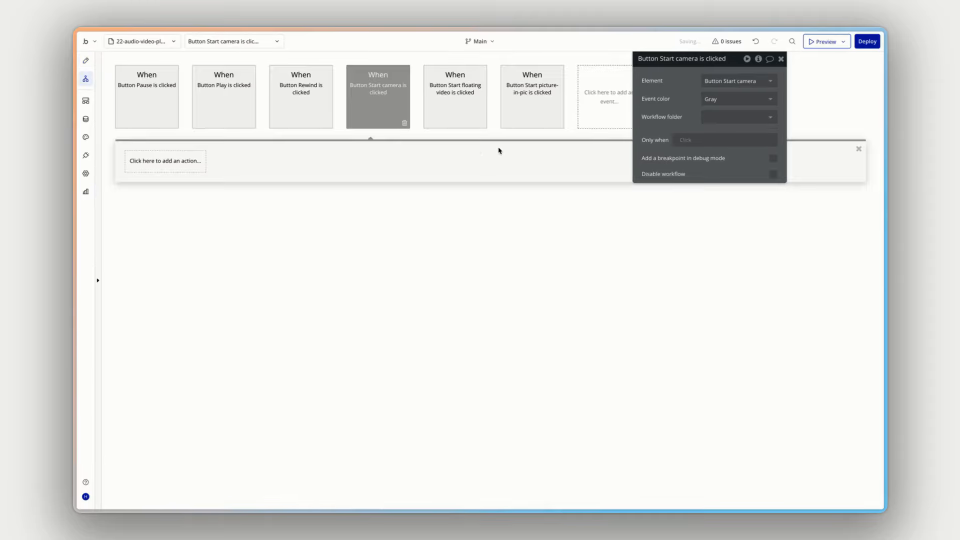
left_click(173, 165)
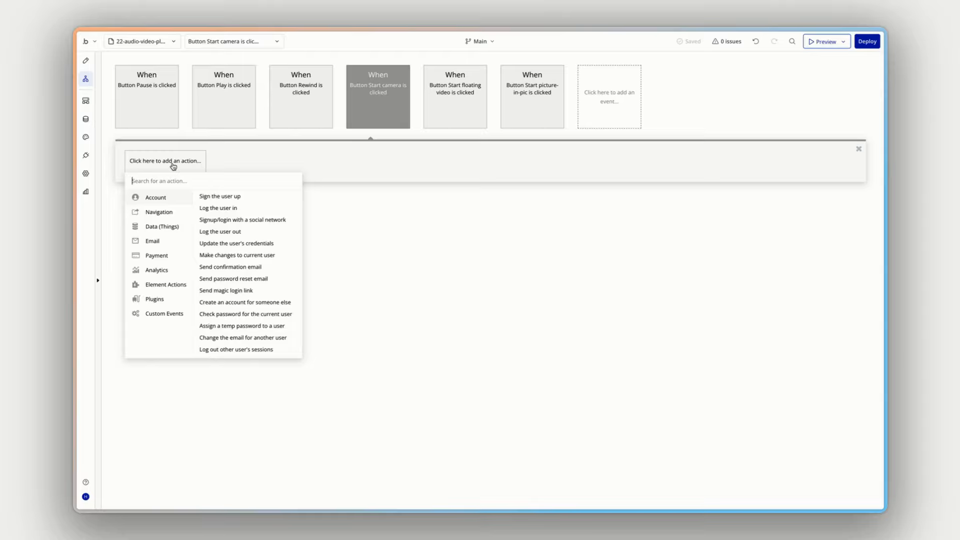
type("start")
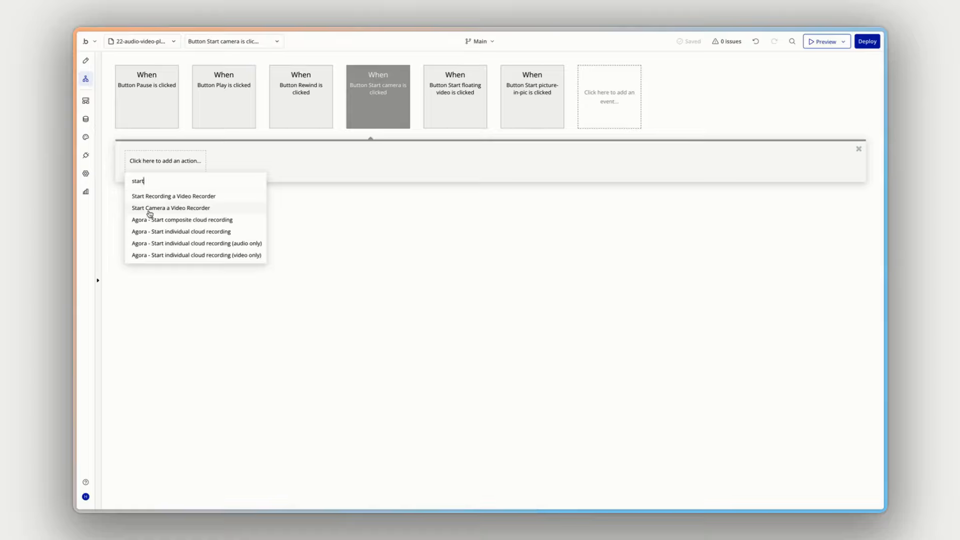
left_click(184, 208)
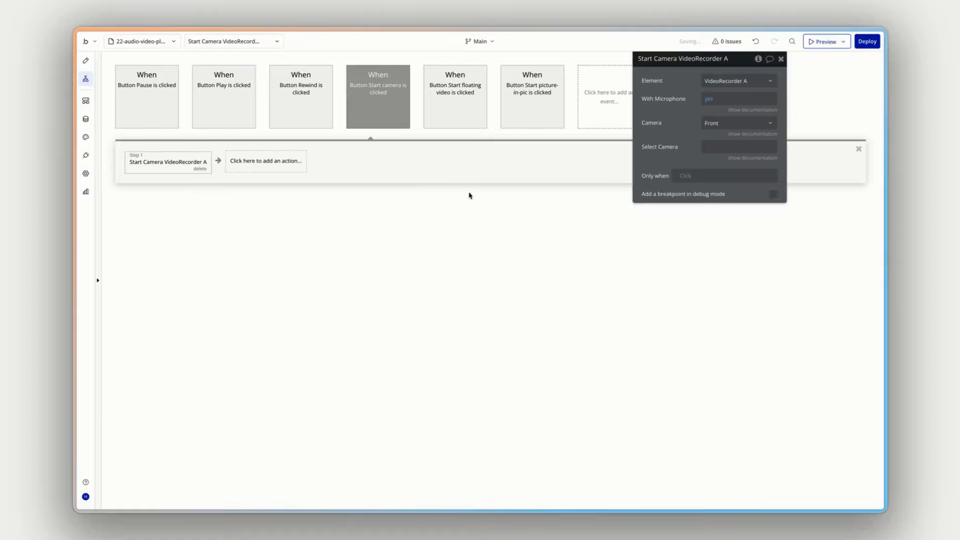
left_click(736, 80)
left_click(693, 81)
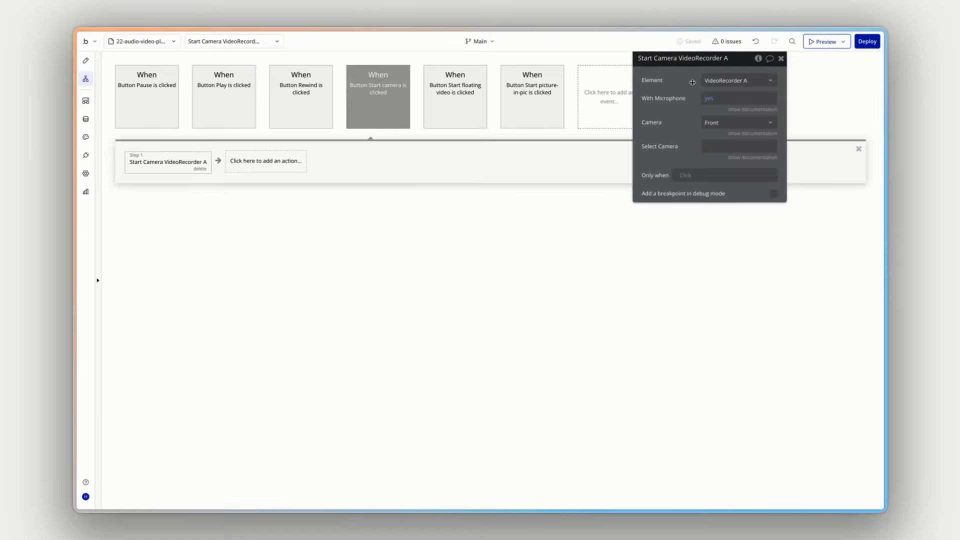
- Set With Microphone to "no" for the Start Camera action and preview the page
left_click(709, 100)
left_click(715, 147)
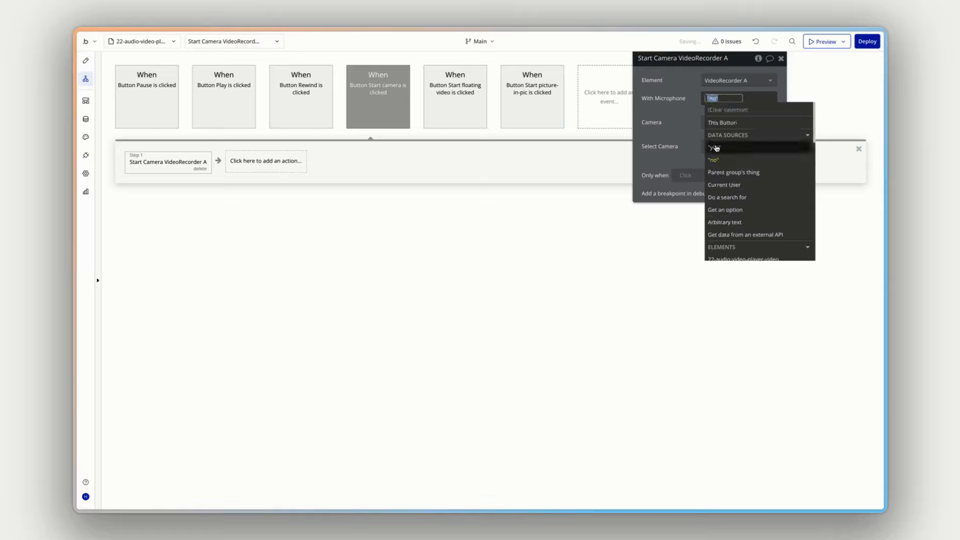
left_click(681, 113)
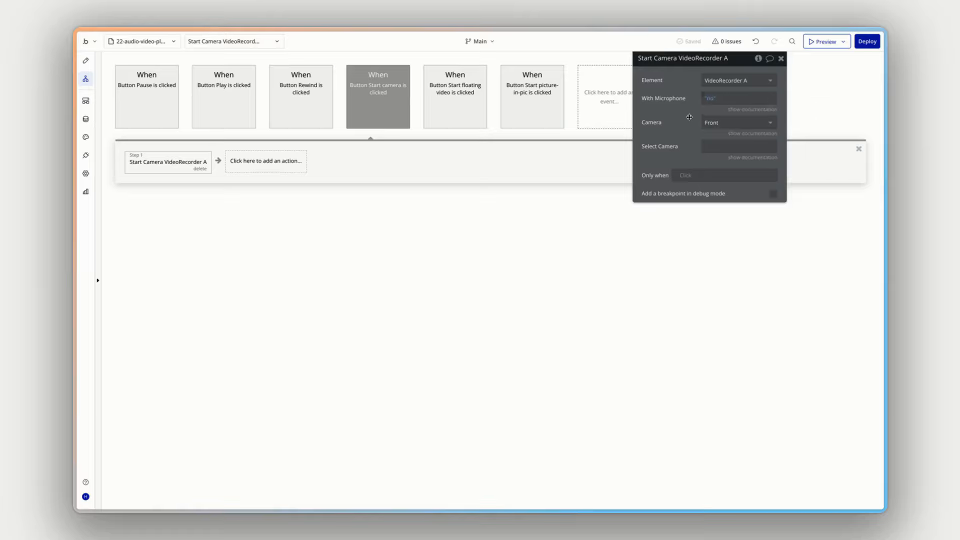
left_click(827, 42)
- Add a second button below Start camera in Group C and group both buttons in a row container
left_click(86, 60)
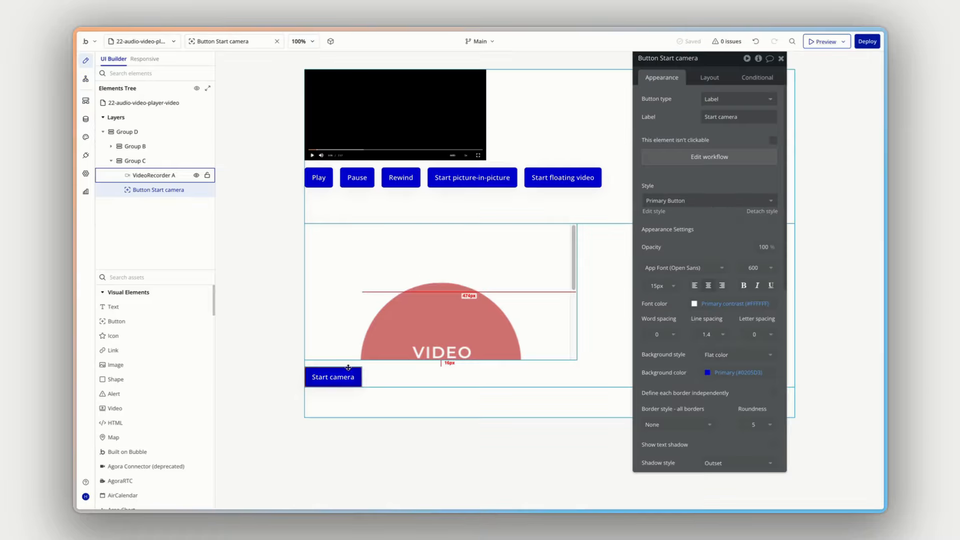
left_click_drag(125, 323, 384, 384)
left_click(332, 381, "shift")
right_click(338, 385)
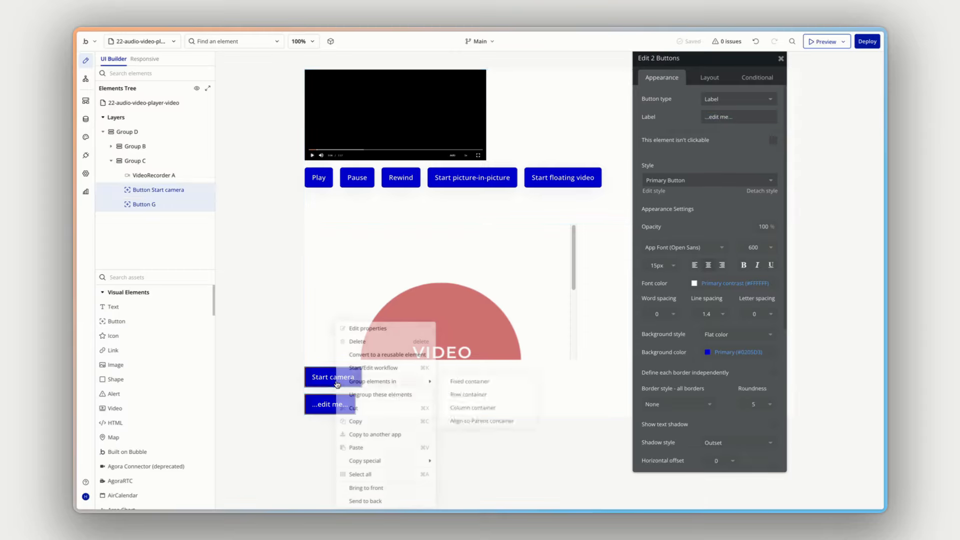
mouse_move(395, 381)
left_click(452, 395)
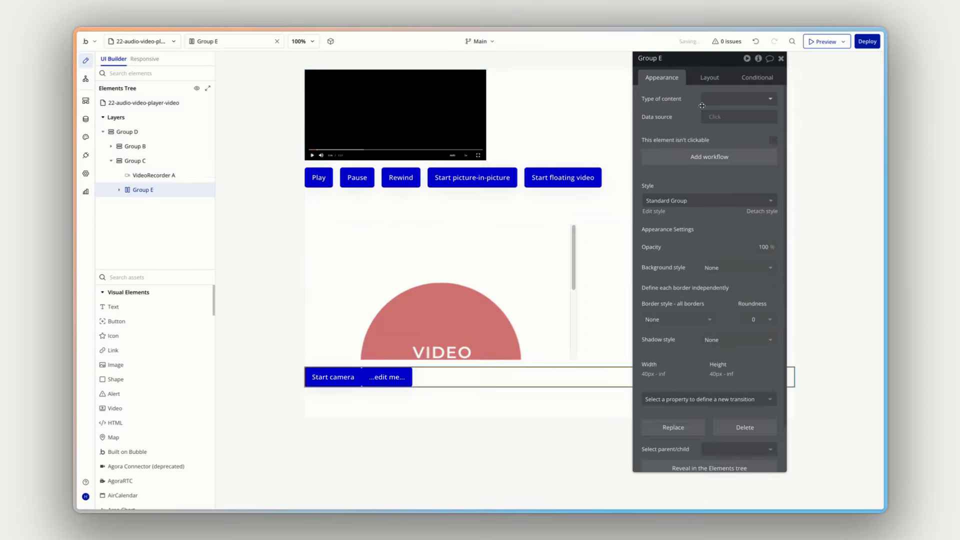
- Apply gap spacing between elements to the new button group with a column gap of 16 px
left_click(709, 78)
left_click(774, 135)
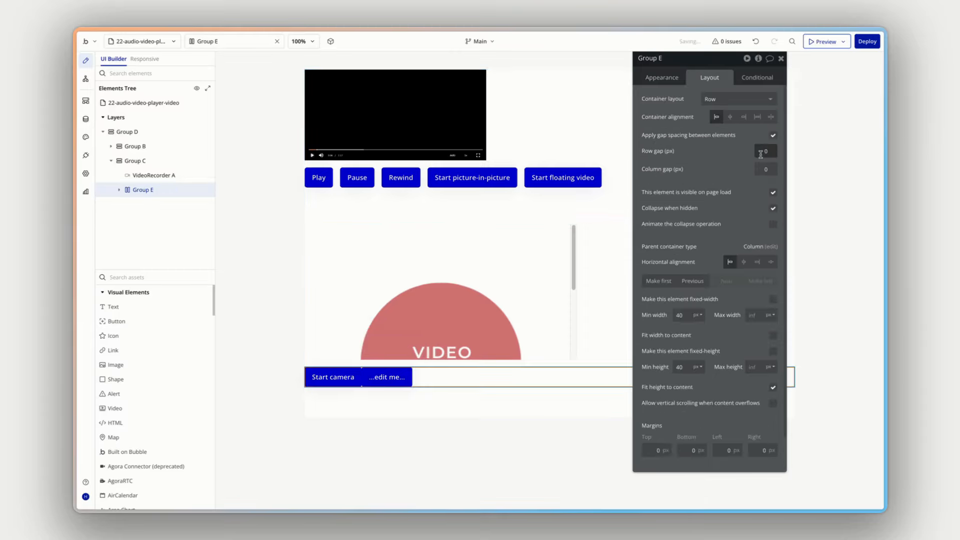
left_click(760, 173)
type("16")
key("Return")
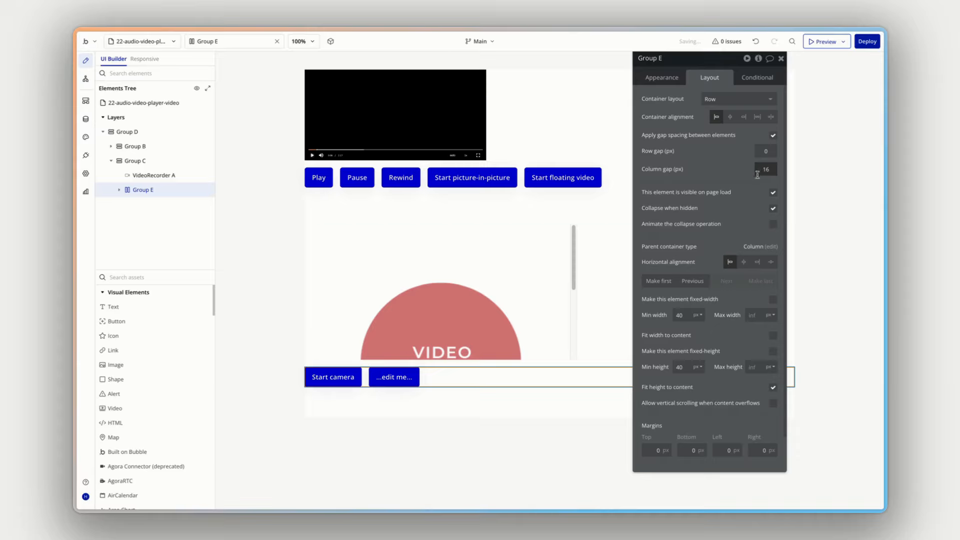
- Label the second button in the row "Start recording"
left_click(398, 377)
left_click(672, 76)
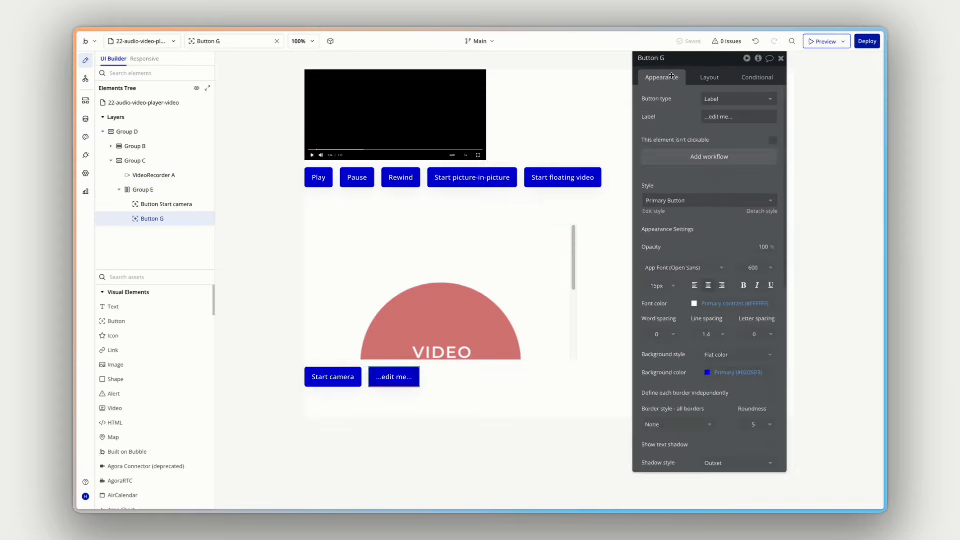
left_click(720, 116)
type("Start r")
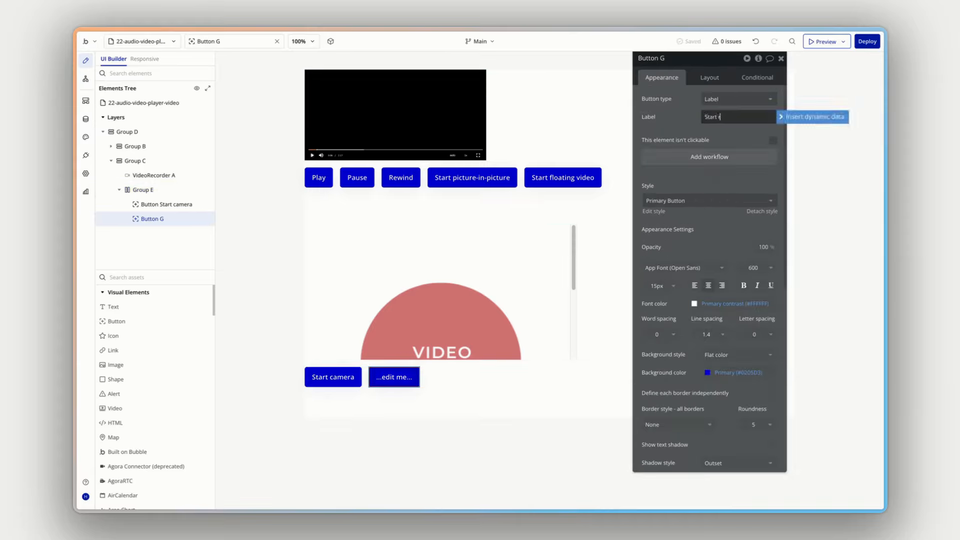
type("ecording")
key("Return")
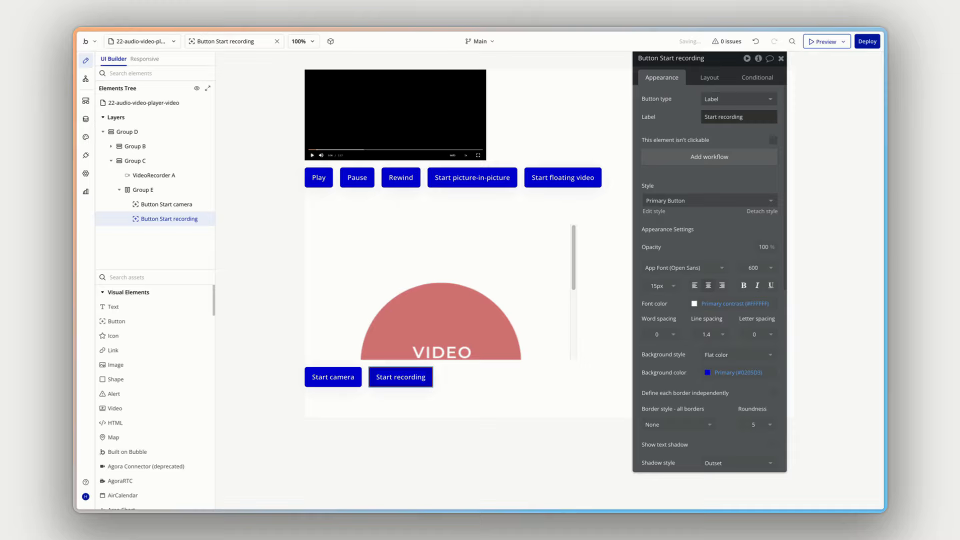
- Create a click workflow for the Start recording button with the Start Recording action targeting VideoRecorder A
left_click(708, 158)
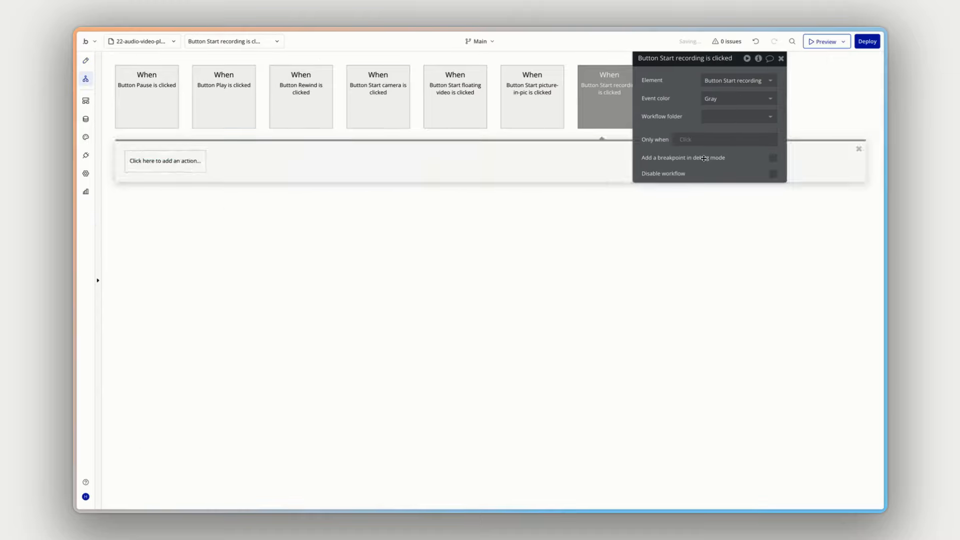
left_click(199, 161)
type("start")
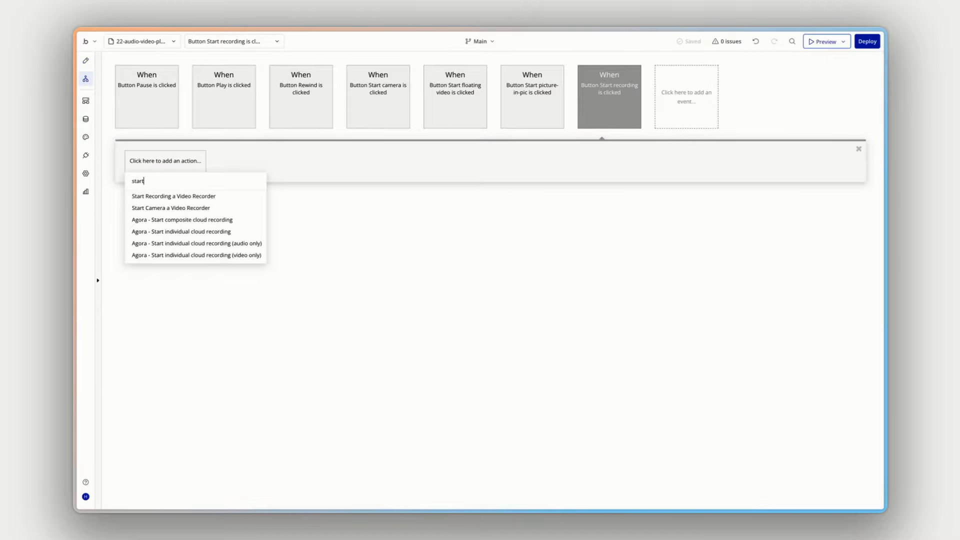
left_click(215, 198)
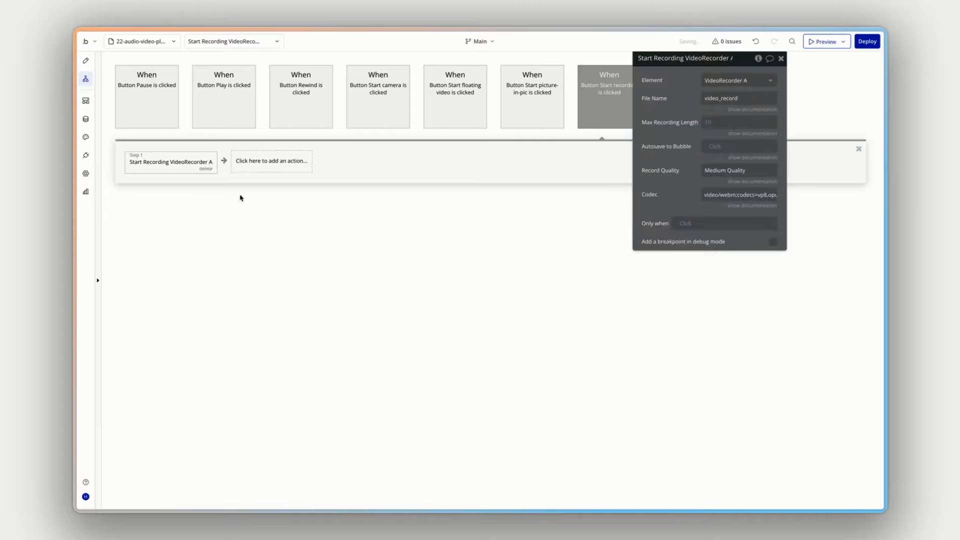
left_click(764, 81)
left_click(726, 94)
- Read the Autosave to Bubble documentation in the Start Recording action and set that option to "yes"
left_click(751, 98)
left_click(746, 158)
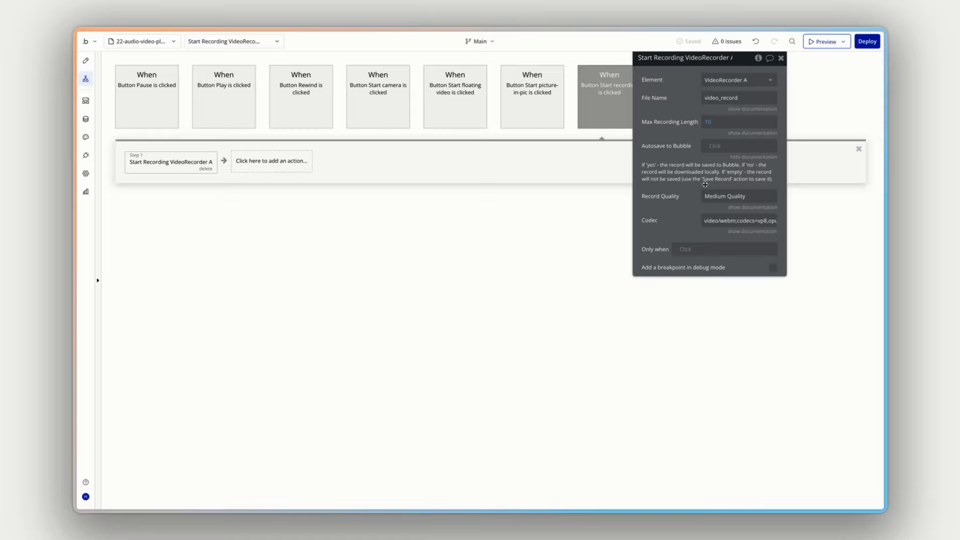
left_click(715, 146)
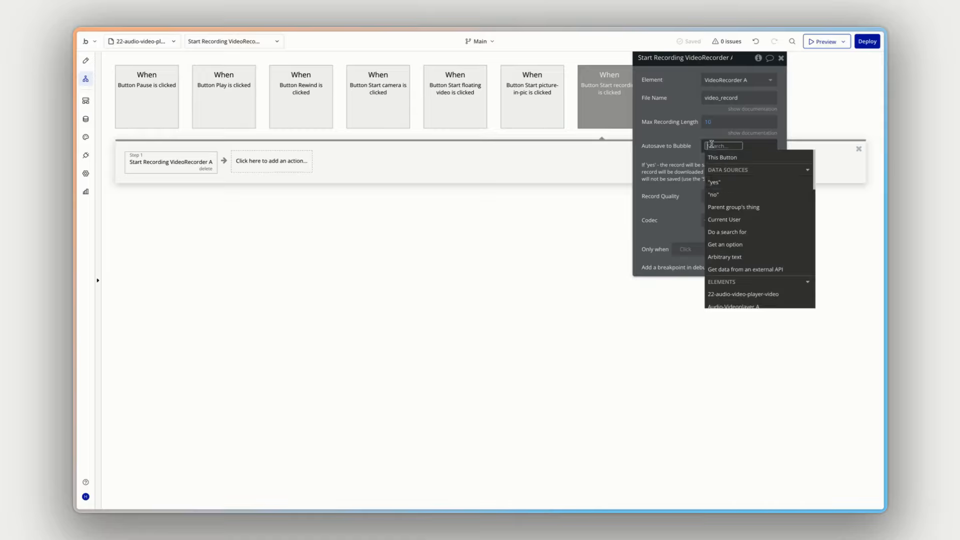
left_click(726, 184)
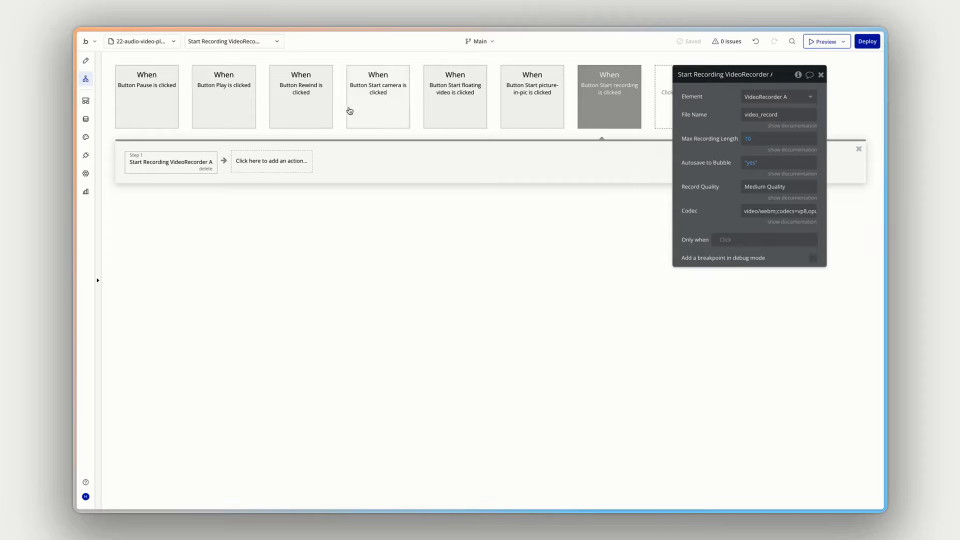
- Duplicate the Start recording button in Group E and begin replacing the word "Start" in the copy's label
left_click(85, 61)
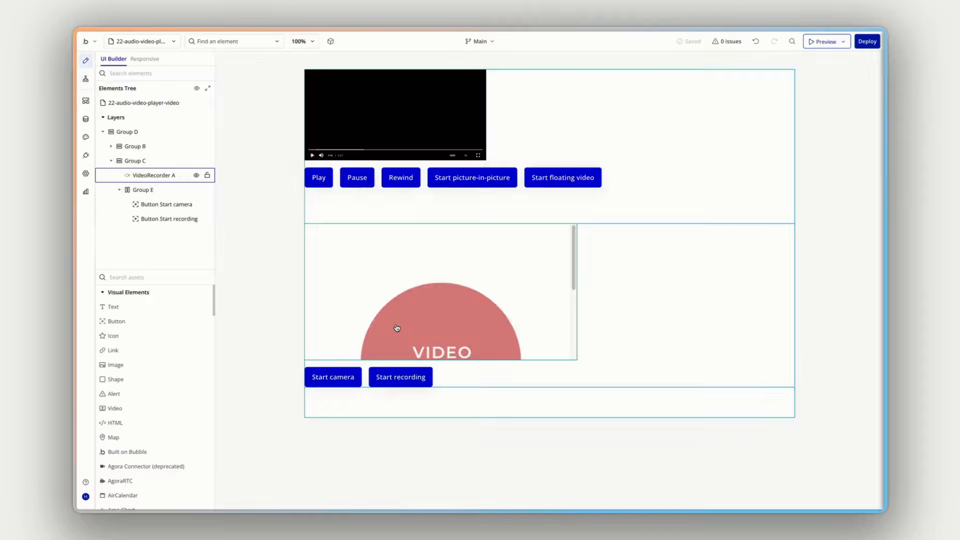
left_click(408, 378)
key("ctrl+d")
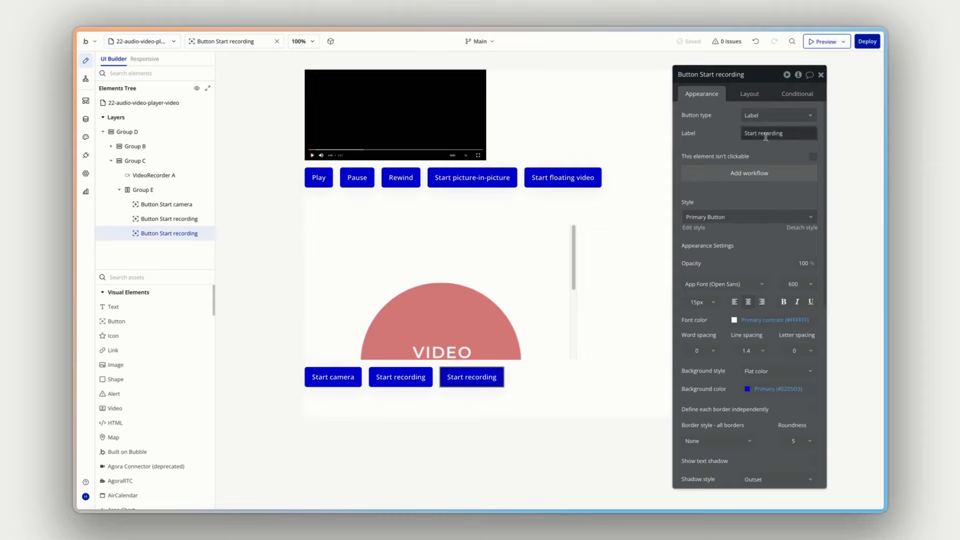
left_click(766, 136)
key("Delete")
key("Delete")
key("Delete")
key("Delete")
key("Delete")
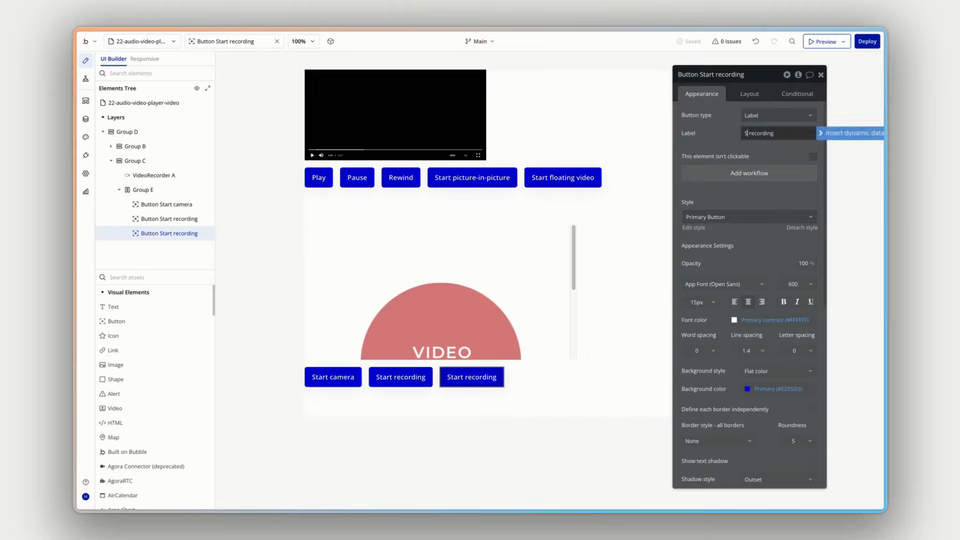